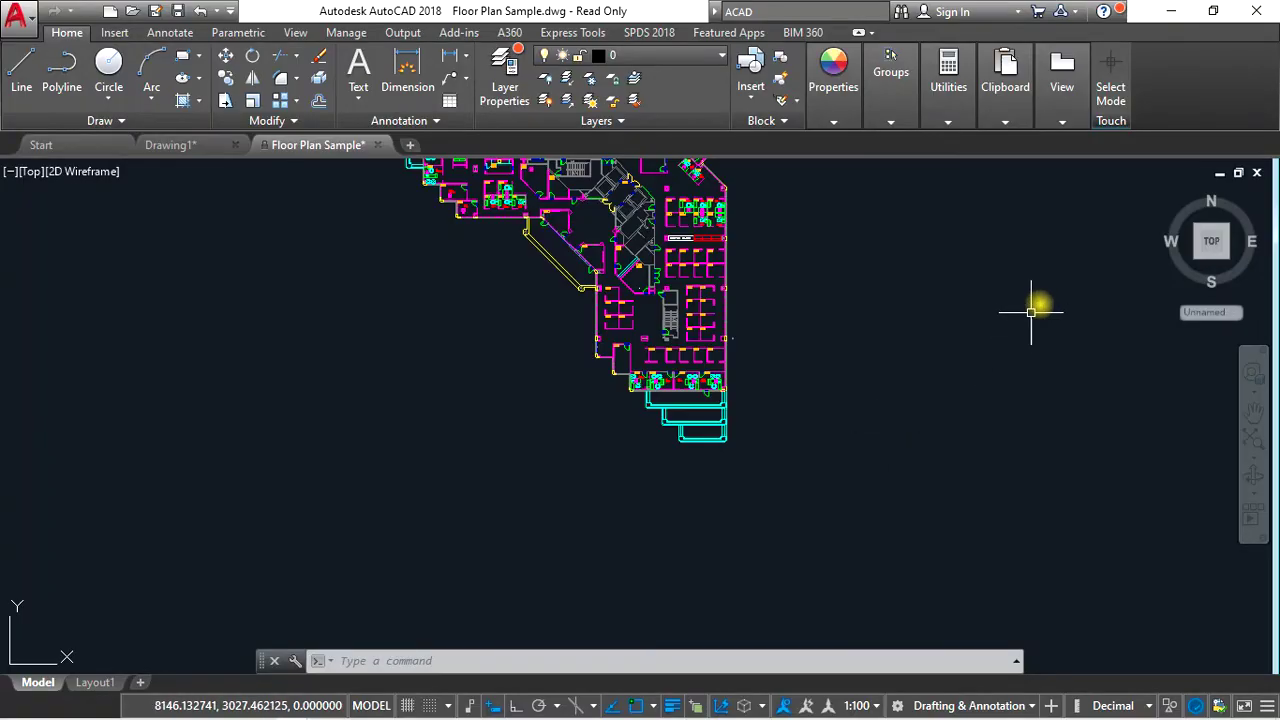
- Turn on the 3D Tools tab through the ribbon's Show Tabs menu
{"action": "left_click", "coordinate": [1059, 235]}
{"action": "left_click", "coordinate": [858, 357]}
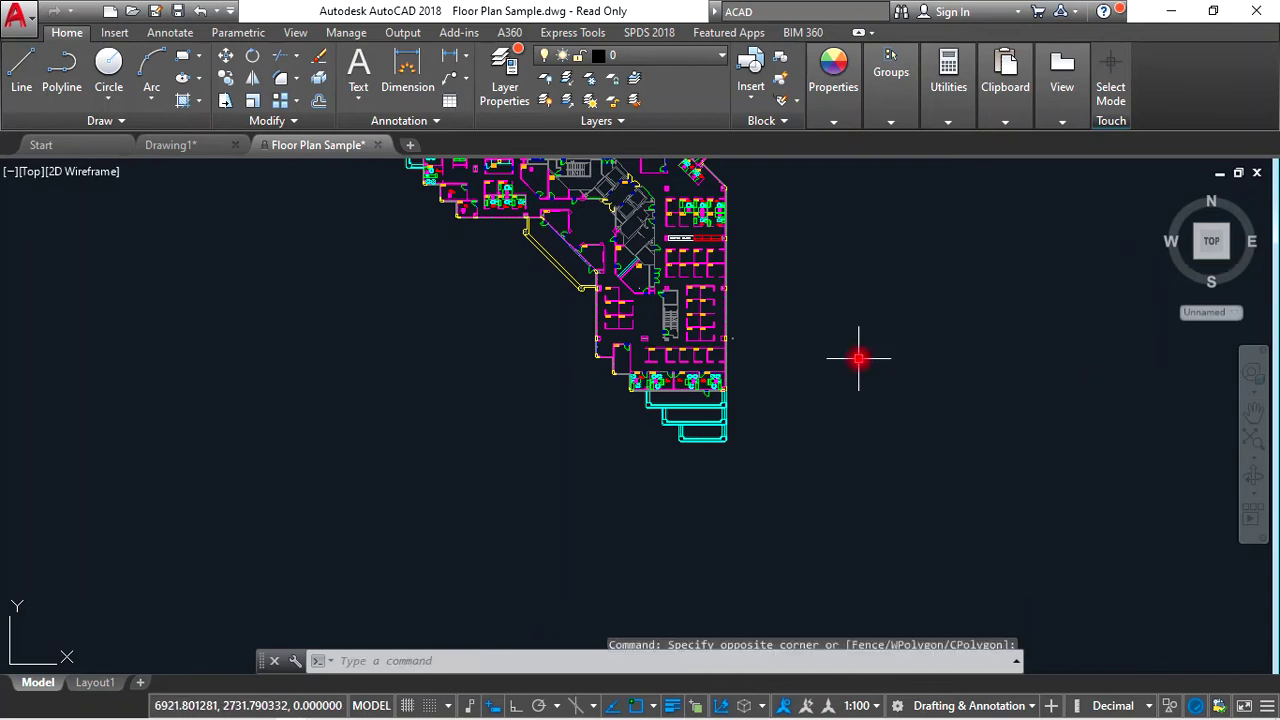
{"action": "left_click", "coordinate": [1006, 257]}
{"action": "left_click", "coordinate": [830, 400]}
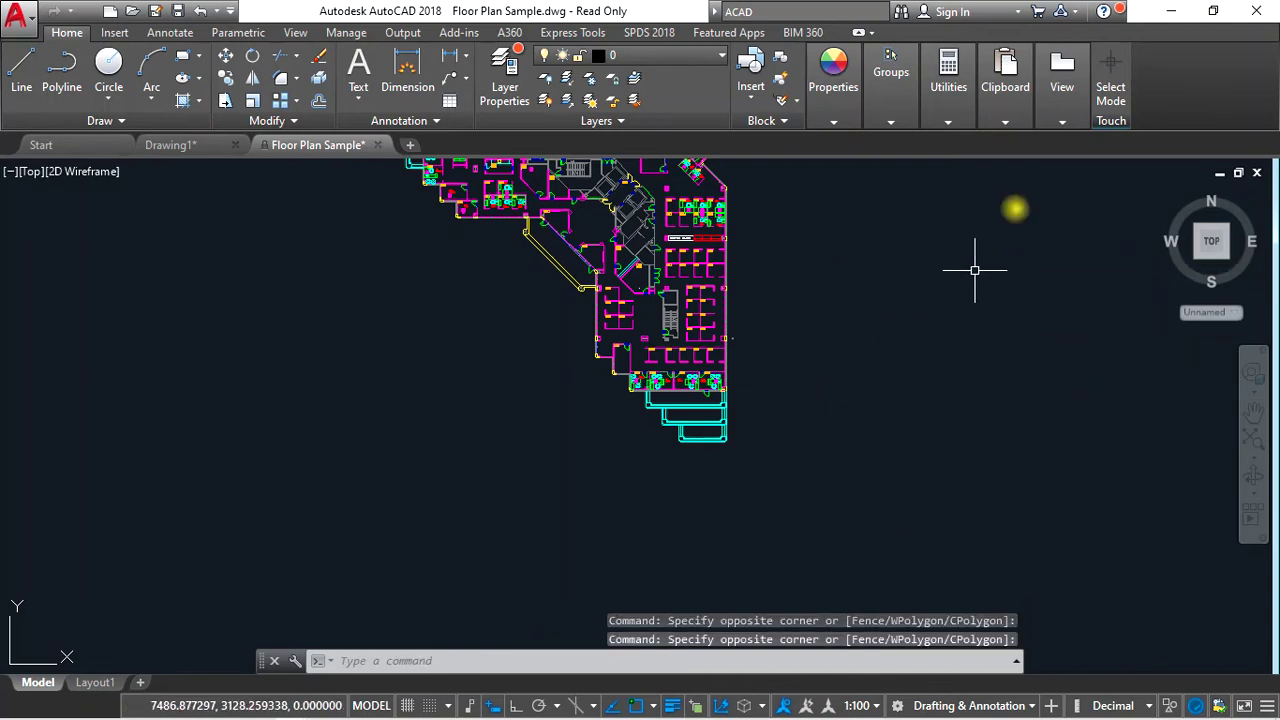
{"action": "right_click", "coordinate": [1192, 85]}
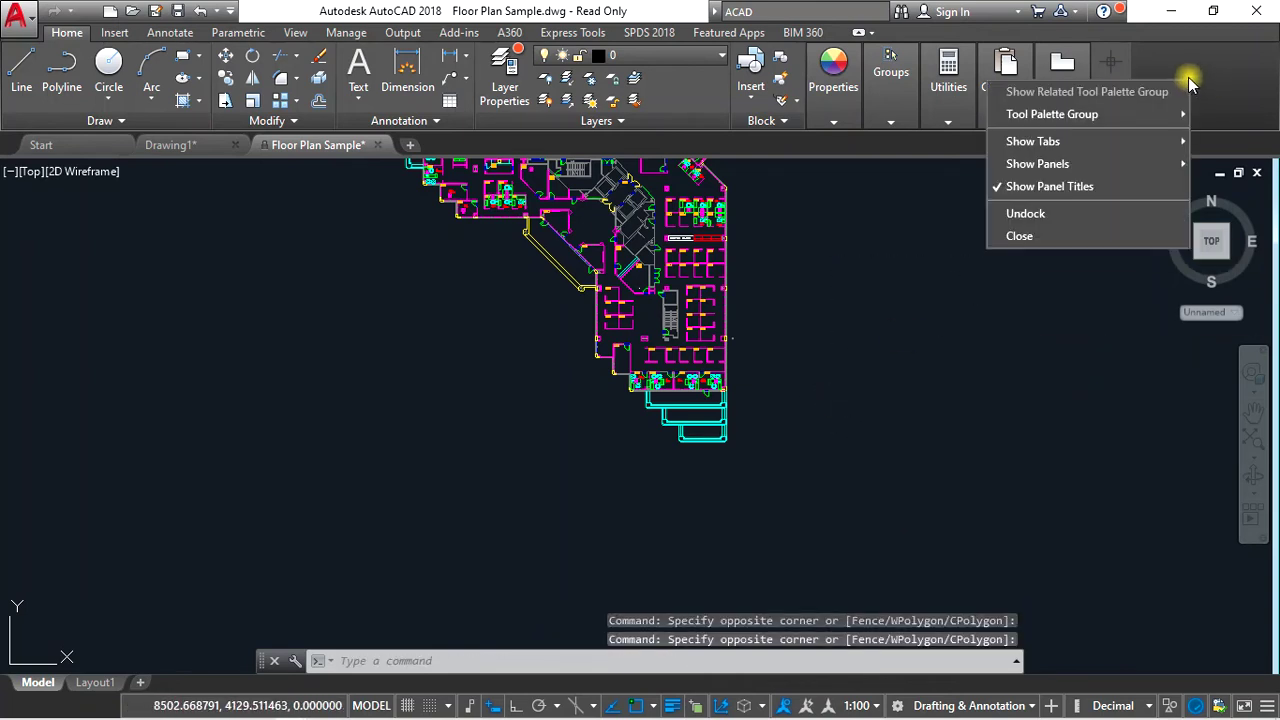
{"action": "mouse_move", "coordinate": [1033, 141]}
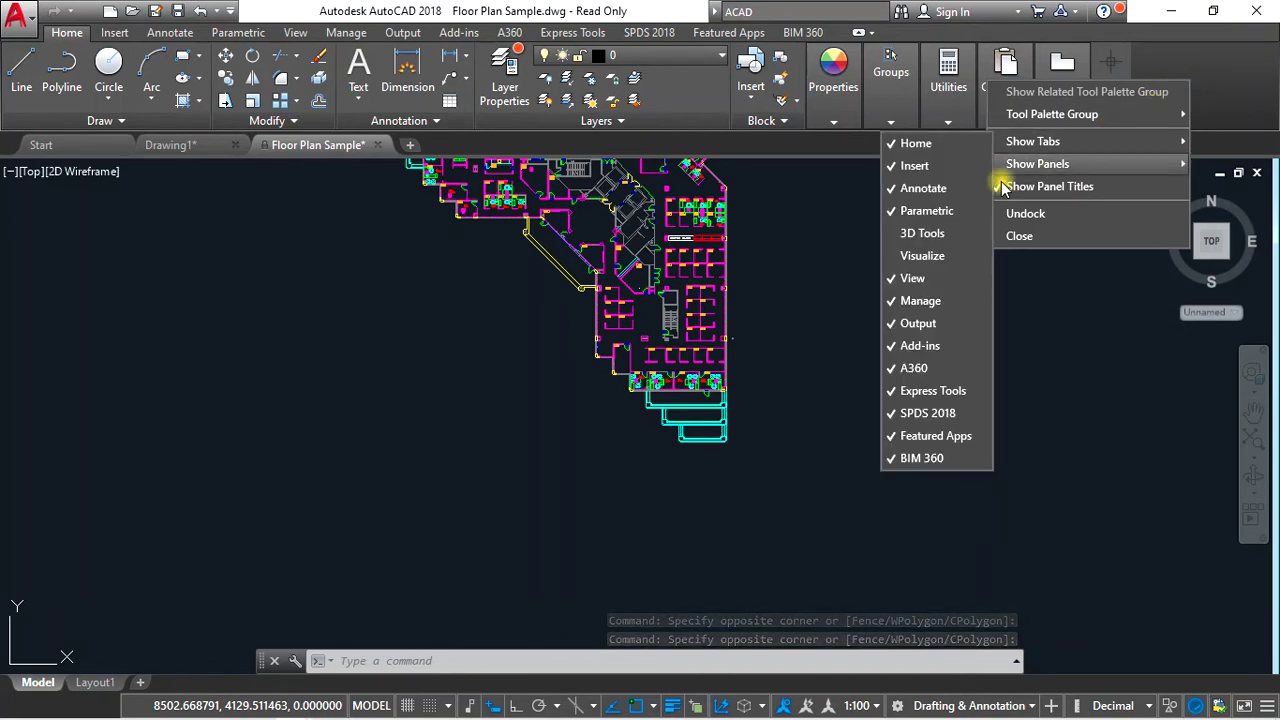
{"action": "left_click", "coordinate": [945, 236]}
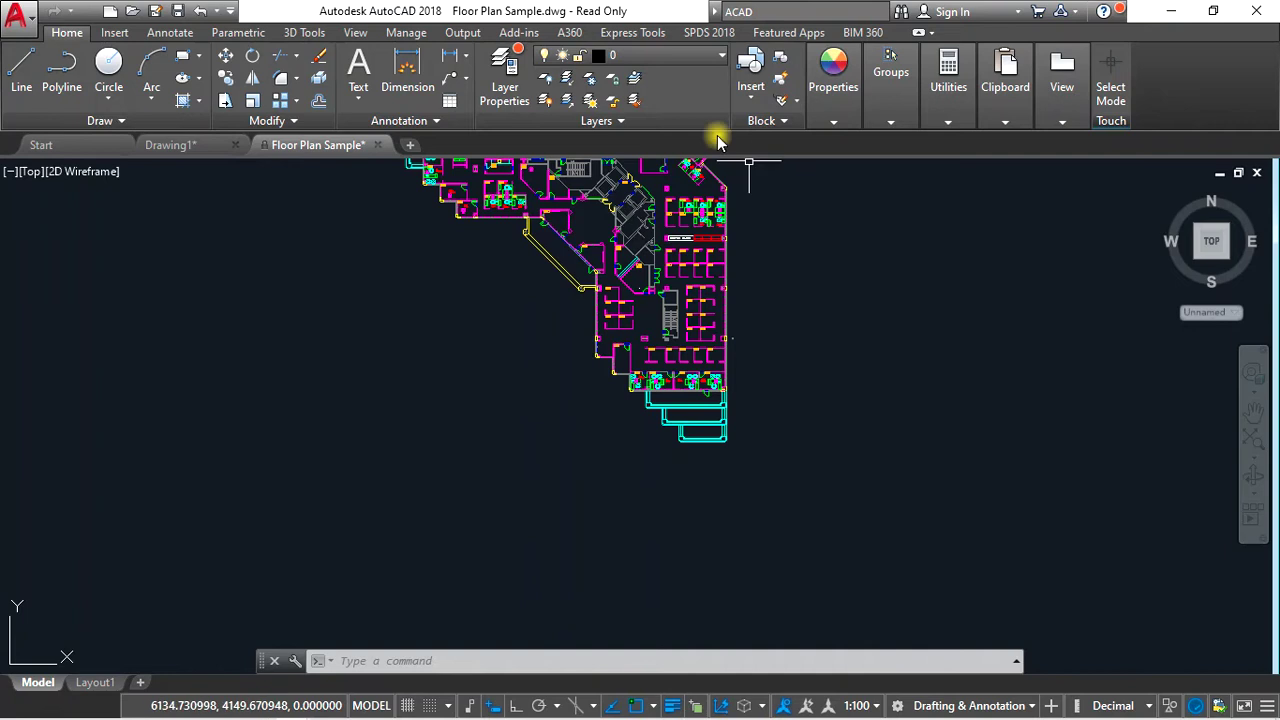
- Switch to the 3D Tools tab and look over the primitive solid types list
{"action": "left_click", "coordinate": [312, 37]}
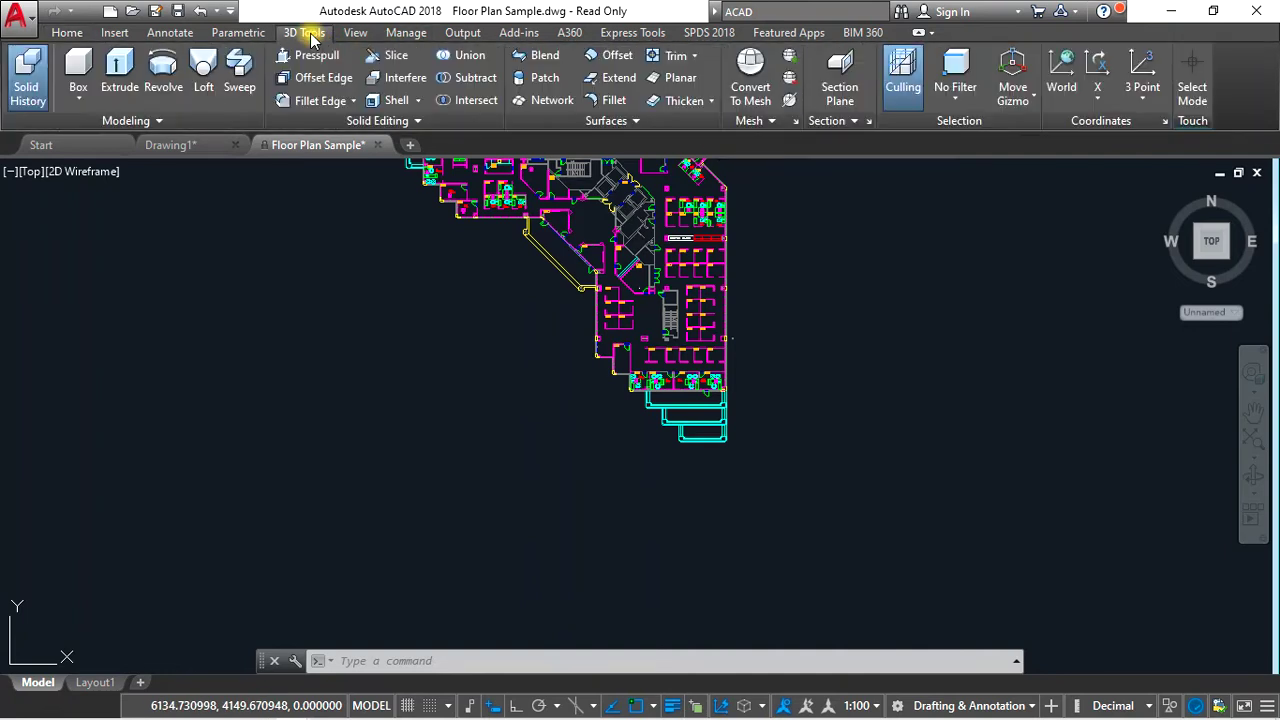
{"action": "left_click", "coordinate": [78, 109]}
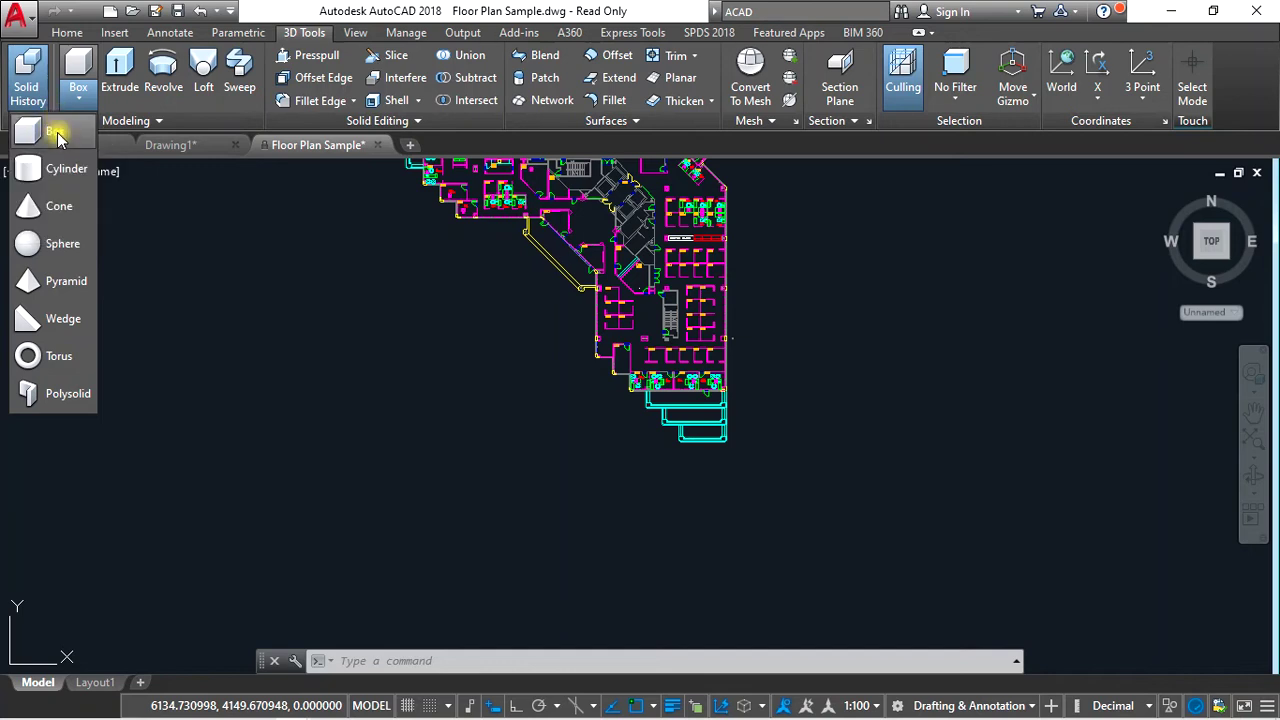
{"action": "left_click", "coordinate": [373, 391]}
{"action": "left_click", "coordinate": [425, 325]}
{"action": "left_click", "coordinate": [234, 430]}
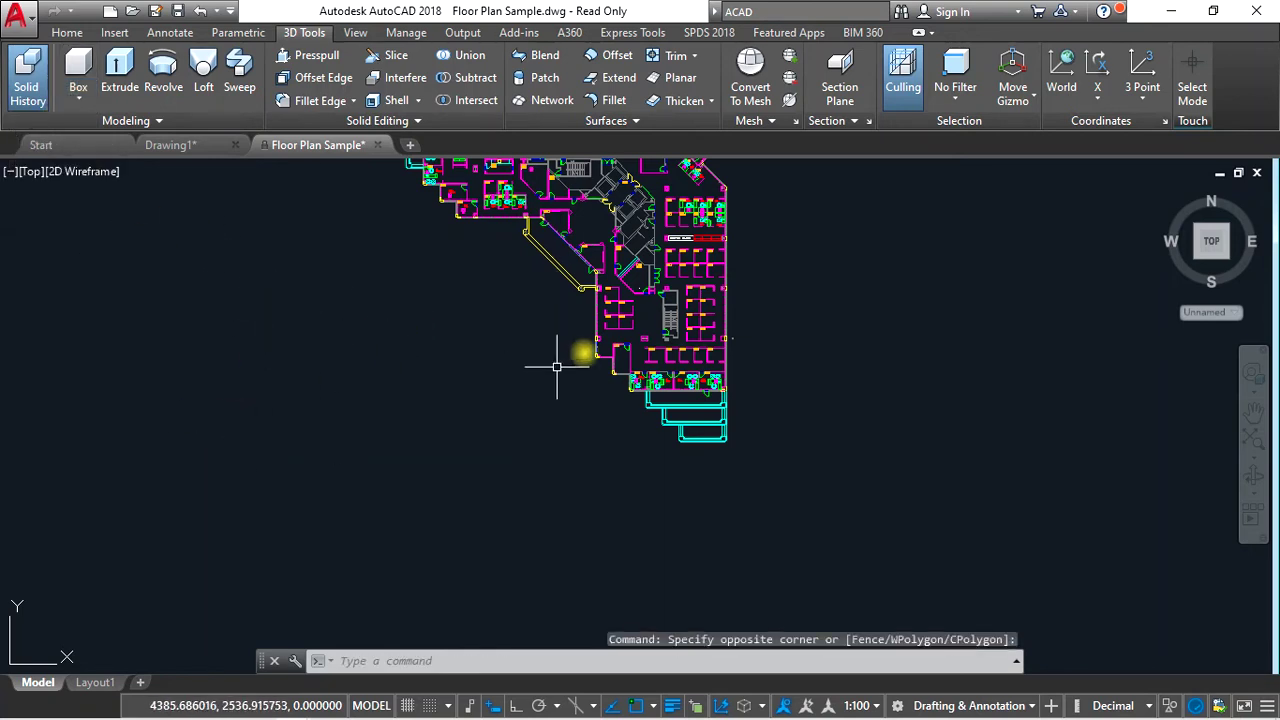
{"action": "mouse_move", "coordinate": [1211, 241]}
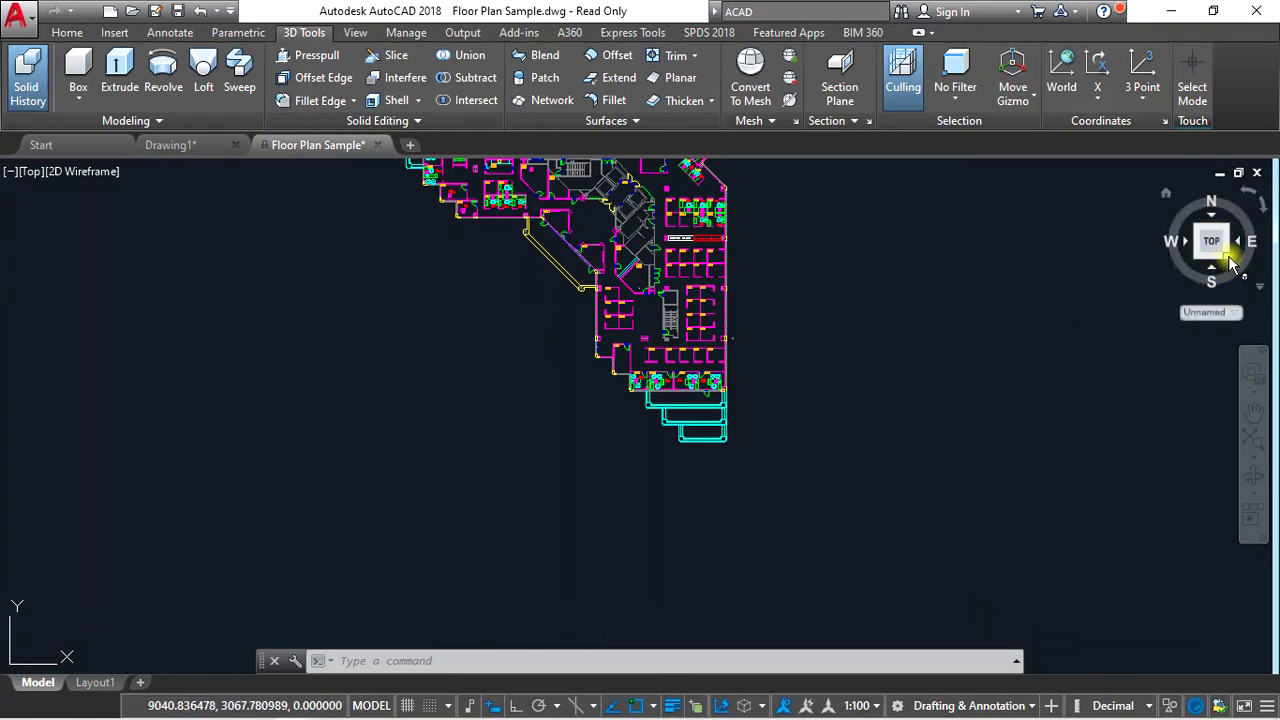
- Switch to the SE Isometric view with the ViewCube corner and dismiss the solid types list
{"action": "left_click", "coordinate": [1230, 262]}
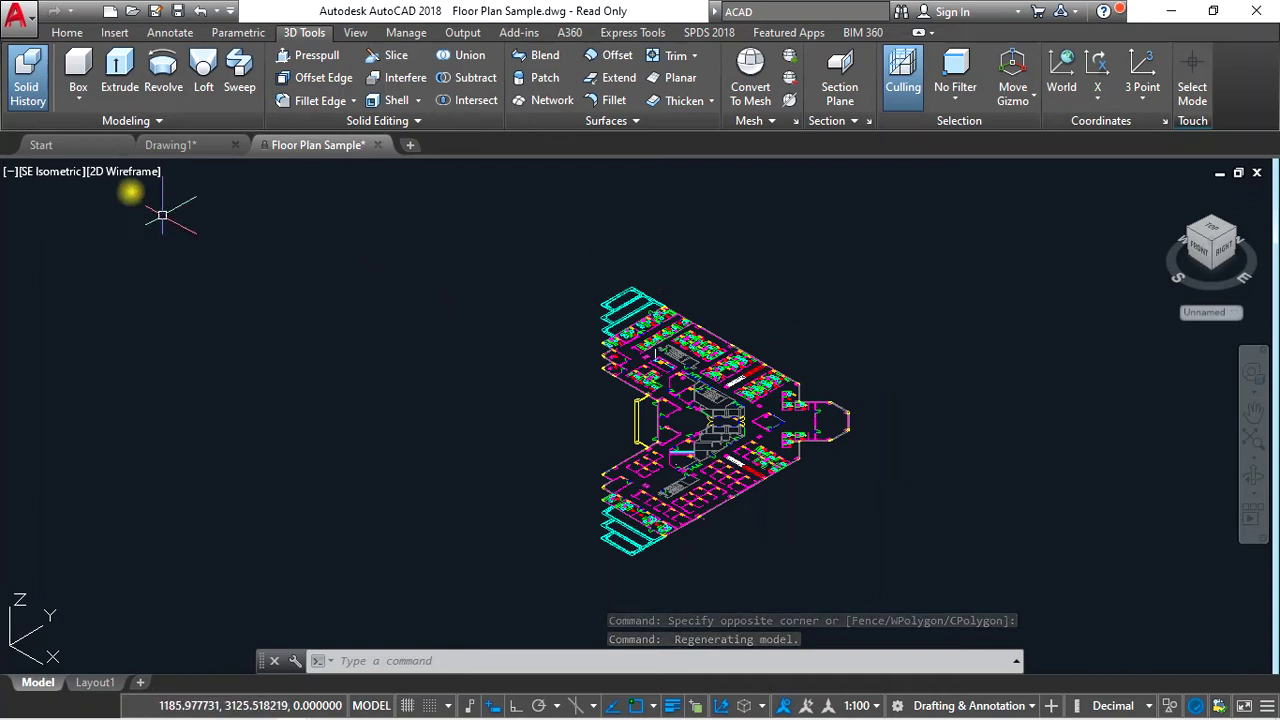
{"action": "left_click", "coordinate": [77, 100]}
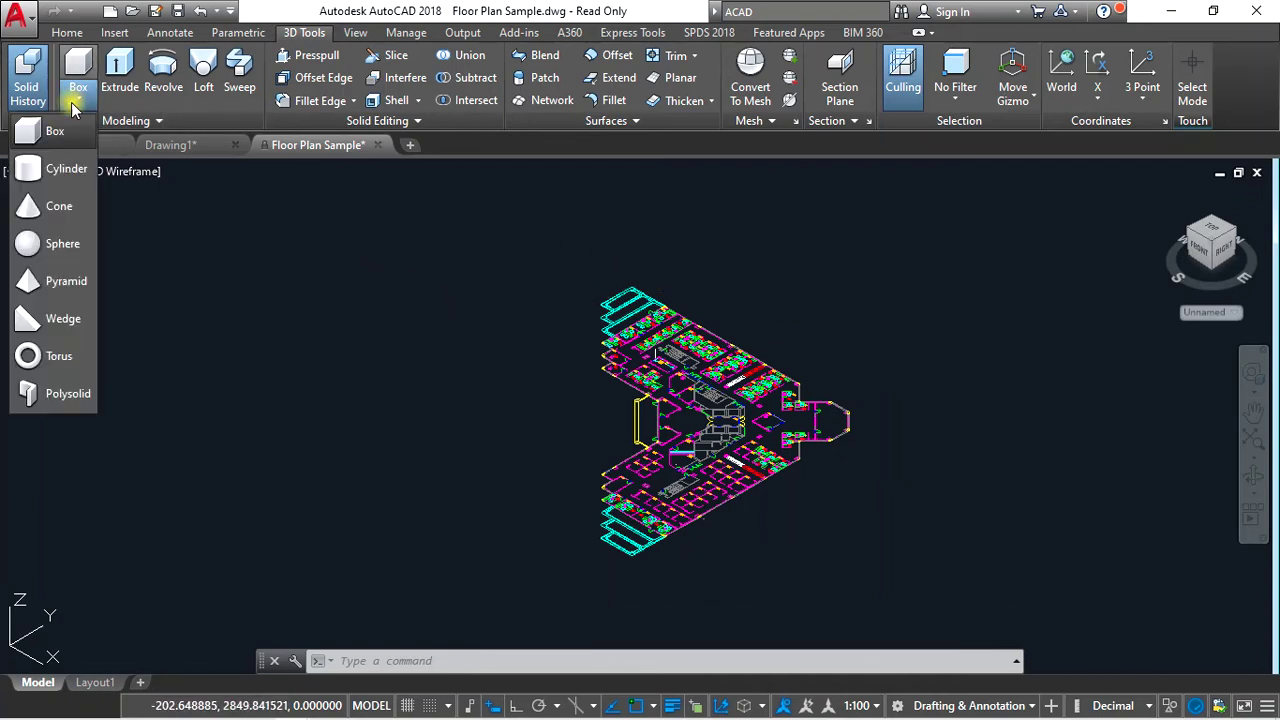
{"action": "key", "text": "Escape"}
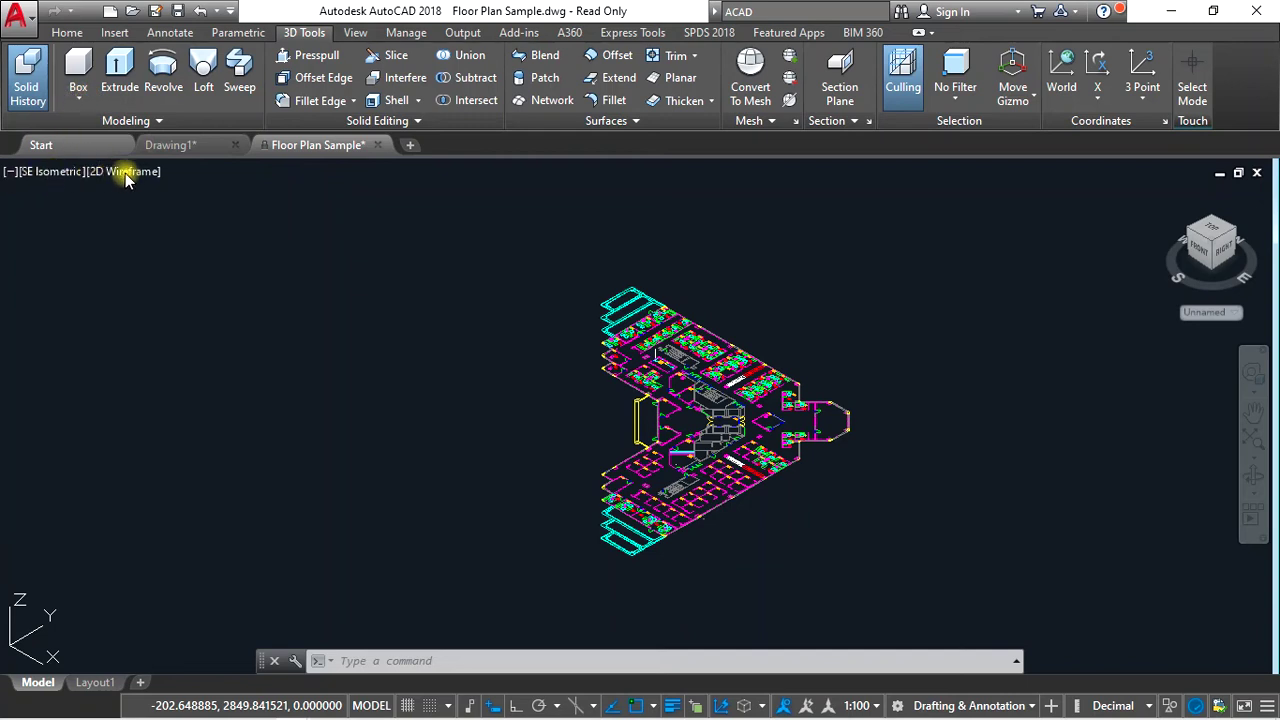
- Draw a box solid left of the plan, picking two base corners and a height
{"action": "type", "text": "box"}
{"action": "key", "text": "Return"}
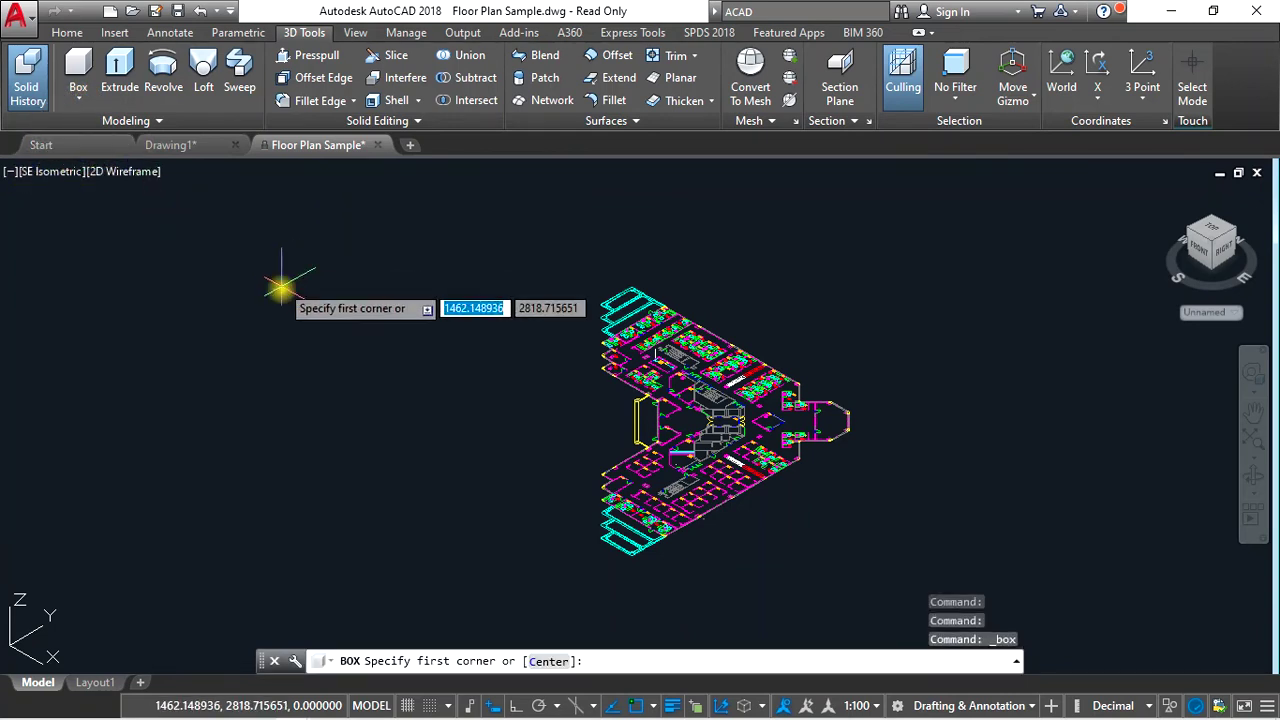
{"action": "left_click", "coordinate": [178, 372]}
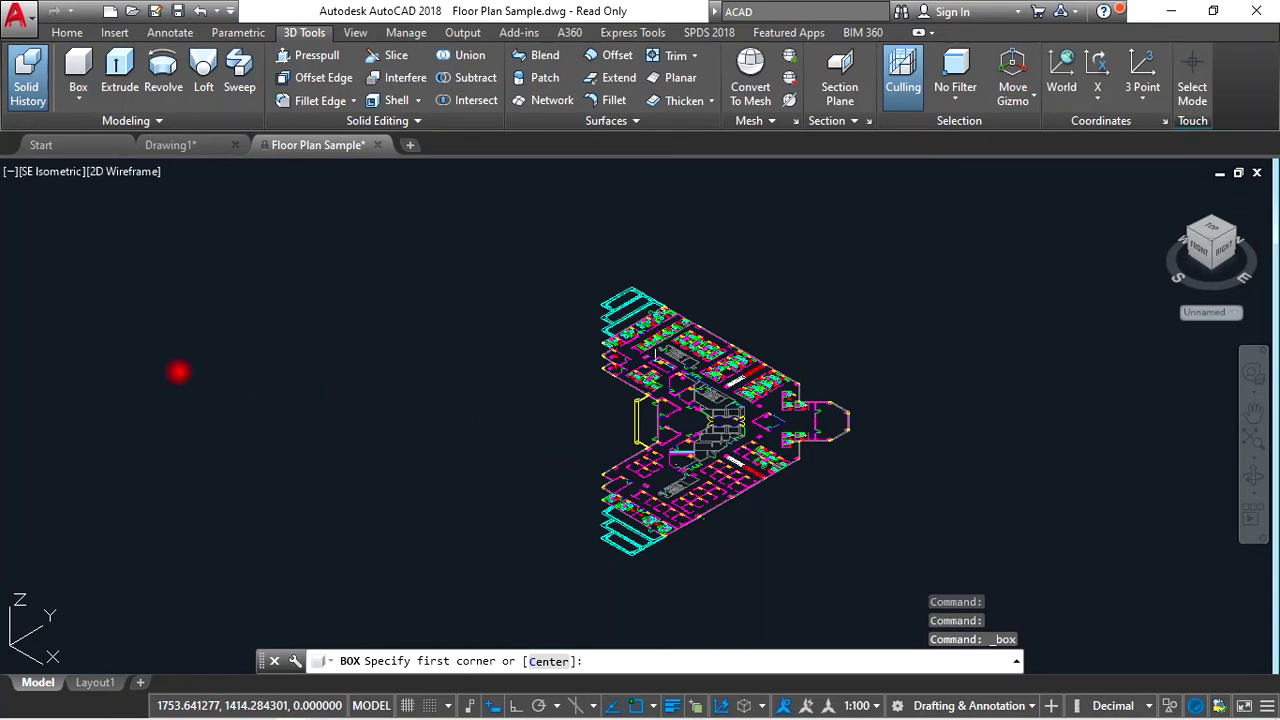
{"action": "left_click", "coordinate": [352, 388]}
{"action": "left_click", "coordinate": [325, 251]}
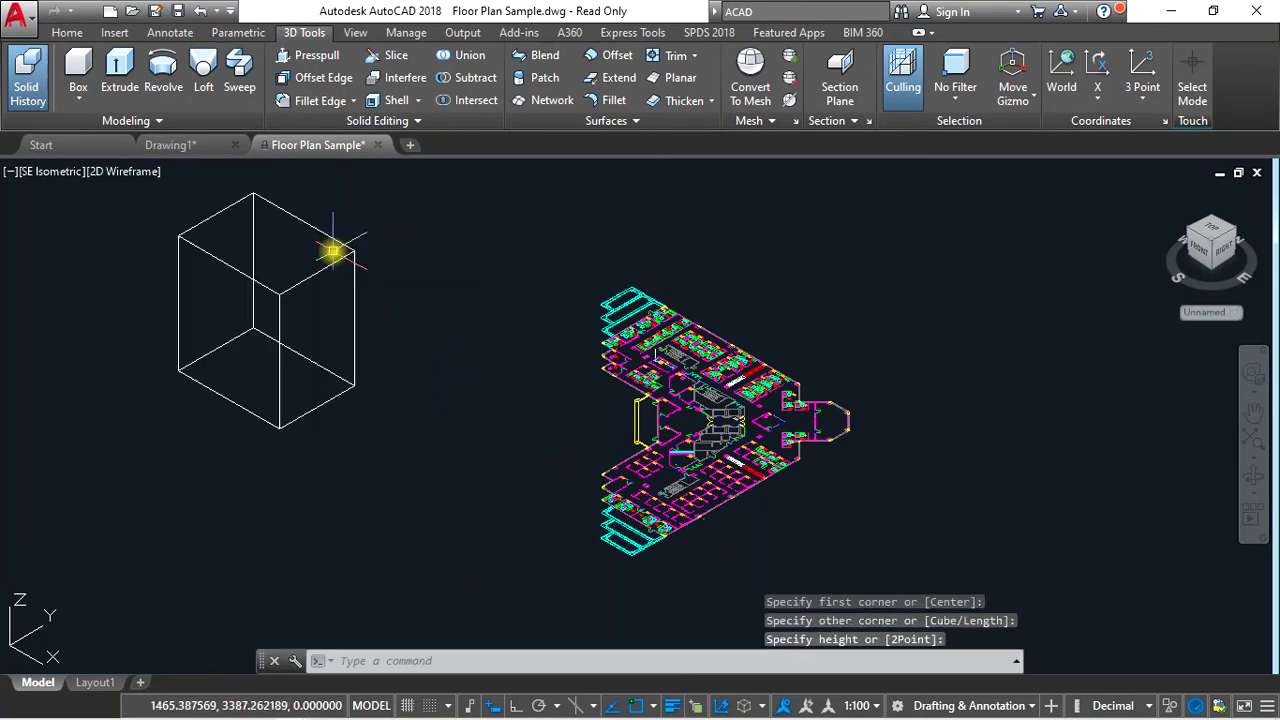
- Draw a cylinder beside the box by picking centre, radius and height
{"action": "left_click", "coordinate": [78, 100]}
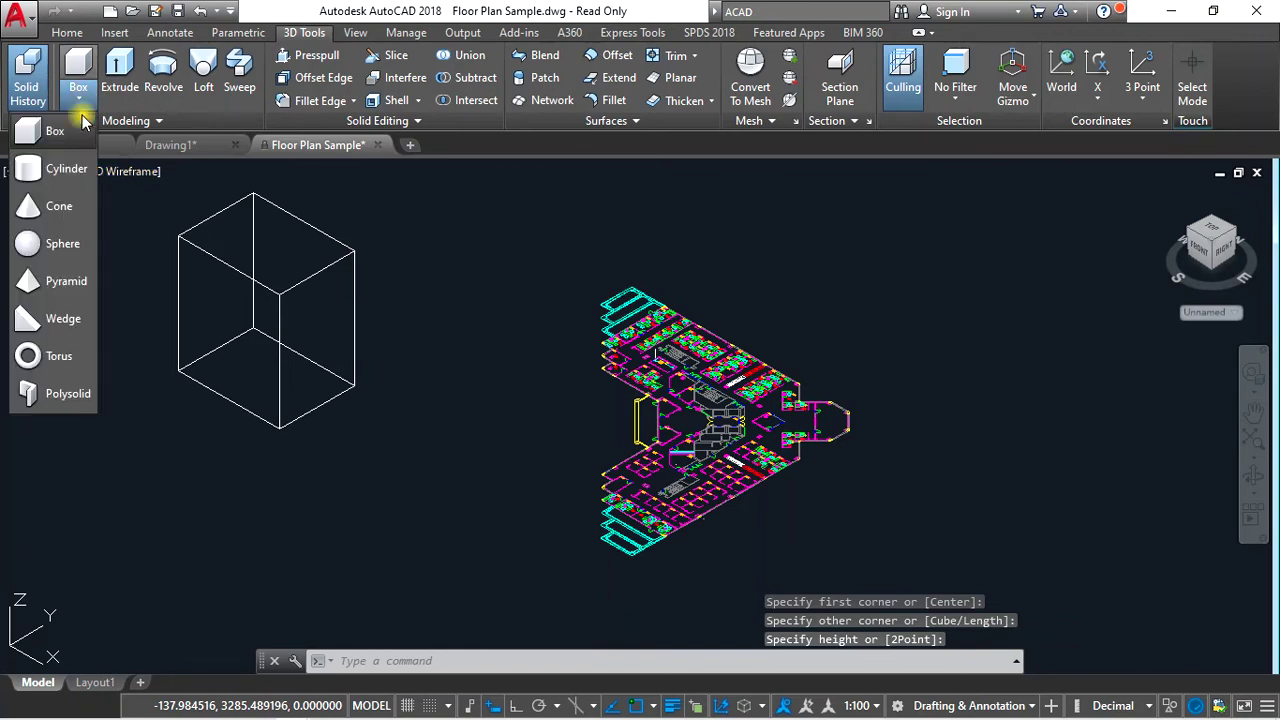
{"action": "left_click", "coordinate": [66, 170]}
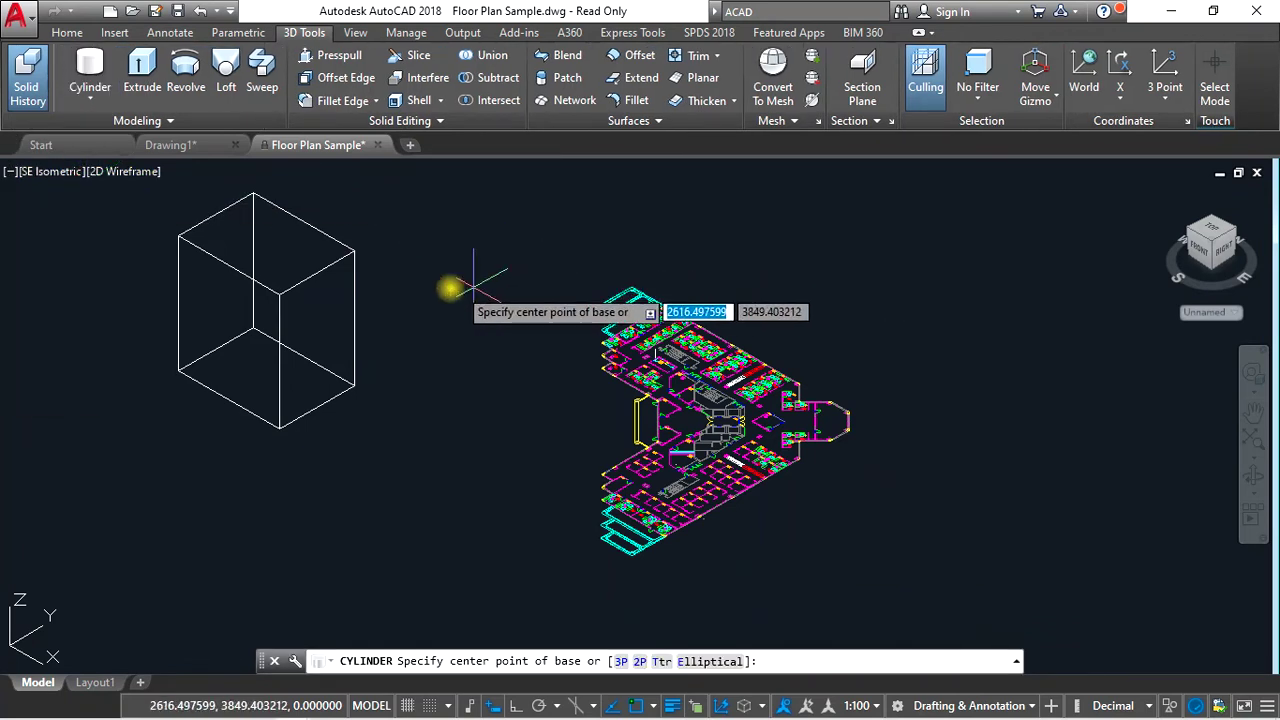
{"action": "left_click", "coordinate": [457, 254]}
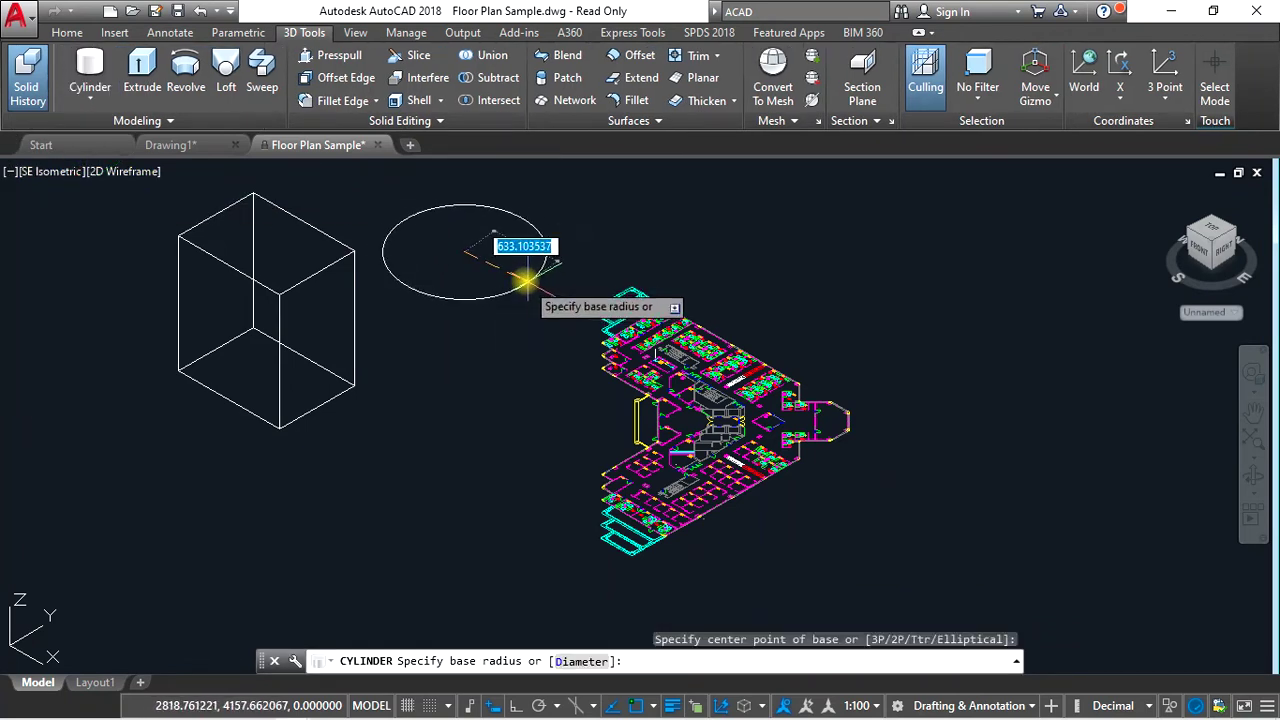
{"action": "left_click", "coordinate": [516, 277]}
{"action": "scroll", "coordinate": [512, 275], "scroll_direction": "down", "scroll_amount": 3}
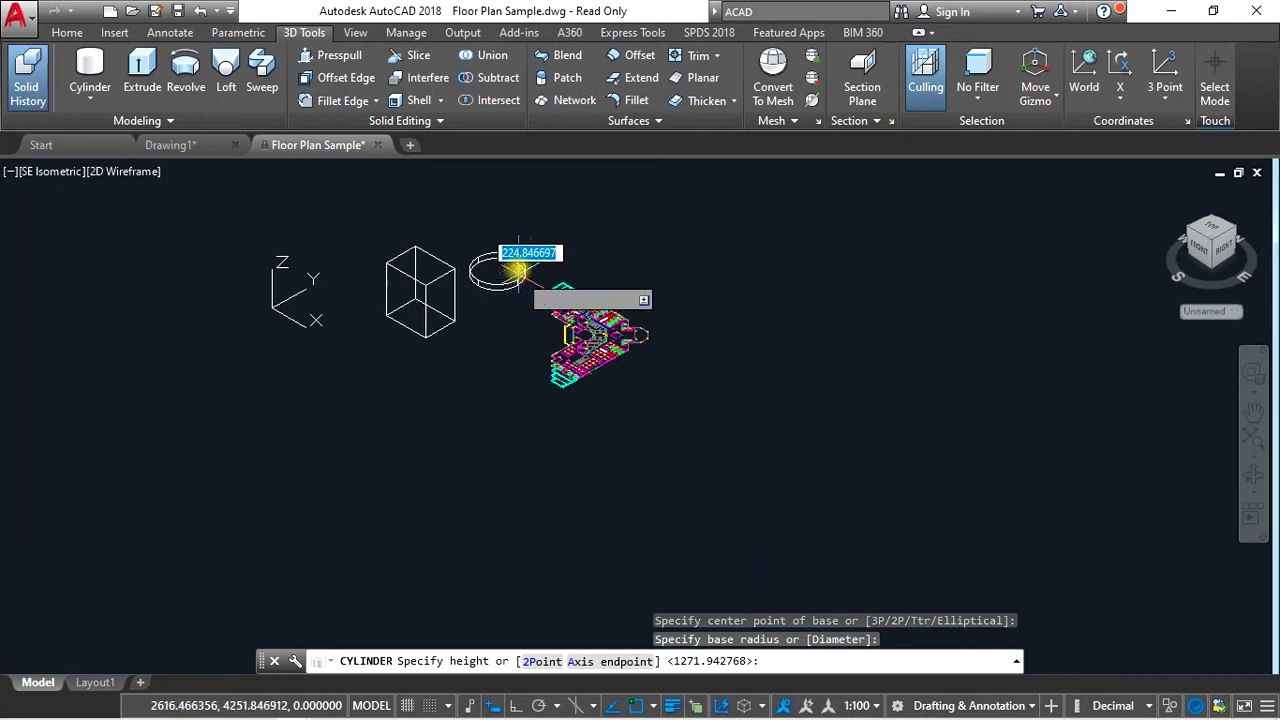
{"action": "left_click", "coordinate": [516, 210]}
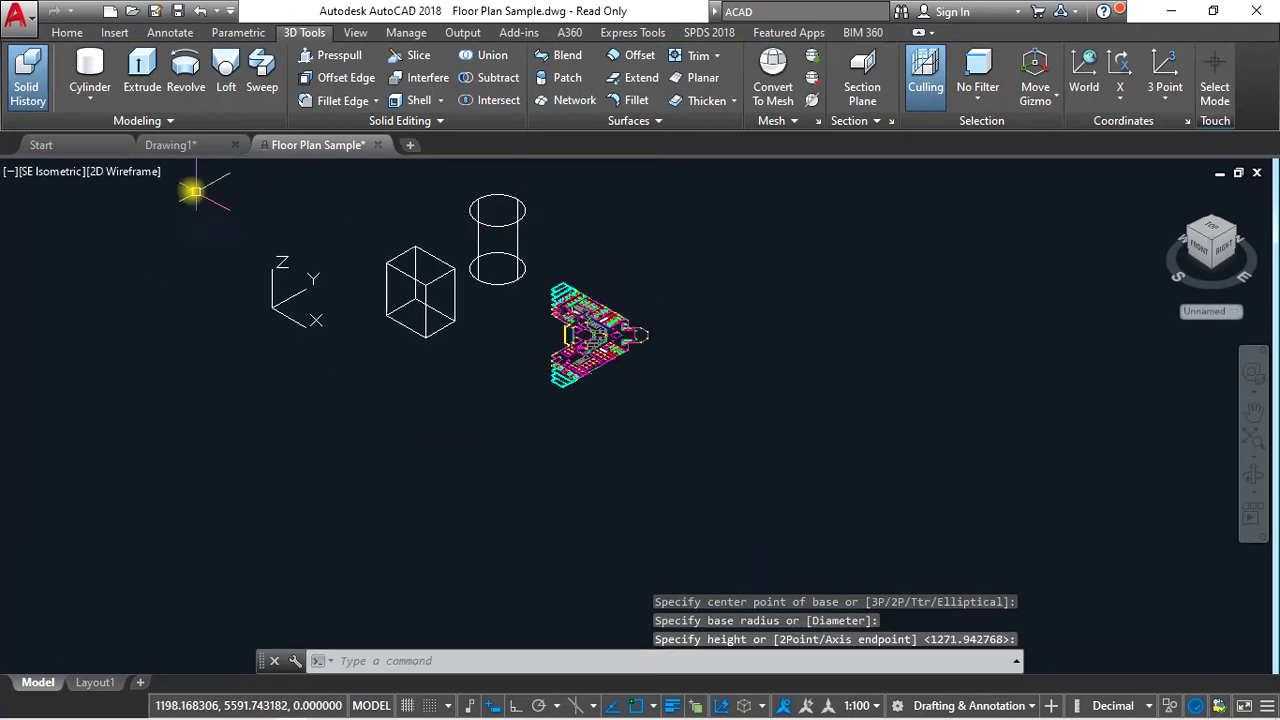
{"action": "left_click", "coordinate": [90, 96]}
- Draw a cone below the box by picking base centre, radius and height
{"action": "left_click", "coordinate": [78, 218]}
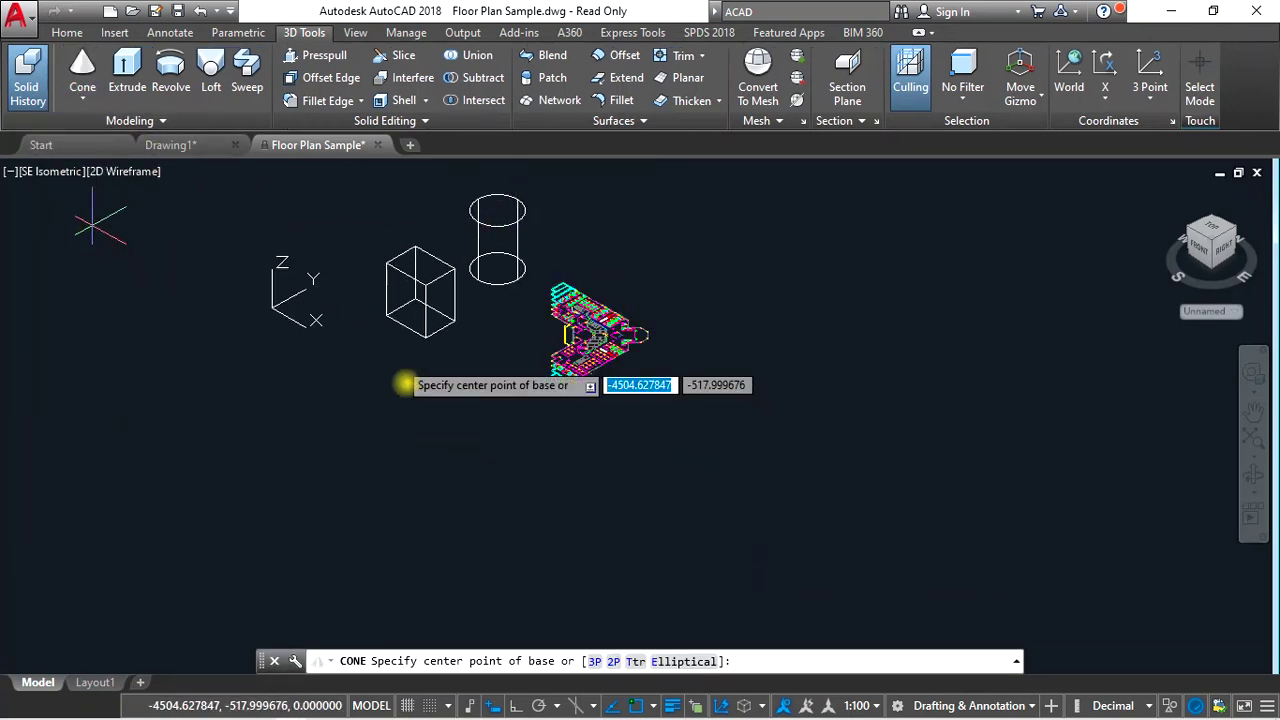
{"action": "left_click", "coordinate": [457, 482]}
{"action": "left_click", "coordinate": [504, 479]}
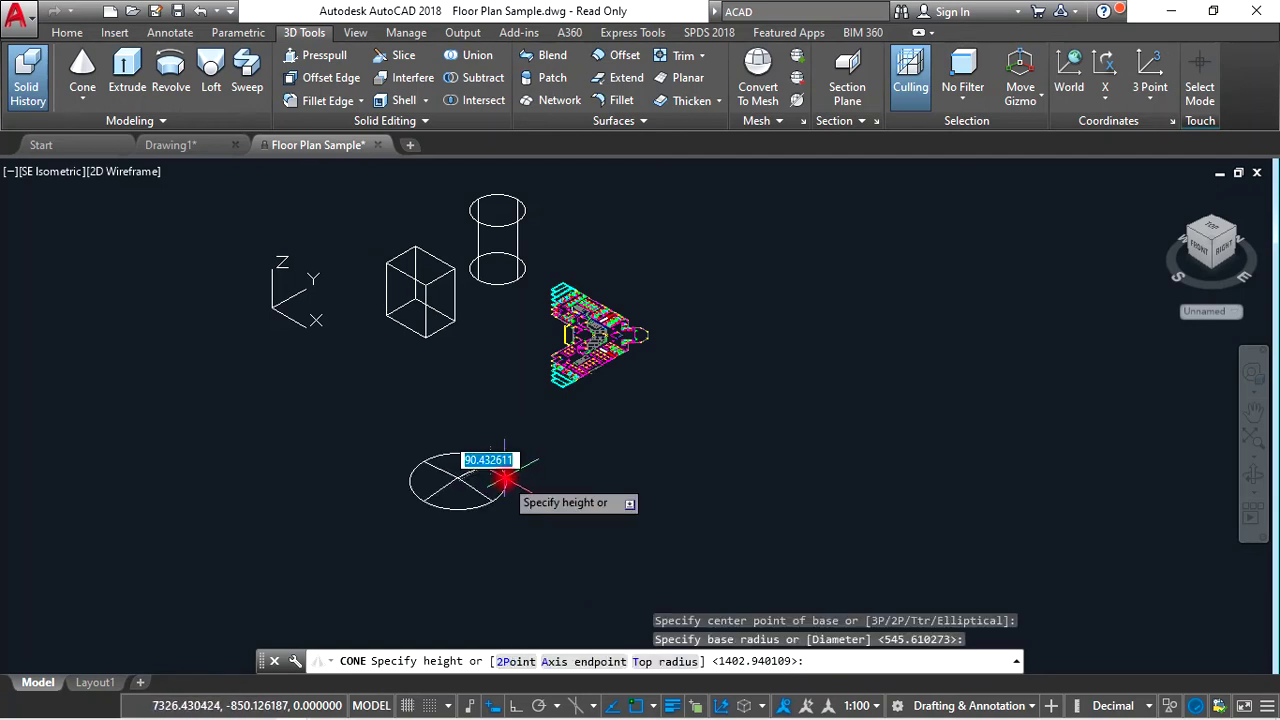
{"action": "left_click", "coordinate": [490, 383]}
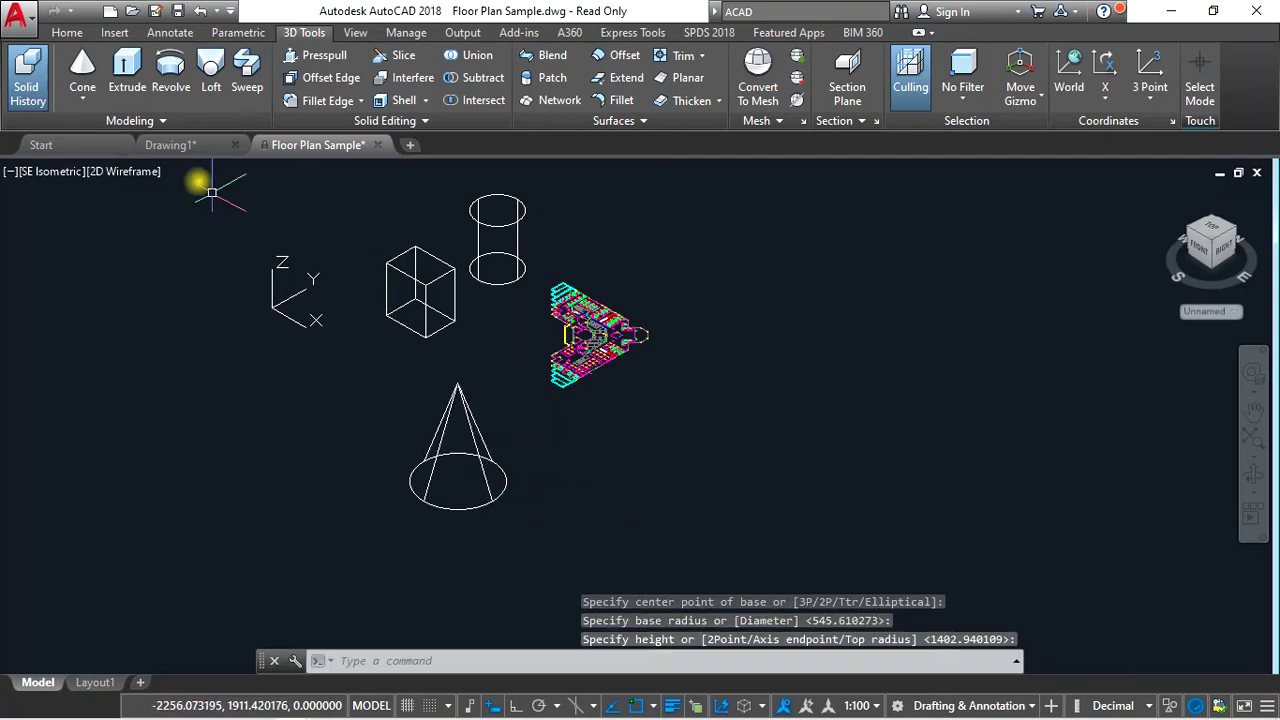
- Draw a sphere left of the cone by picking its centre and radius
{"action": "left_click", "coordinate": [89, 98]}
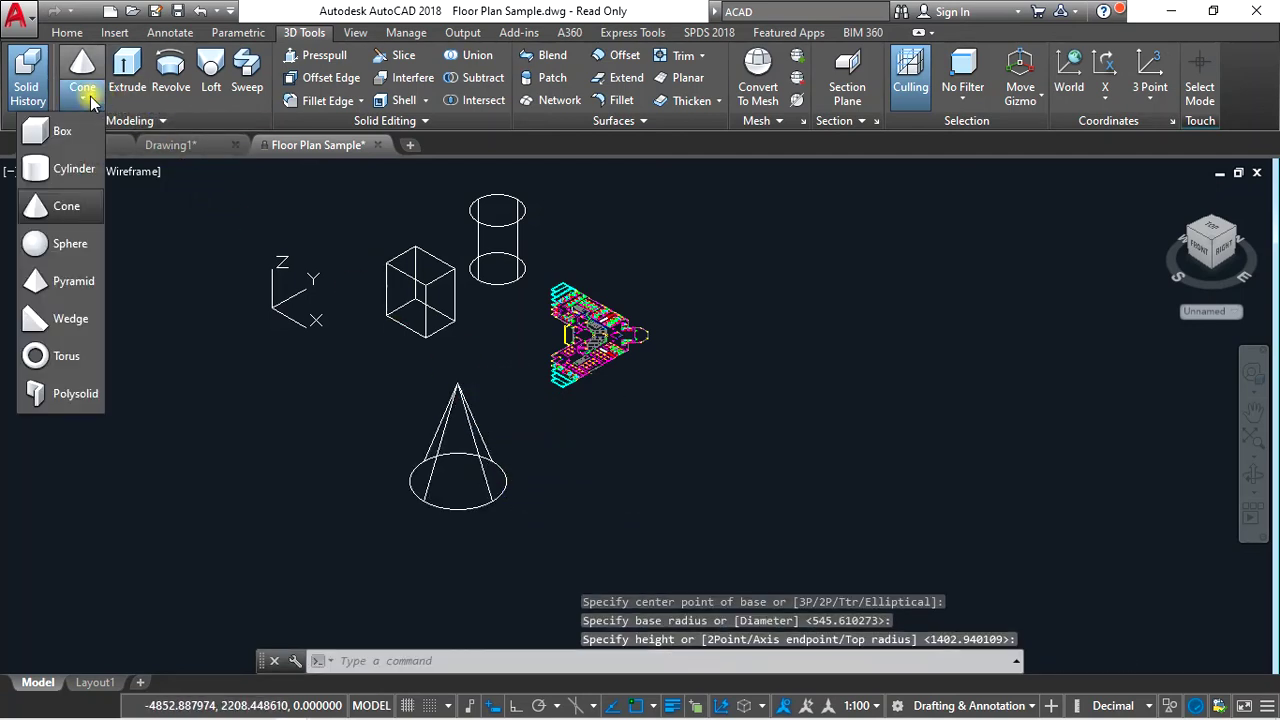
{"action": "left_click", "coordinate": [65, 246]}
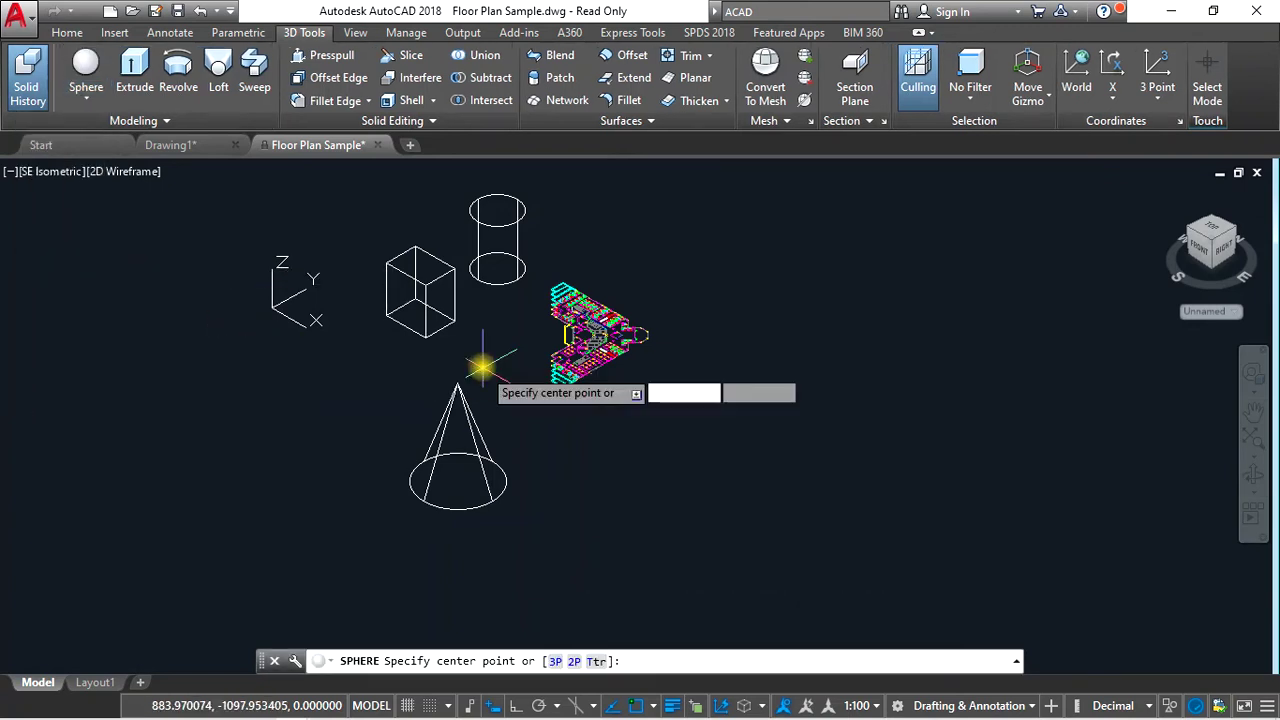
{"action": "left_click", "coordinate": [313, 410]}
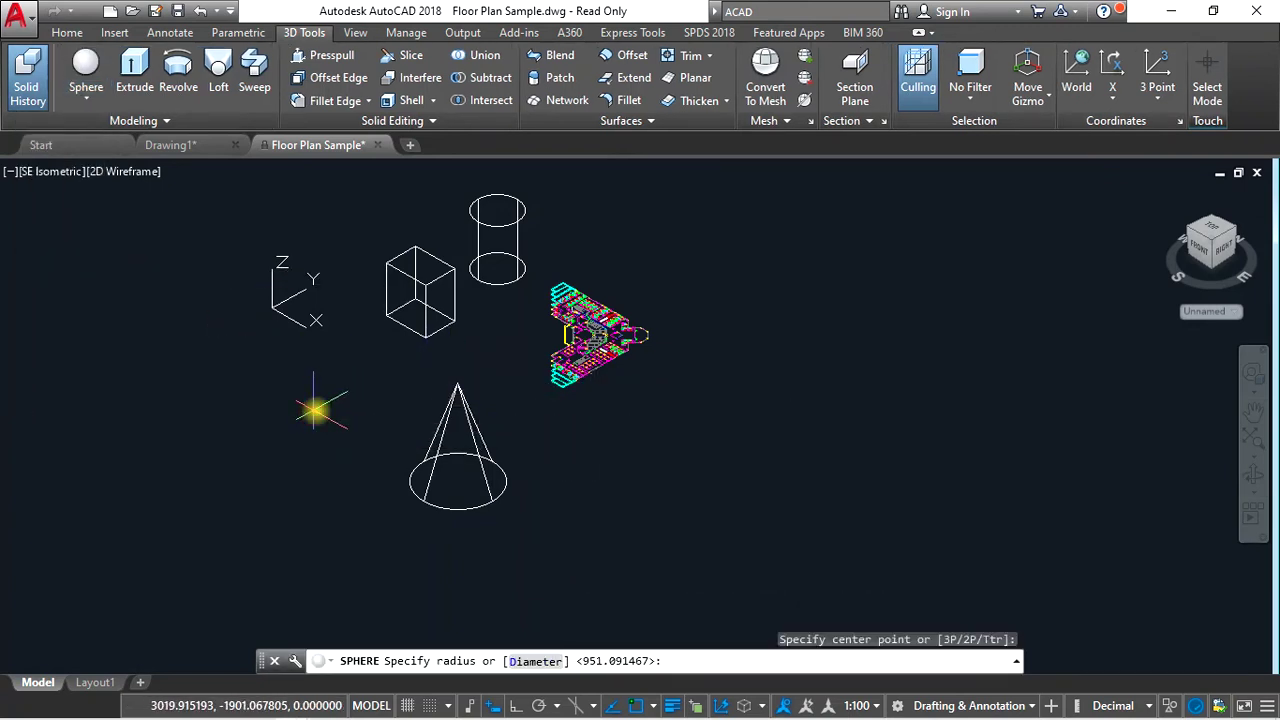
{"action": "left_click", "coordinate": [318, 378]}
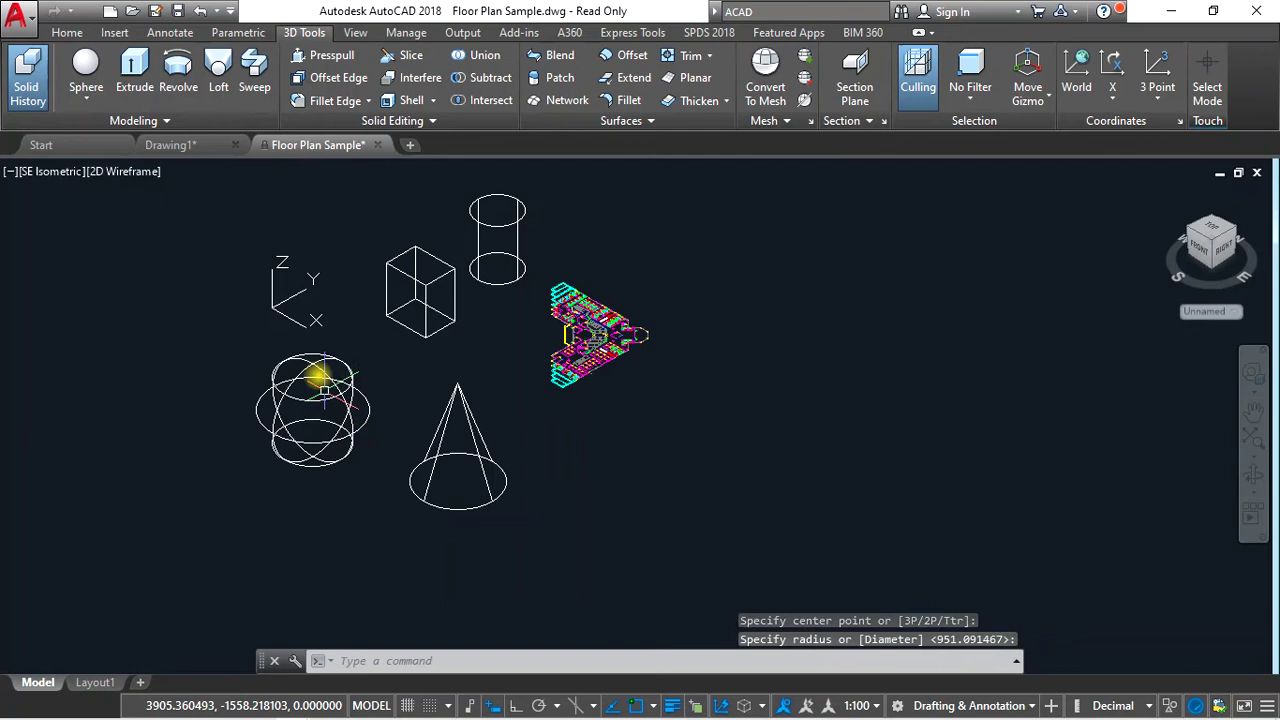
- Draw a wedge right of the cone by picking two base corners and a height
{"action": "left_click", "coordinate": [86, 92]}
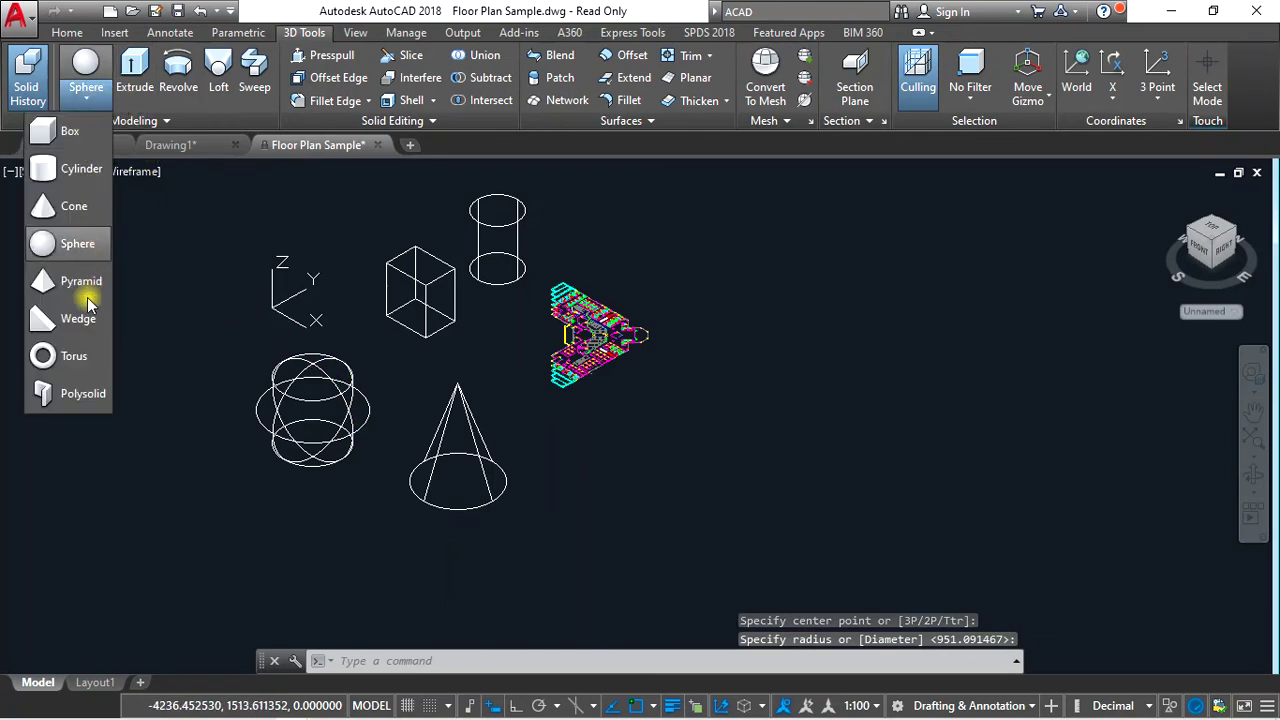
{"action": "left_click", "coordinate": [76, 324]}
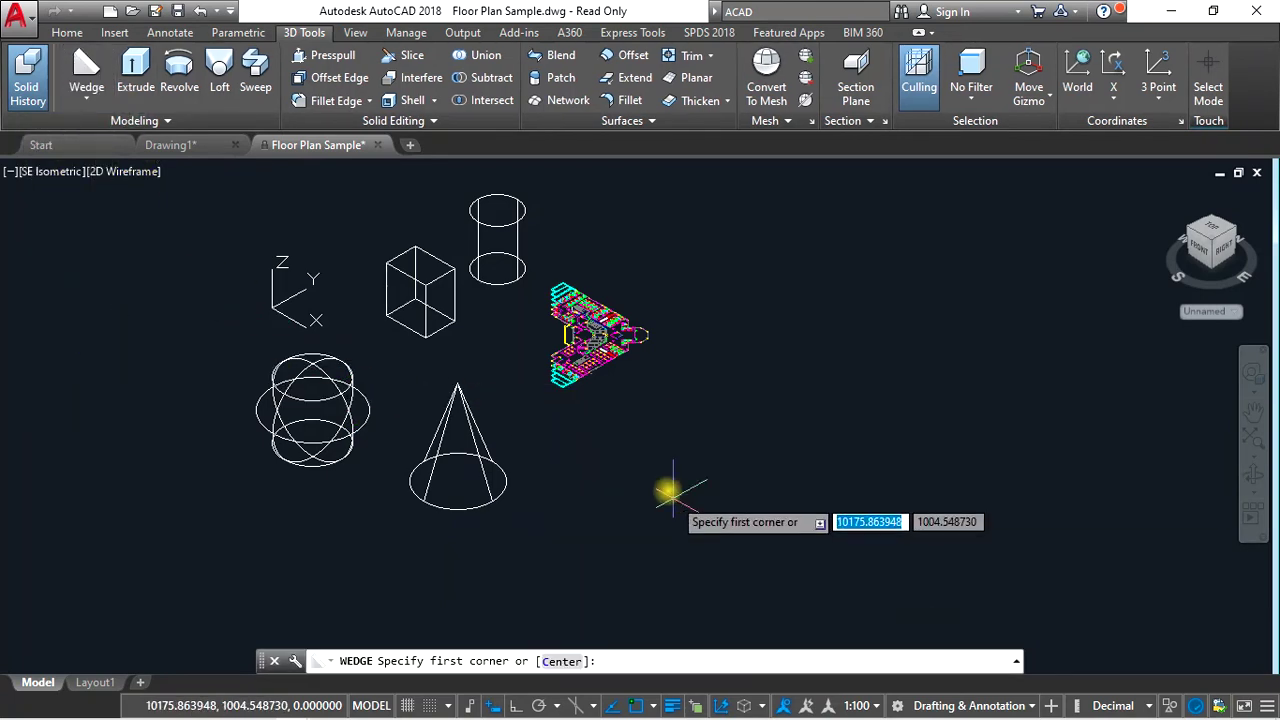
{"action": "left_click", "coordinate": [641, 455]}
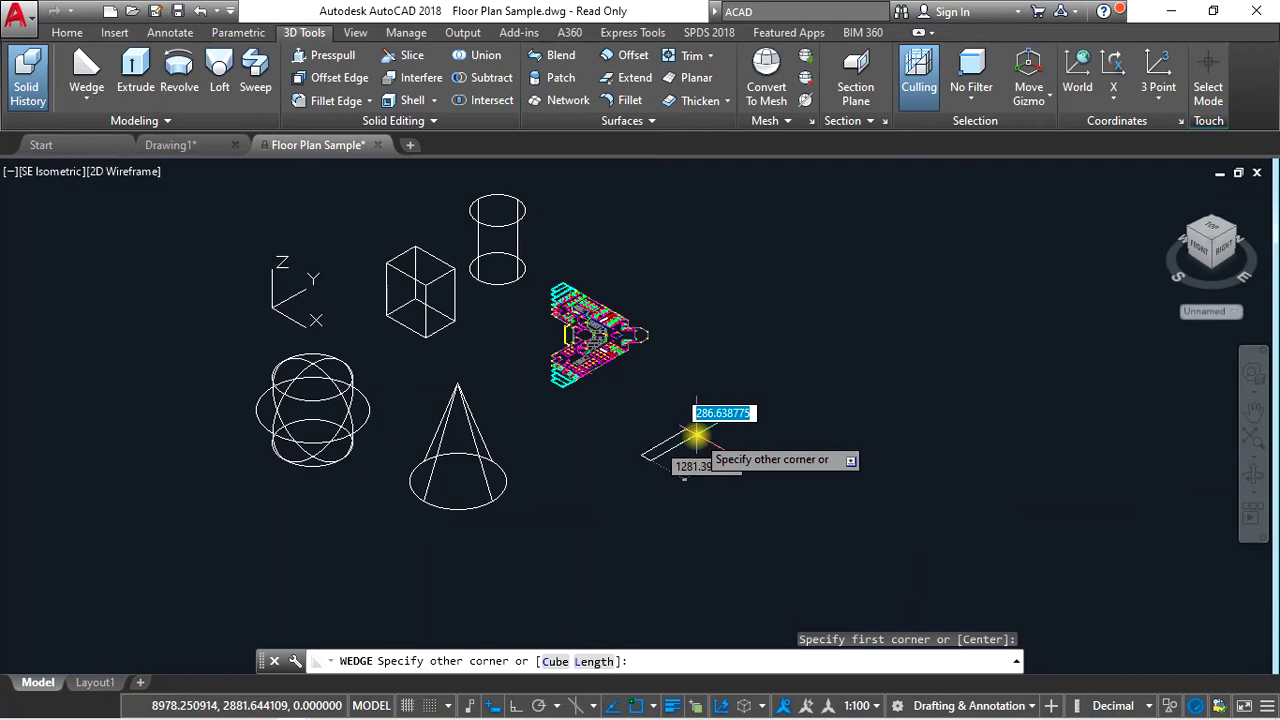
{"action": "left_click", "coordinate": [666, 392]}
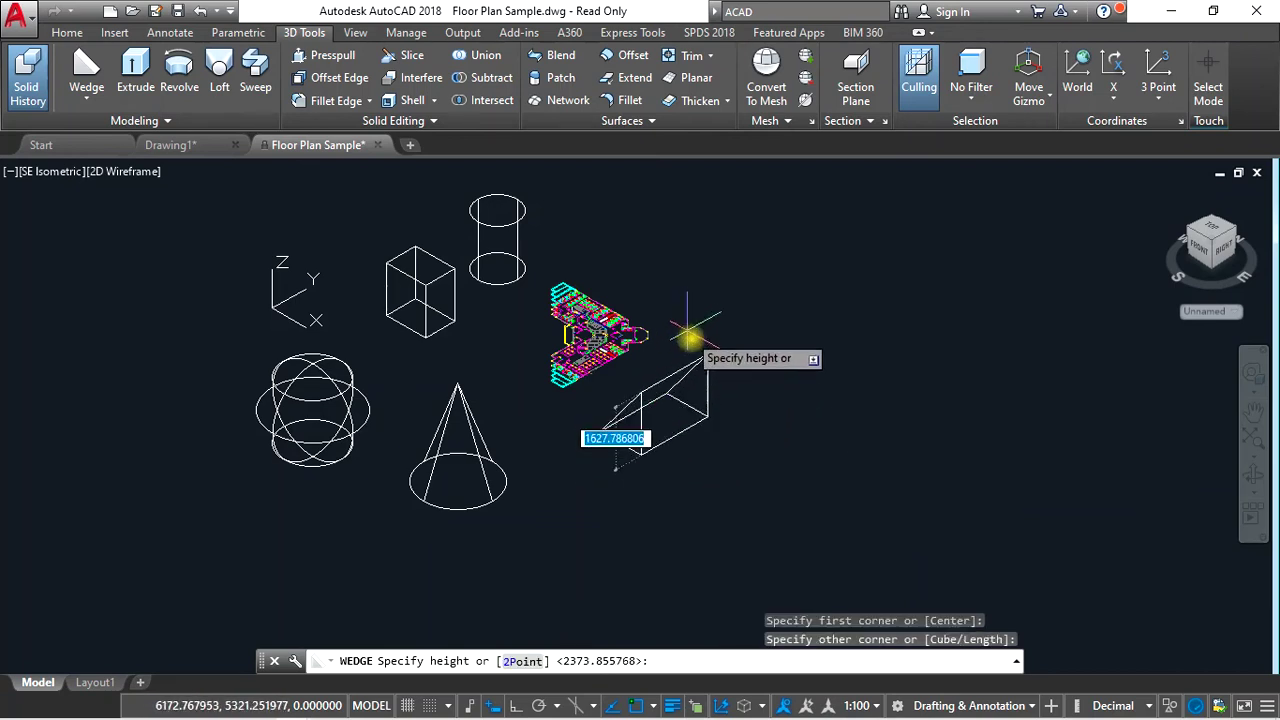
{"action": "left_click", "coordinate": [706, 362]}
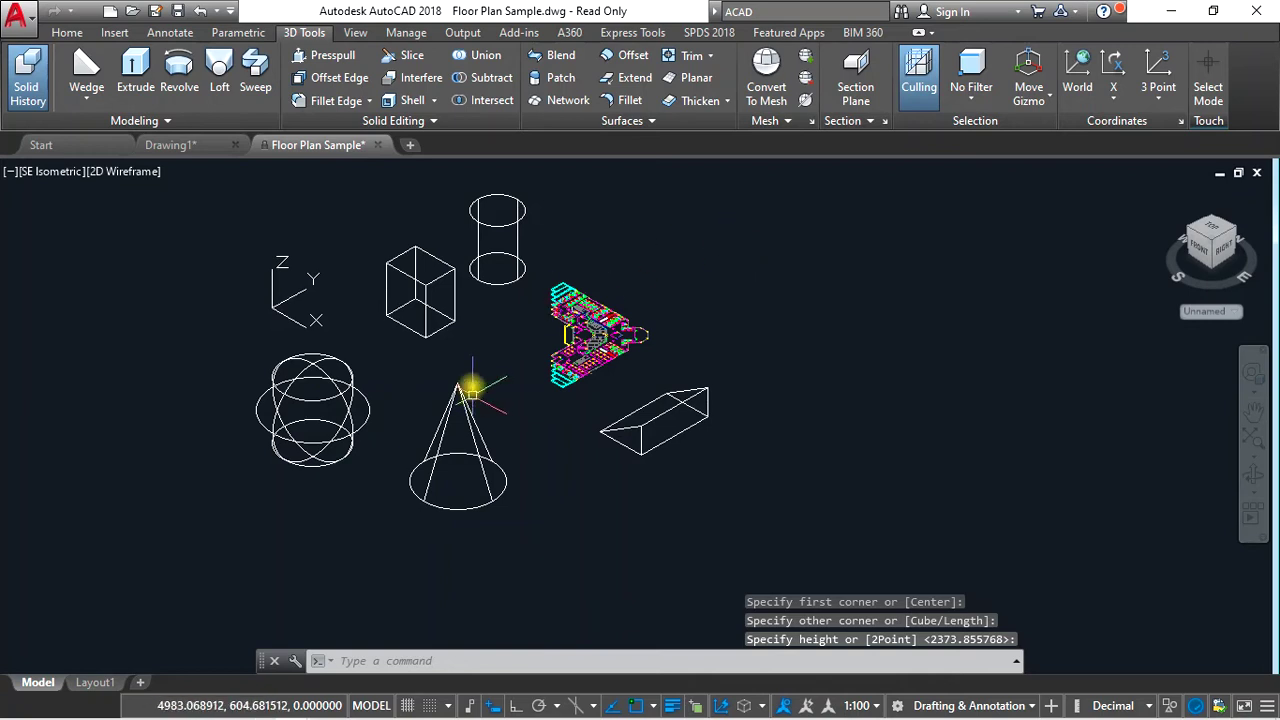
- Zoom in and out over the drawing, ending slightly zoomed in on the solids and floor plan
{"action": "scroll", "coordinate": [471, 358], "scroll_direction": "up", "scroll_amount": 2}
{"action": "scroll", "coordinate": [471, 355], "scroll_direction": "down", "scroll_amount": 2}
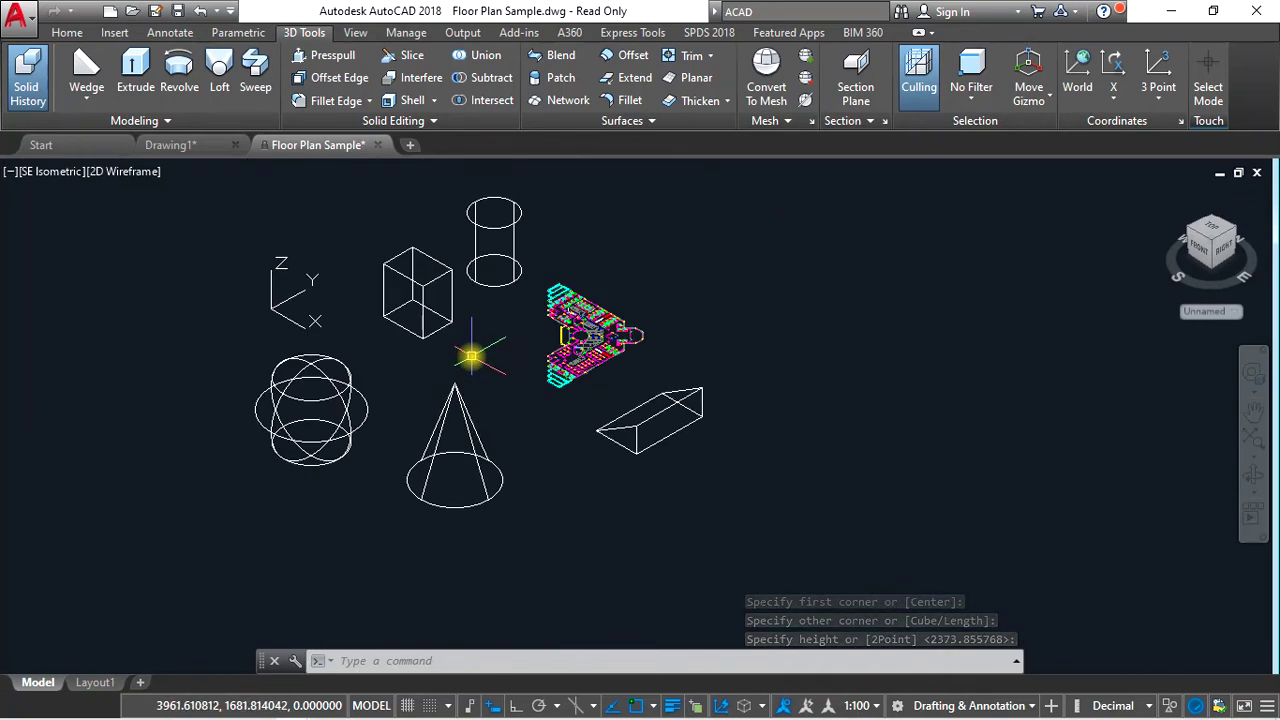
{"action": "scroll", "coordinate": [451, 360], "scroll_direction": "up", "scroll_amount": 1}
{"action": "scroll", "coordinate": [451, 362], "scroll_direction": "up", "scroll_amount": 2}
{"action": "scroll", "coordinate": [452, 363], "scroll_direction": "up", "scroll_amount": 2}
{"action": "scroll", "coordinate": [451, 363], "scroll_direction": "down", "scroll_amount": 3}
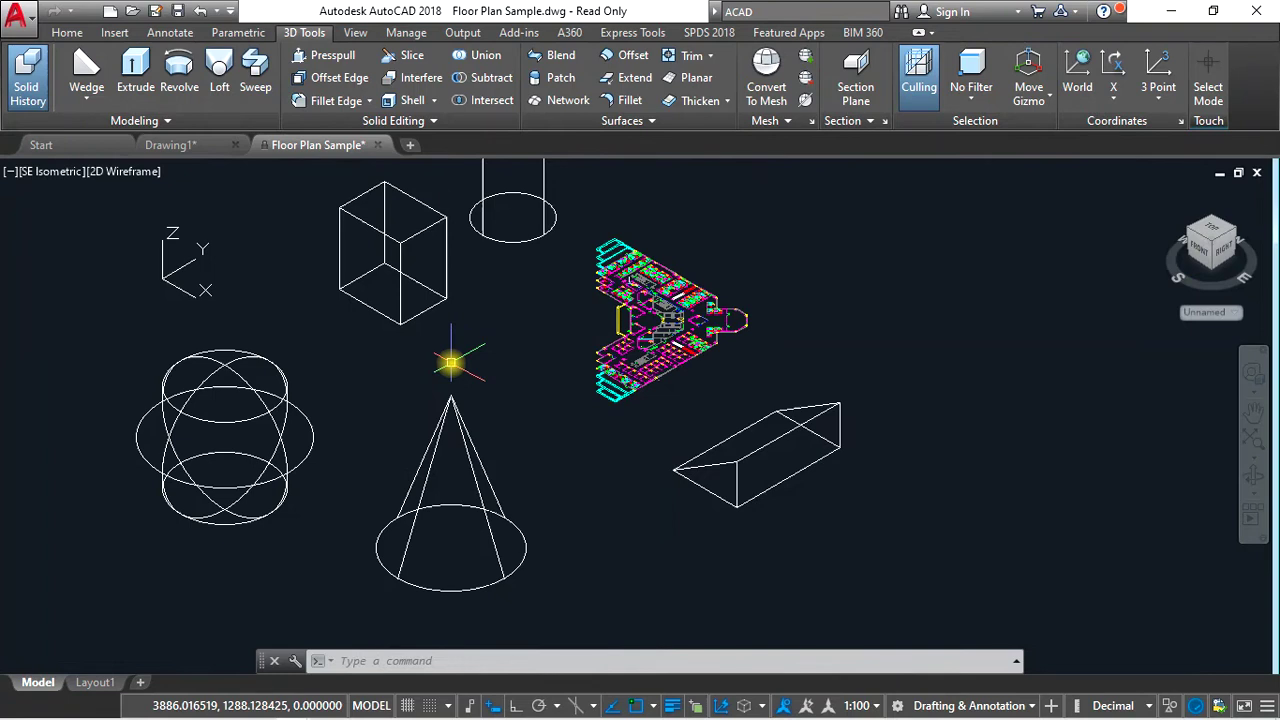
{"action": "scroll", "coordinate": [486, 336], "scroll_direction": "down", "scroll_amount": 2}
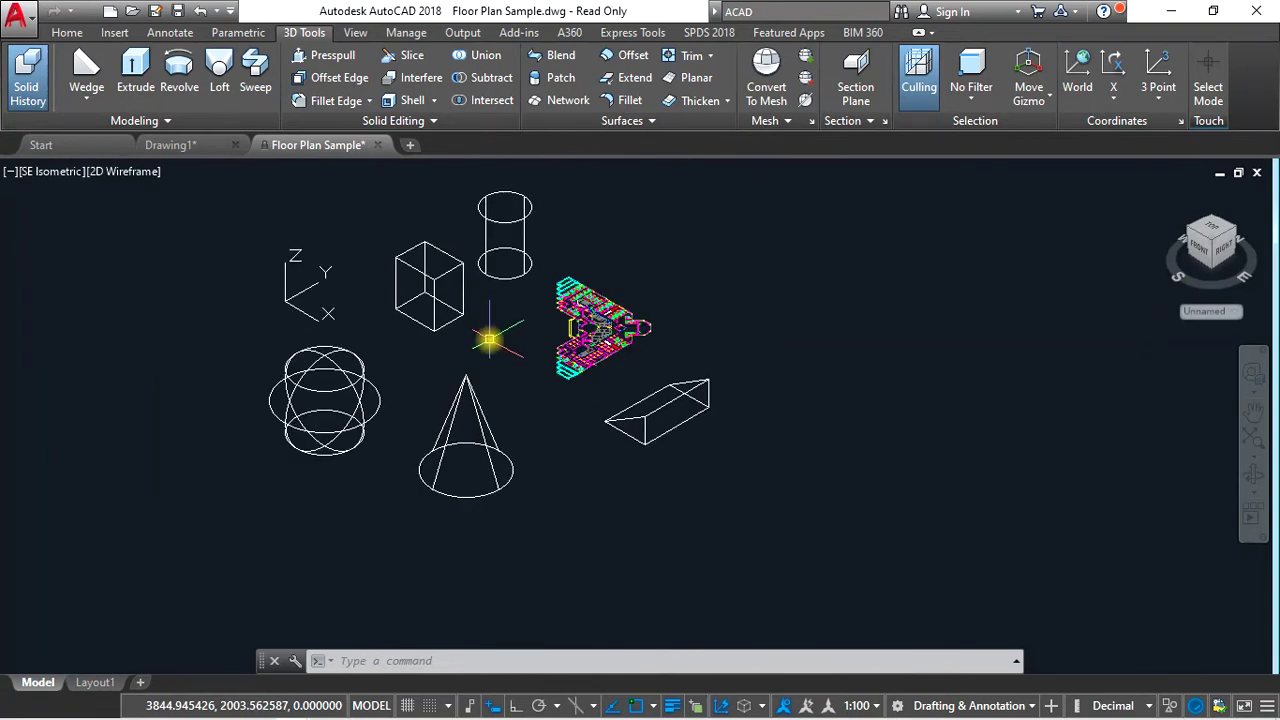
{"action": "scroll", "coordinate": [487, 338], "scroll_direction": "down", "scroll_amount": 2}
{"action": "scroll", "coordinate": [489, 339], "scroll_direction": "up", "scroll_amount": 4}
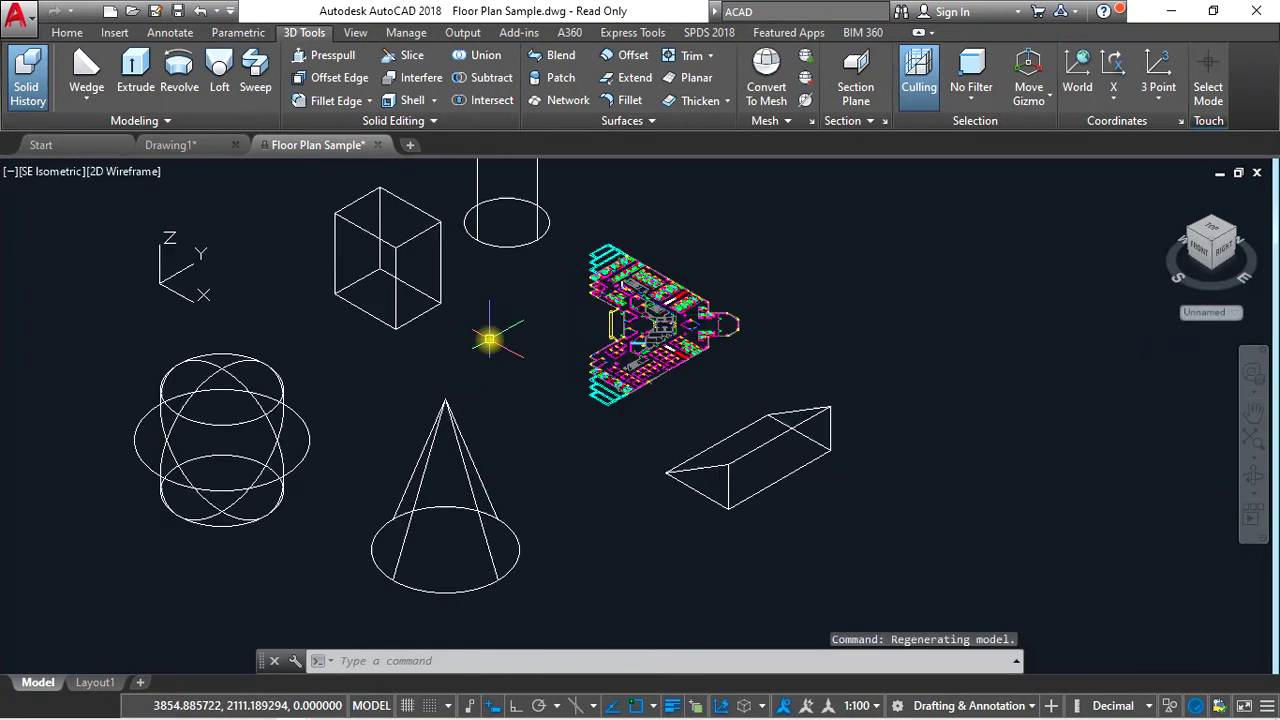
{"action": "scroll", "coordinate": [489, 339], "scroll_direction": "down", "scroll_amount": 2}
{"action": "scroll", "coordinate": [489, 339], "scroll_direction": "down", "scroll_amount": 4}
{"action": "scroll", "coordinate": [489, 339], "scroll_direction": "up", "scroll_amount": 6}
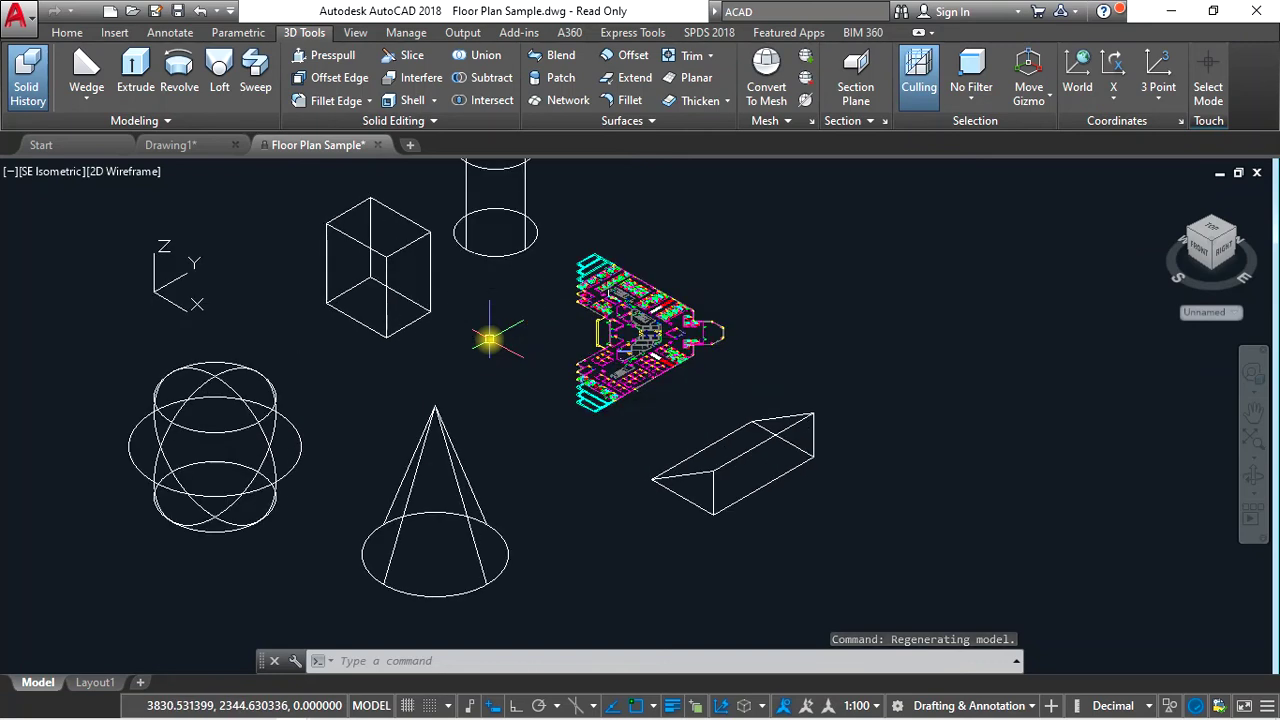
{"action": "scroll", "coordinate": [489, 339], "scroll_direction": "down", "scroll_amount": 2}
{"action": "scroll", "coordinate": [489, 339], "scroll_direction": "up", "scroll_amount": 1}
{"action": "scroll", "coordinate": [487, 337], "scroll_direction": "up", "scroll_amount": 1}
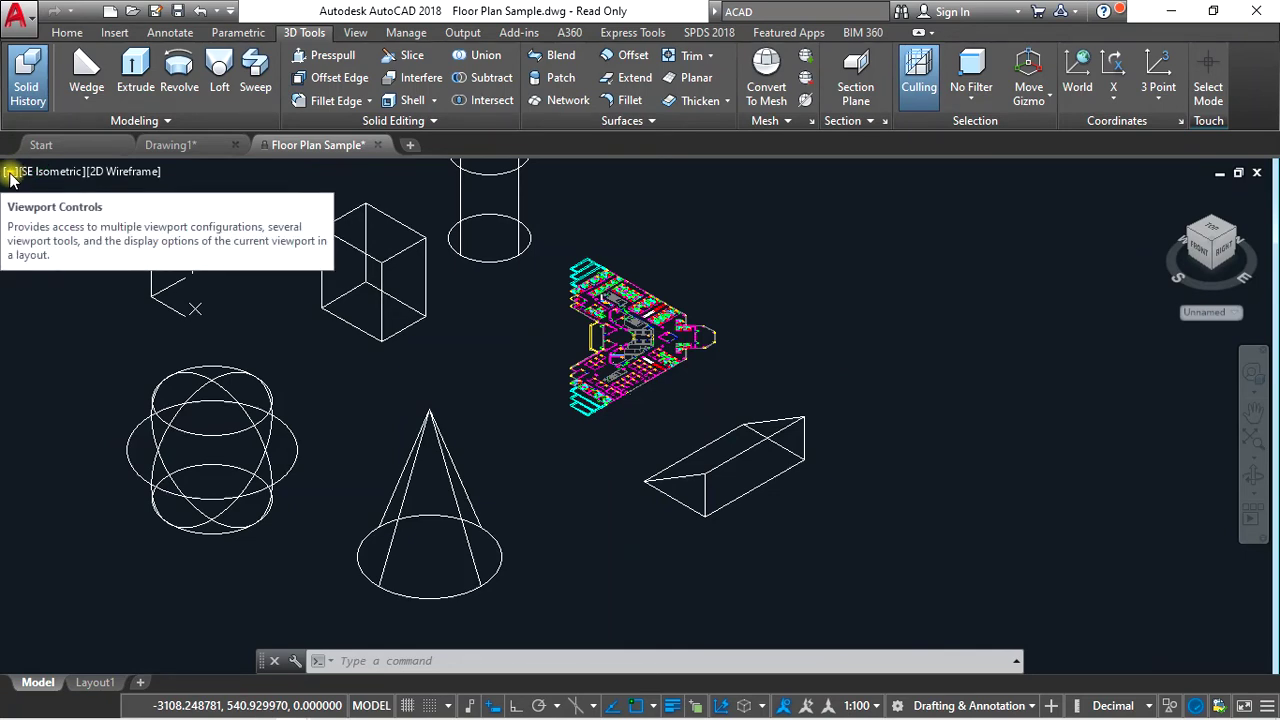
- Split model space into two horizontal viewports and switch between the top and bottom ones
{"action": "left_click", "coordinate": [11, 174]}
{"action": "mouse_move", "coordinate": [110, 212]}
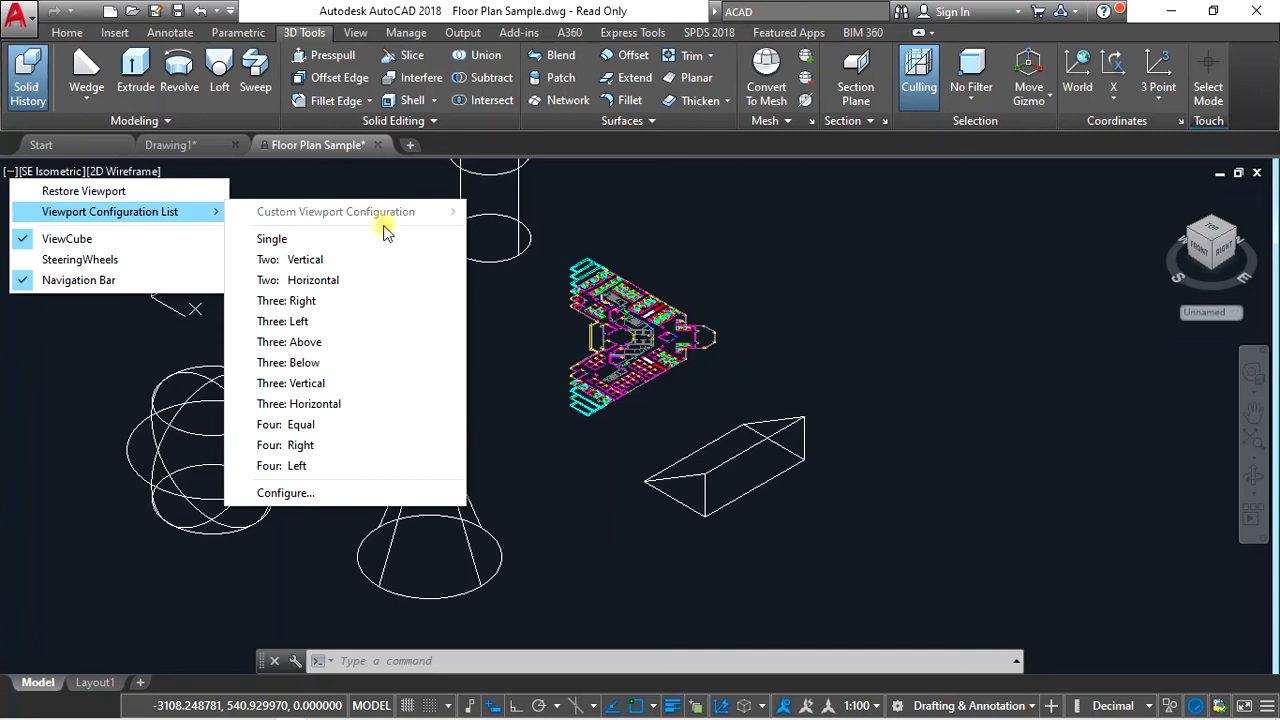
{"action": "left_click", "coordinate": [331, 284]}
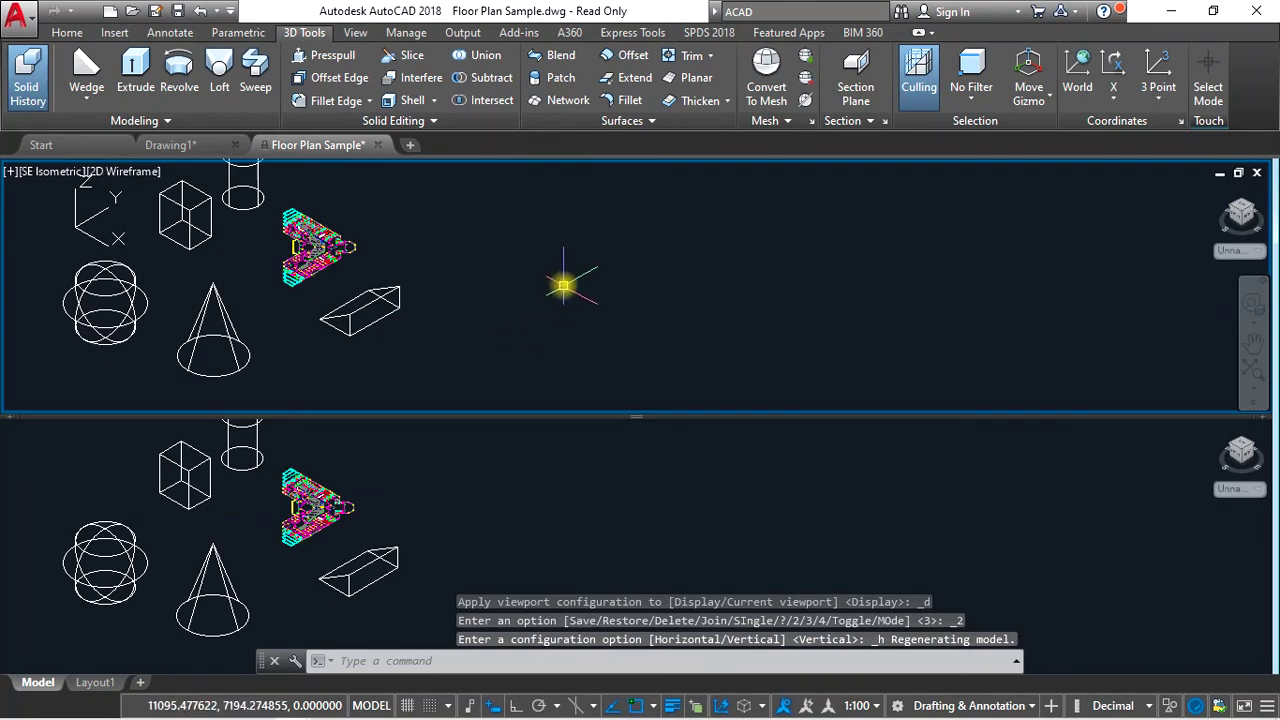
{"action": "left_click", "coordinate": [545, 507]}
{"action": "left_click", "coordinate": [553, 309]}
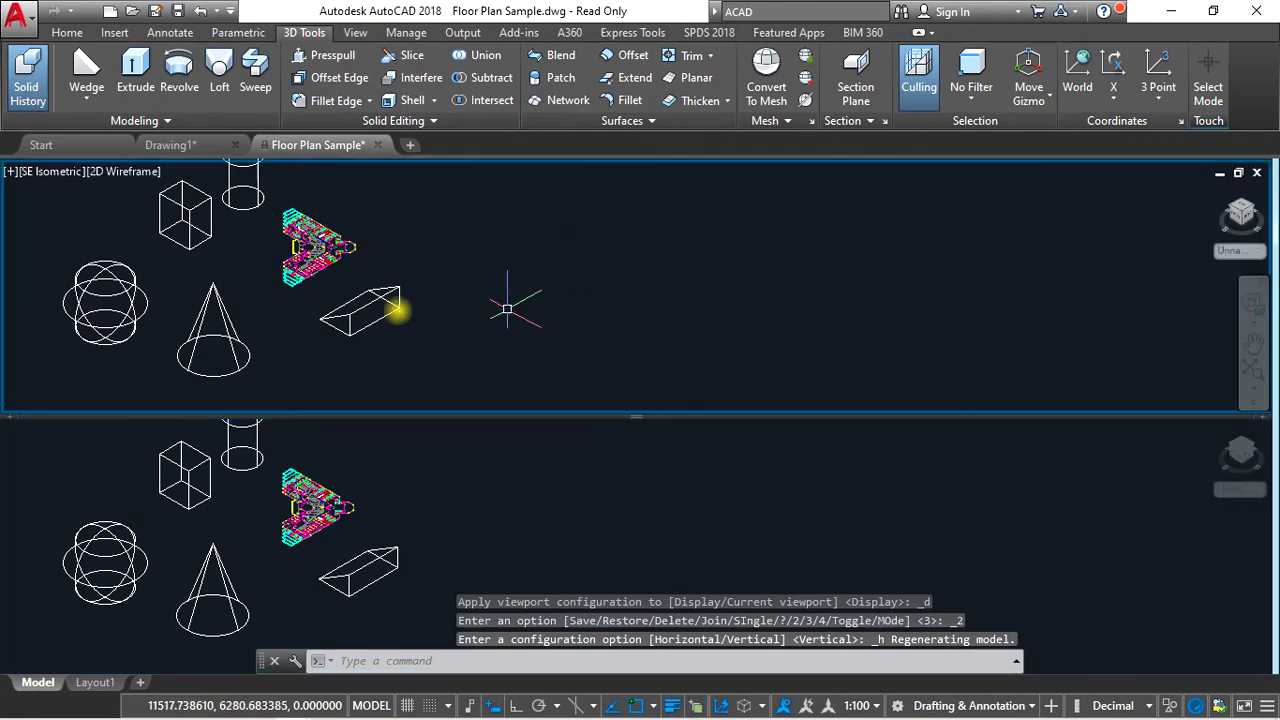
{"action": "scroll", "coordinate": [160, 242], "scroll_direction": "up", "scroll_amount": 5}
{"action": "scroll", "coordinate": [449, 271], "scroll_direction": "down", "scroll_amount": 4}
{"action": "scroll", "coordinate": [449, 309], "scroll_direction": "down", "scroll_amount": 2}
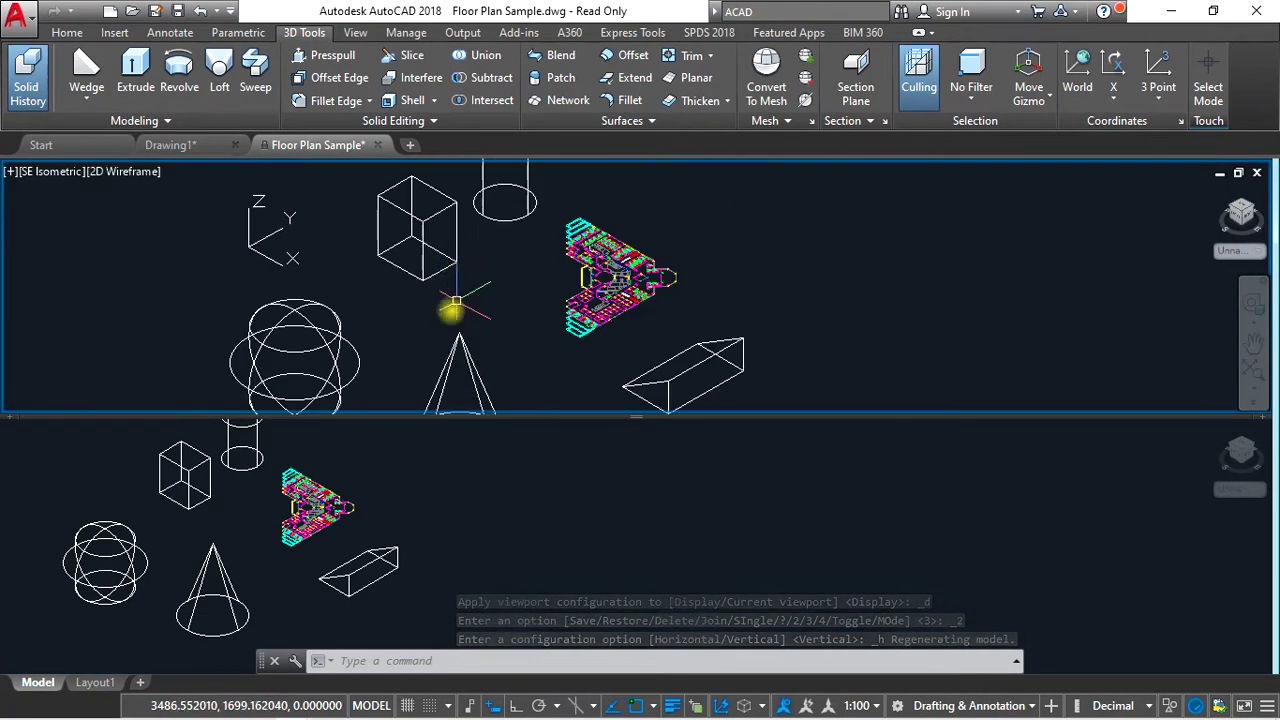
{"action": "scroll", "coordinate": [492, 243], "scroll_direction": "down", "scroll_amount": 2}
{"action": "left_click", "coordinate": [457, 471]}
{"action": "scroll", "coordinate": [243, 541], "scroll_direction": "up", "scroll_amount": 5}
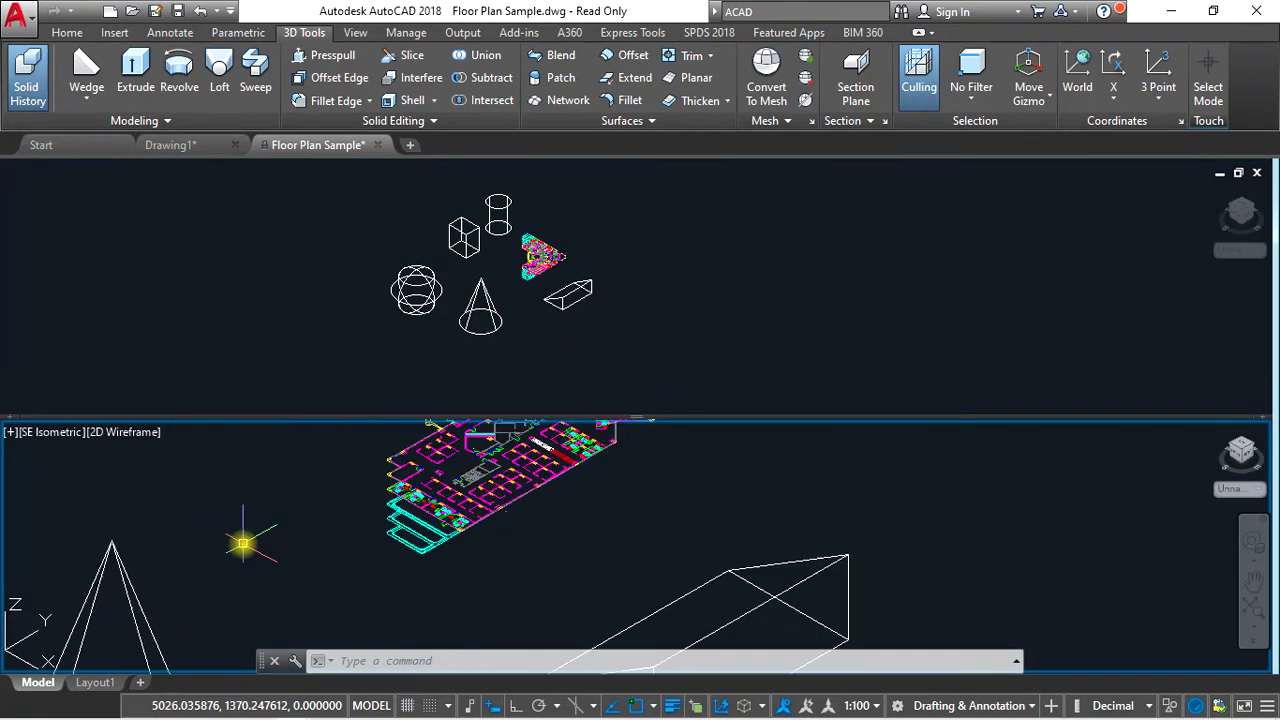
{"action": "scroll", "coordinate": [243, 541], "scroll_direction": "down", "scroll_amount": 5}
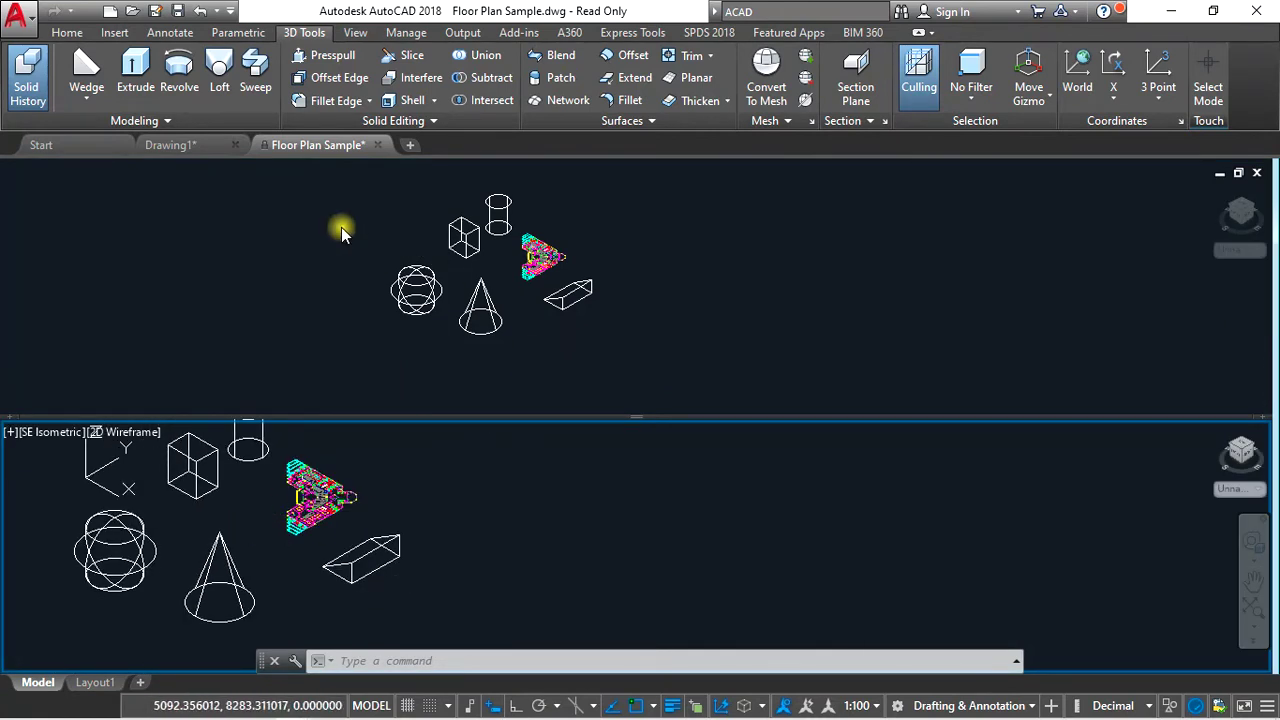
{"action": "left_click", "coordinate": [318, 266]}
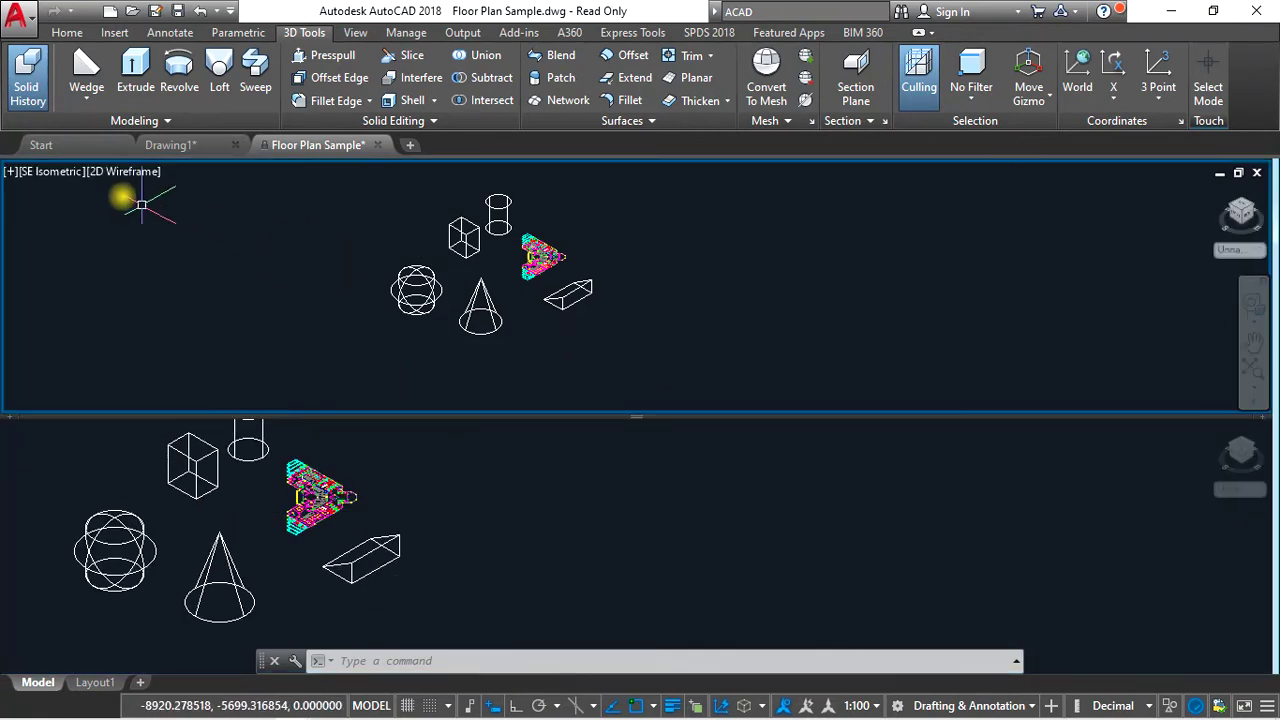
- Change to three vertical viewports, activate each one, and open the Configure viewports dialog
{"action": "left_click", "coordinate": [10, 173]}
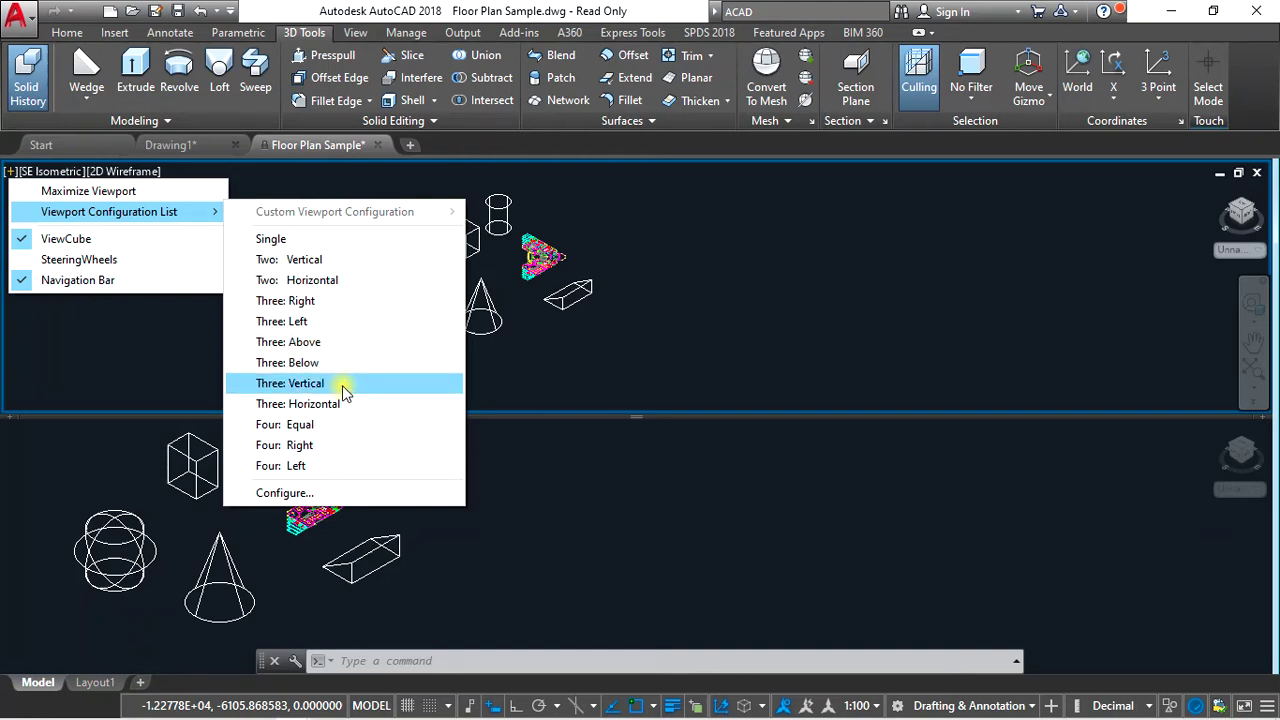
{"action": "left_click", "coordinate": [340, 386]}
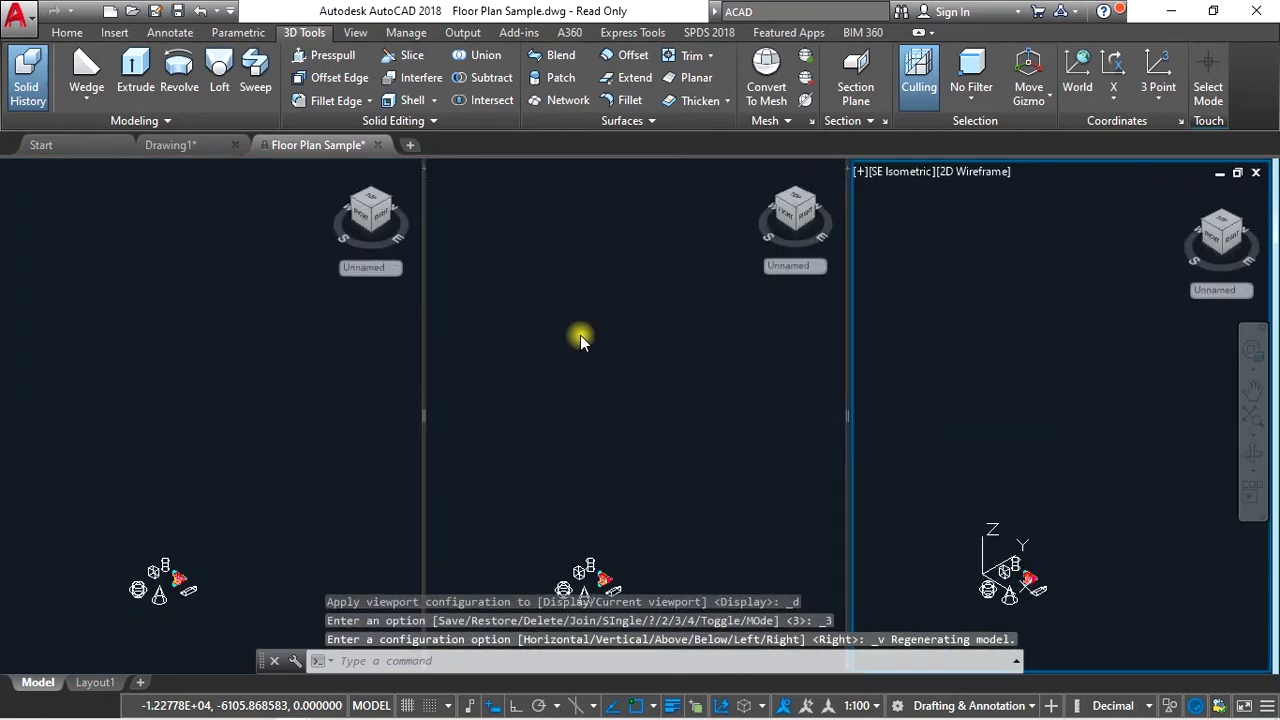
{"action": "left_click", "coordinate": [281, 350]}
{"action": "left_click", "coordinate": [600, 337]}
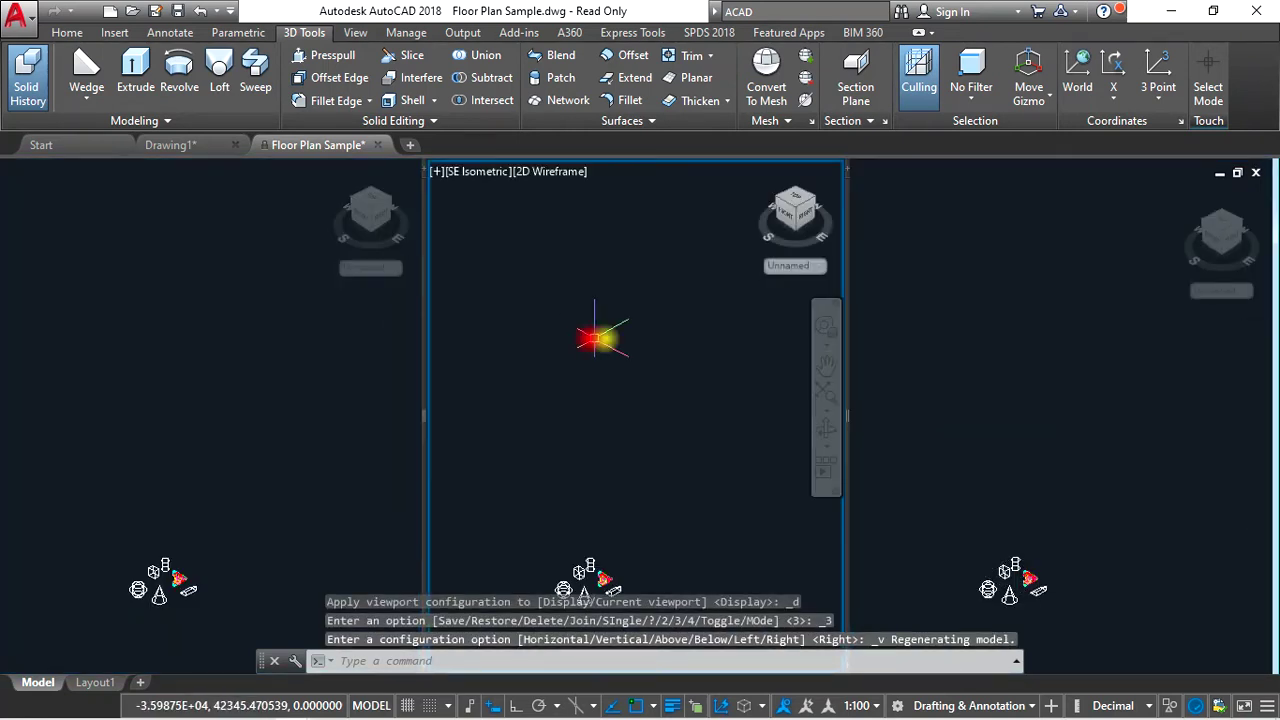
{"action": "left_click", "coordinate": [1049, 310]}
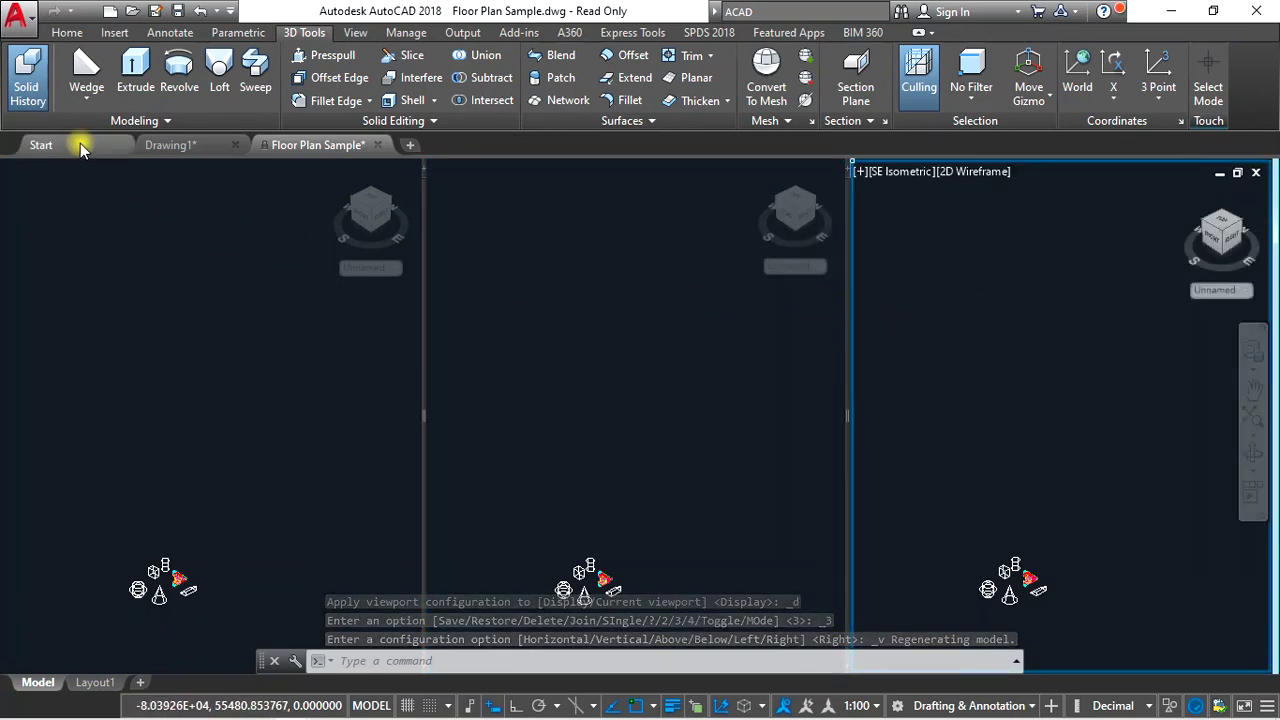
{"action": "left_click", "coordinate": [295, 235]}
{"action": "left_click", "coordinate": [10, 174]}
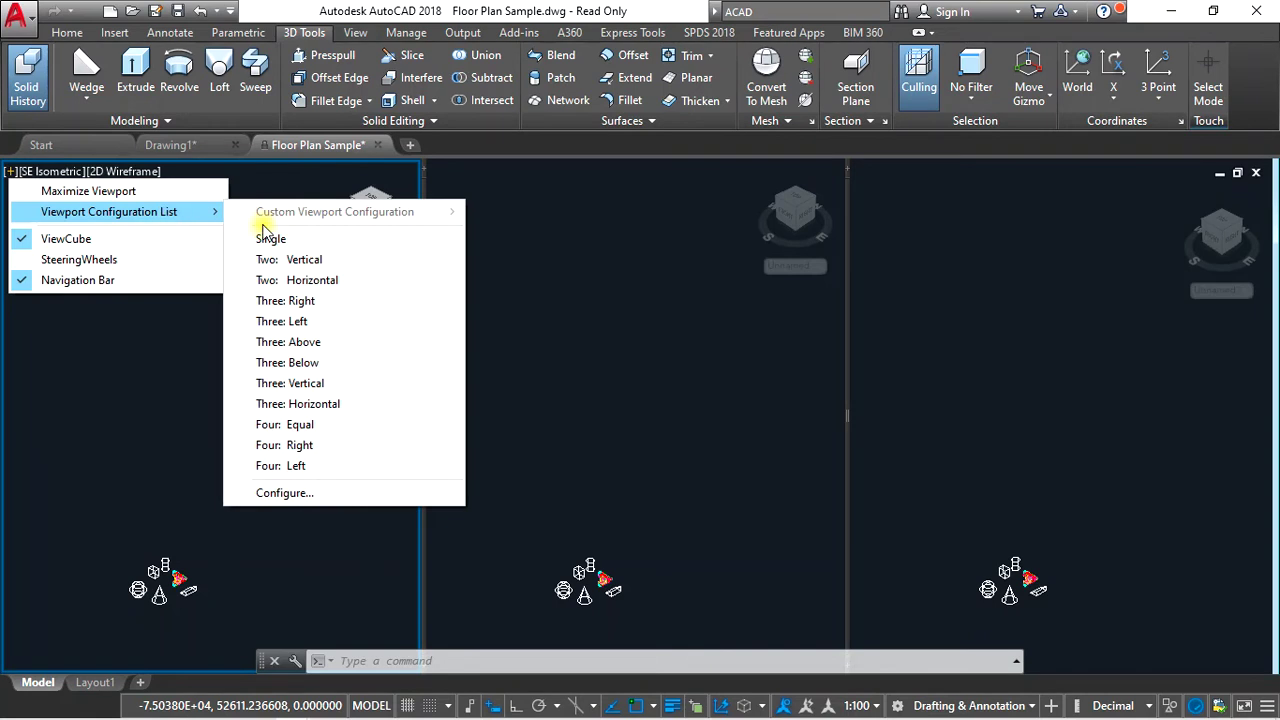
{"action": "mouse_move", "coordinate": [109, 212]}
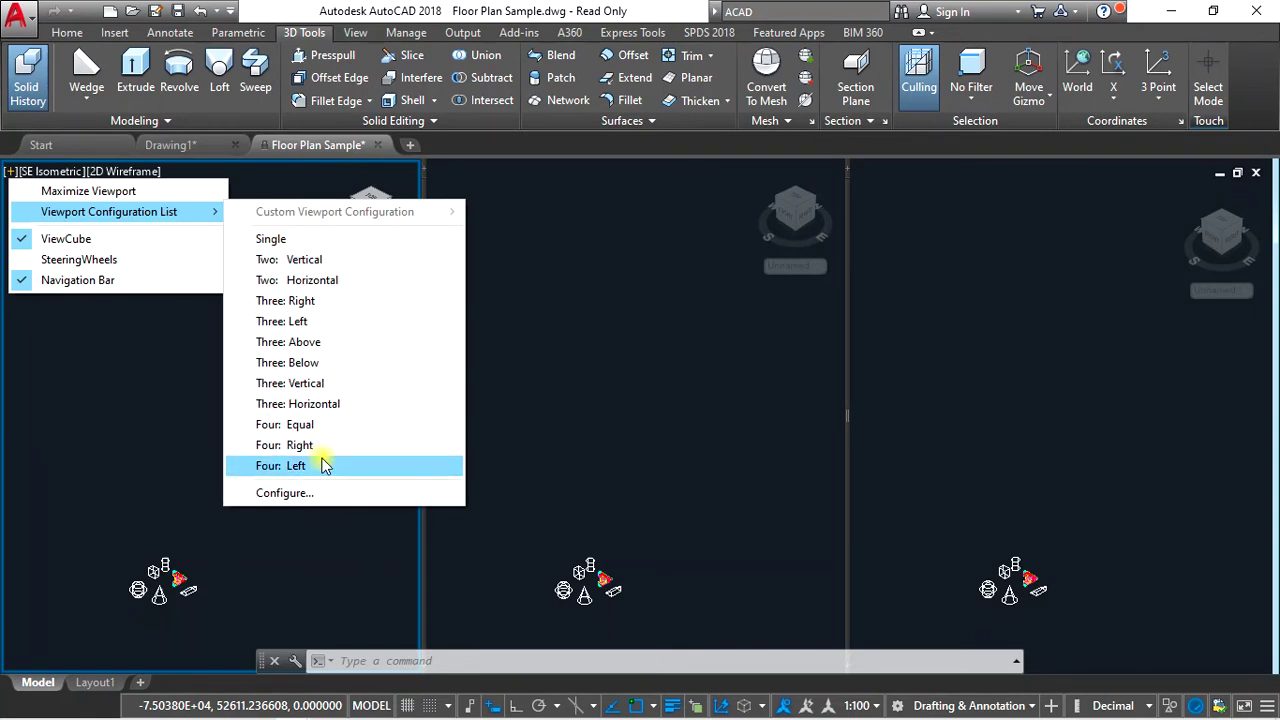
{"action": "left_click", "coordinate": [316, 494]}
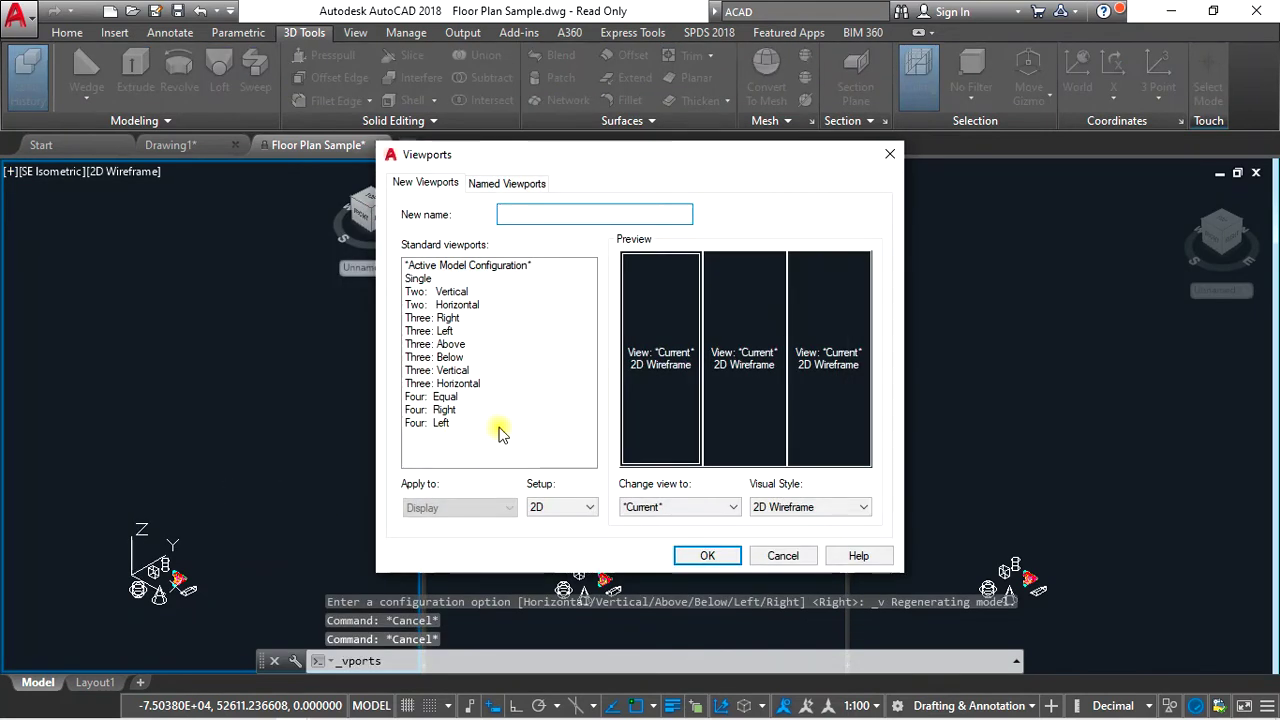
- Preview the Three and Four viewport layouts in the Viewports dialog
{"action": "left_click", "coordinate": [450, 304]}
{"action": "left_click", "coordinate": [446, 318]}
{"action": "left_click", "coordinate": [440, 331]}
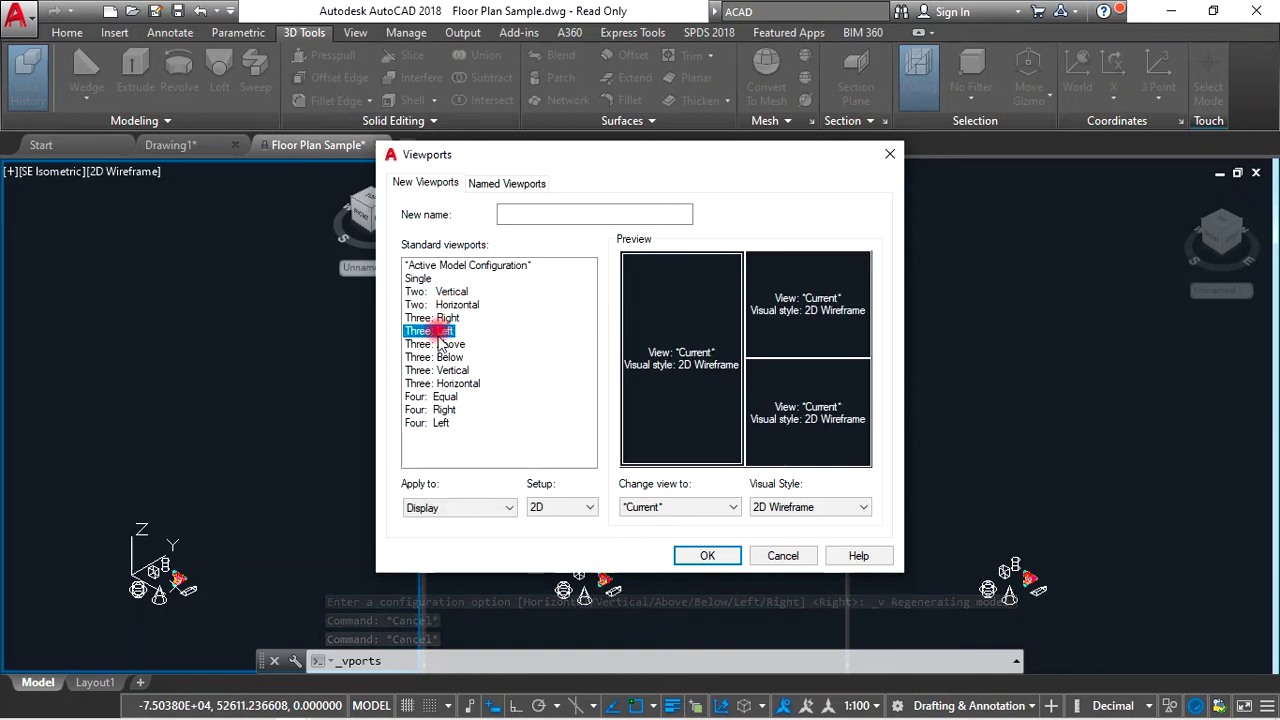
{"action": "left_click", "coordinate": [444, 344]}
{"action": "left_click", "coordinate": [440, 357]}
{"action": "left_click", "coordinate": [442, 370]}
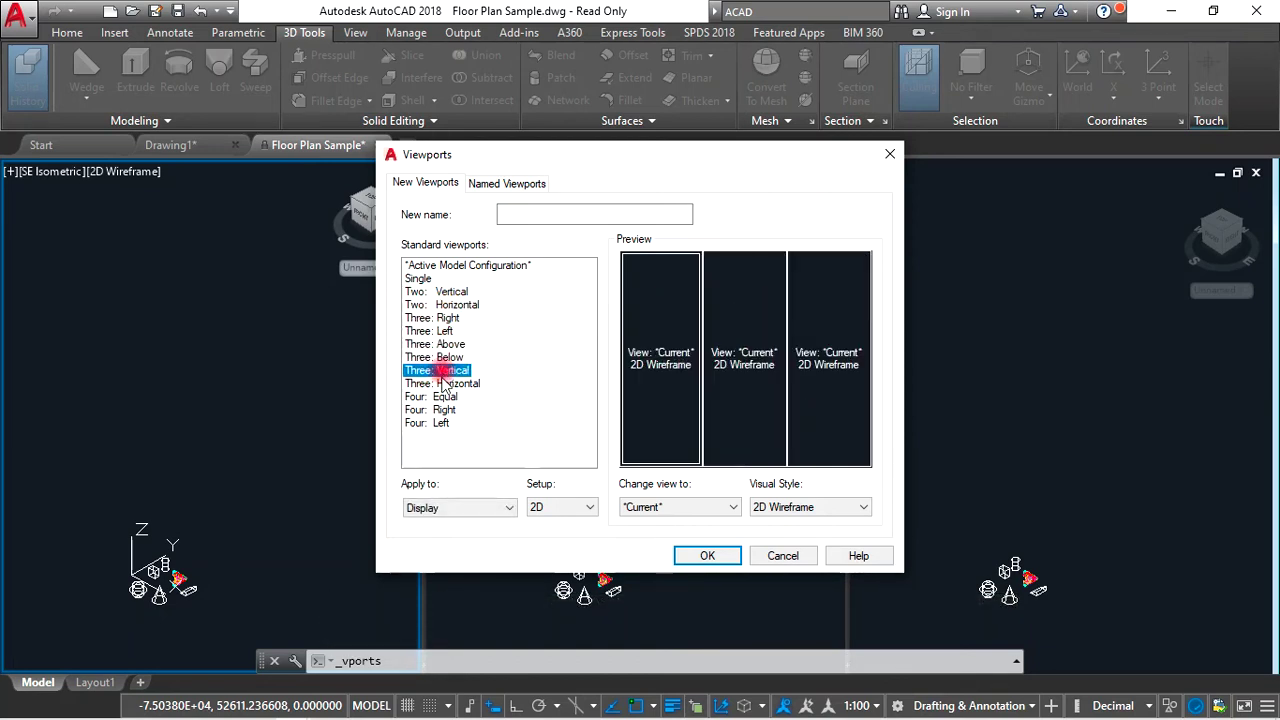
{"action": "left_click", "coordinate": [442, 383]}
{"action": "left_click", "coordinate": [440, 397]}
{"action": "left_click", "coordinate": [440, 410]}
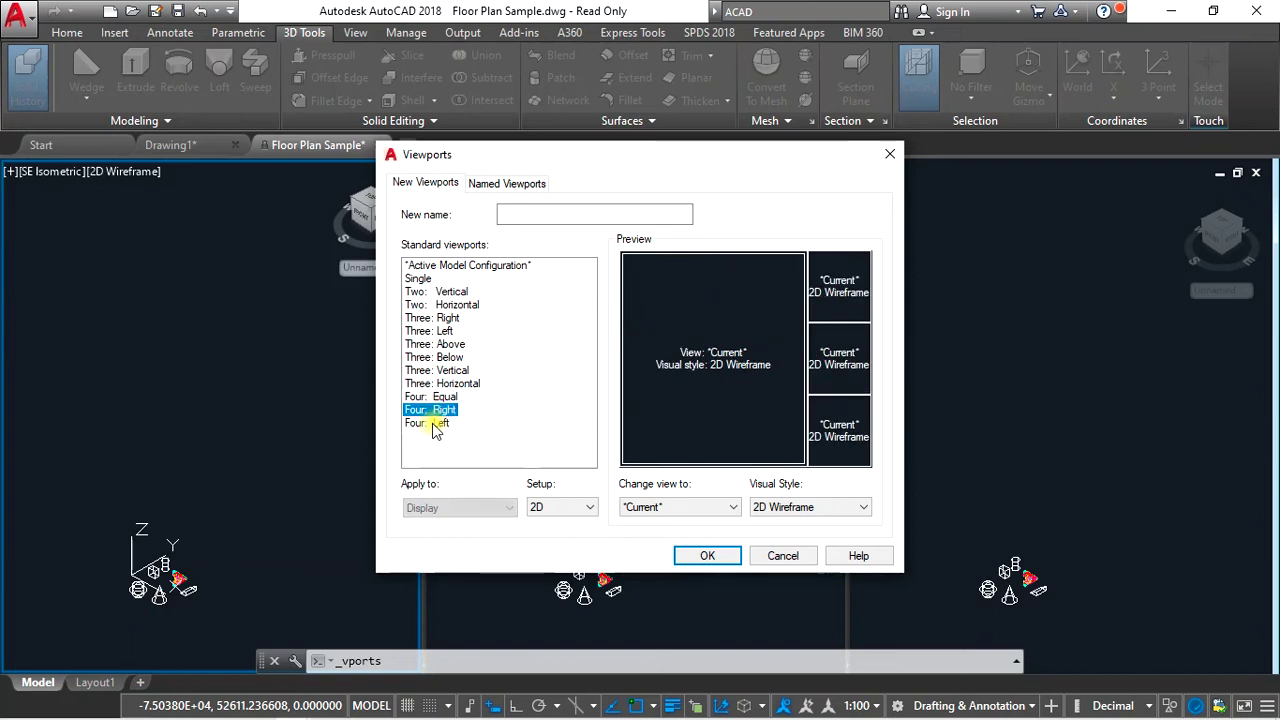
{"action": "left_click", "coordinate": [436, 423]}
{"action": "left_click", "coordinate": [439, 411]}
{"action": "left_click", "coordinate": [442, 397]}
- After comparing the Four layouts again, apply the Single viewport layout
{"action": "left_click", "coordinate": [442, 410]}
{"action": "left_click", "coordinate": [440, 423]}
{"action": "left_click", "coordinate": [444, 397]}
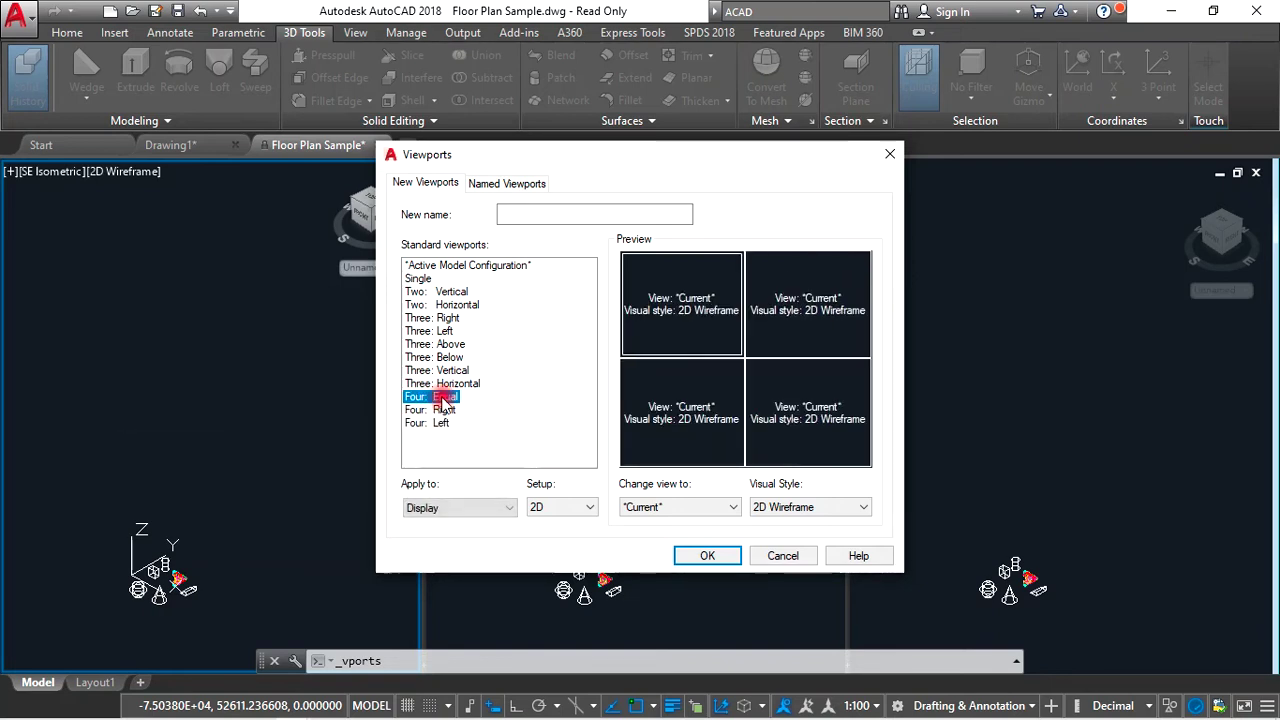
{"action": "left_click", "coordinate": [437, 423]}
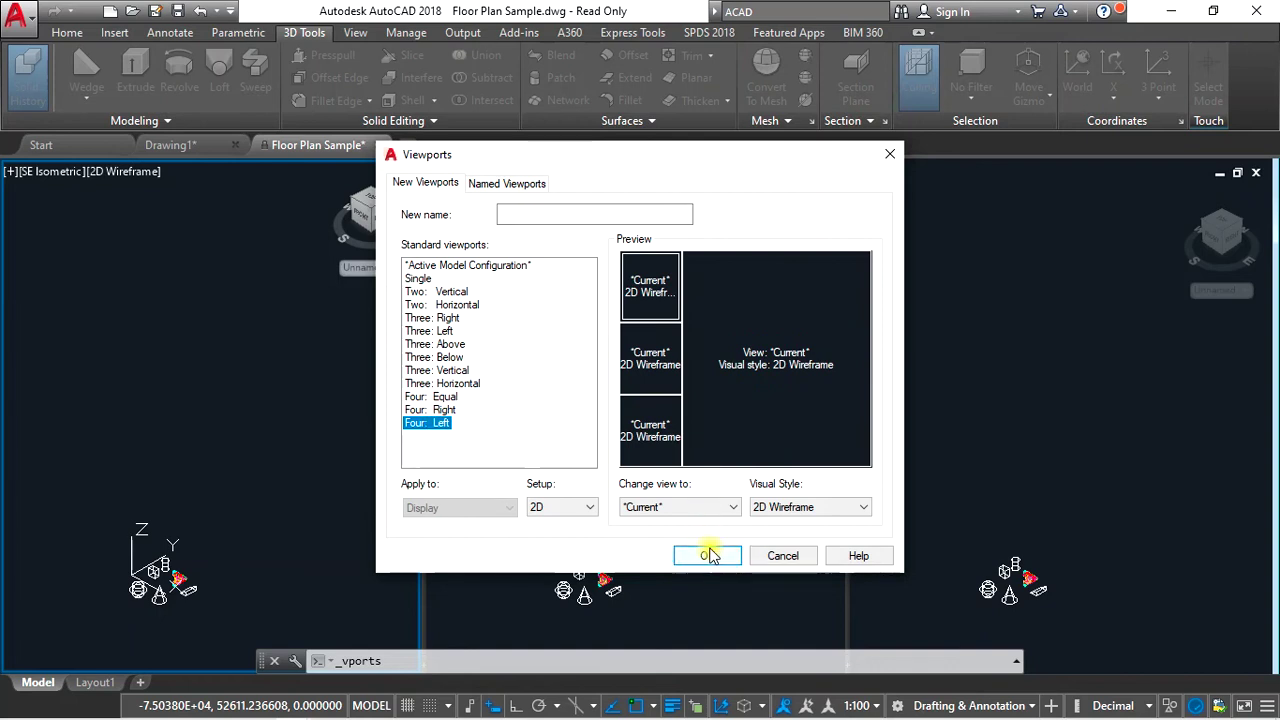
{"action": "left_click", "coordinate": [420, 279]}
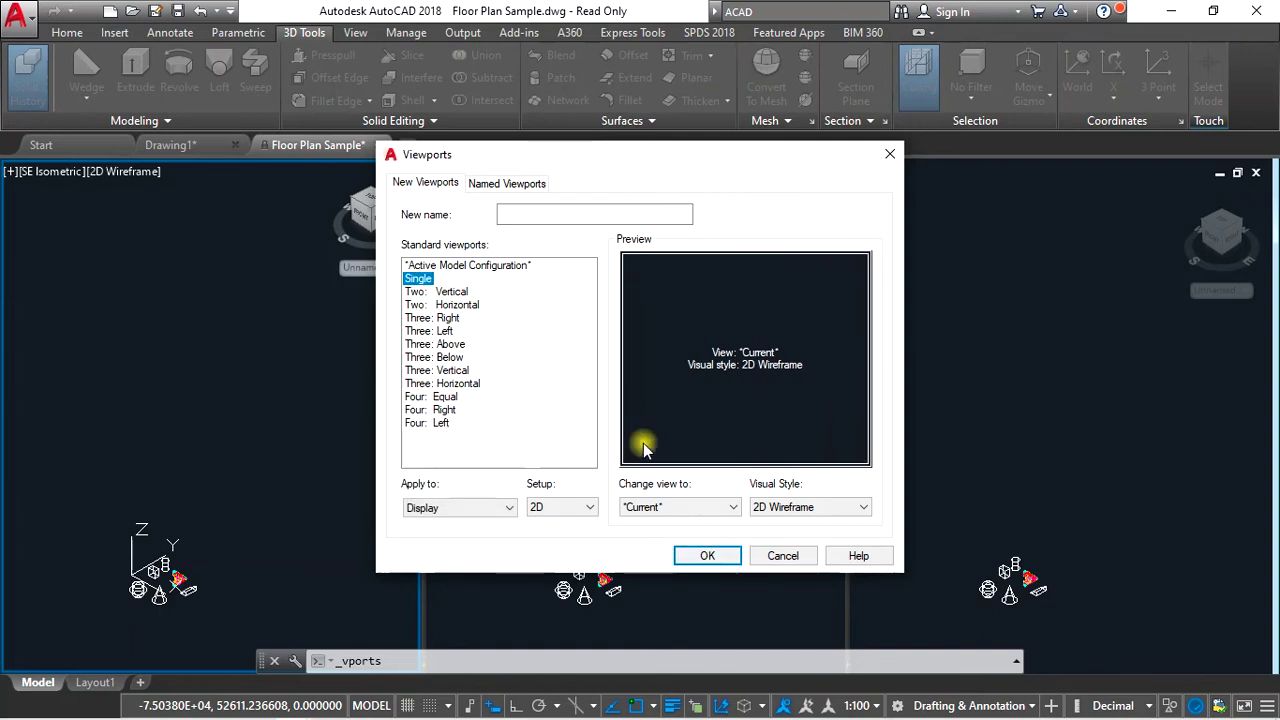
{"action": "left_click", "coordinate": [706, 557]}
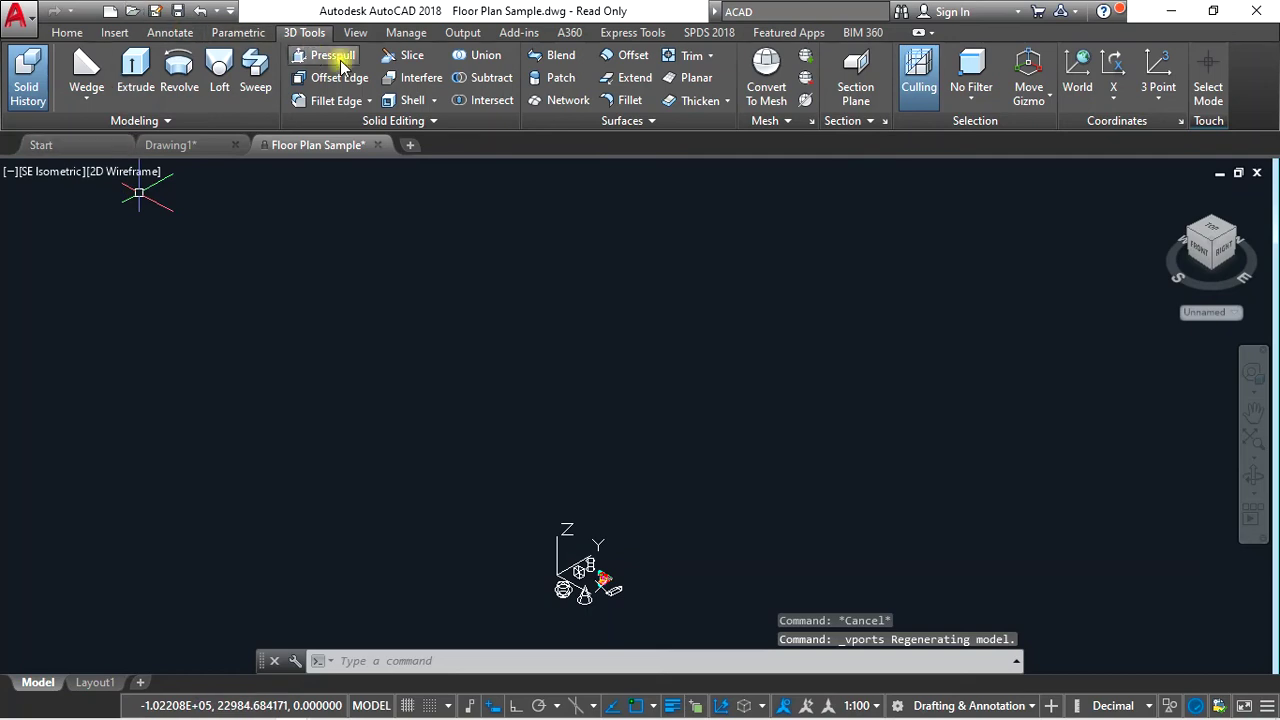
- On the View tab, apply Three: Vertical viewports, then Four: Equal
{"action": "left_click", "coordinate": [357, 33]}
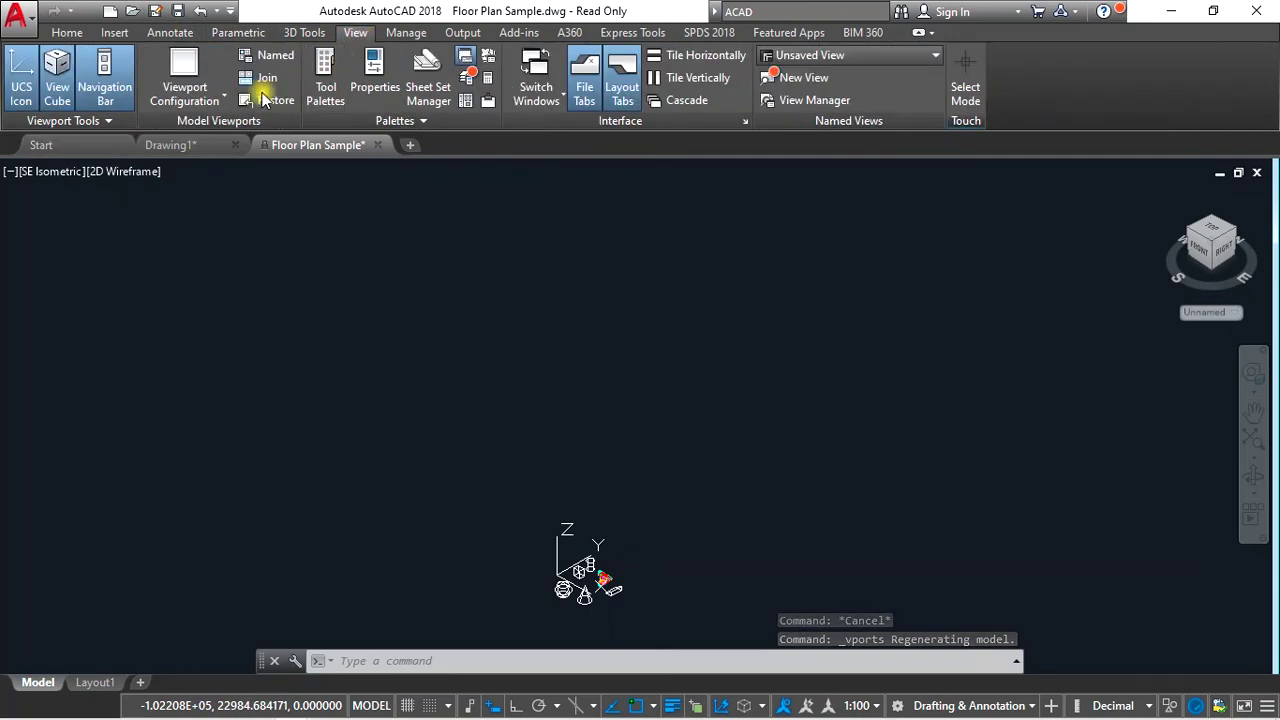
{"action": "left_click", "coordinate": [218, 100]}
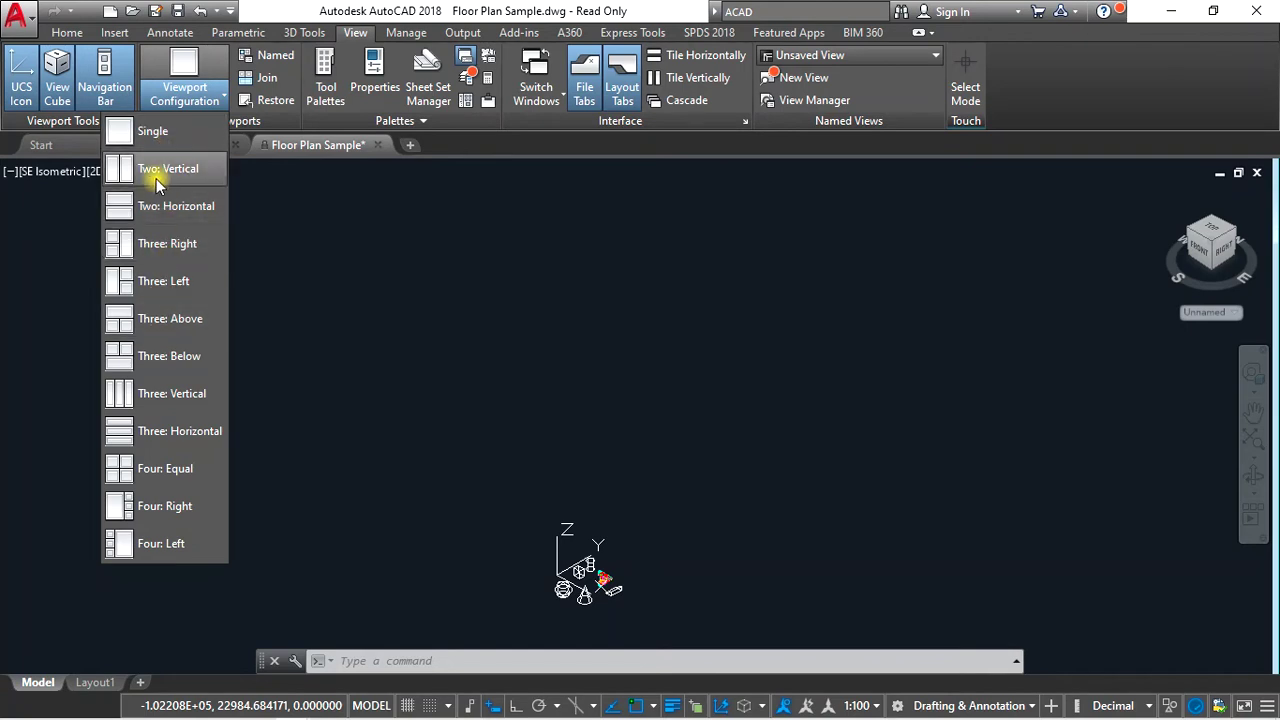
{"action": "left_click", "coordinate": [155, 396]}
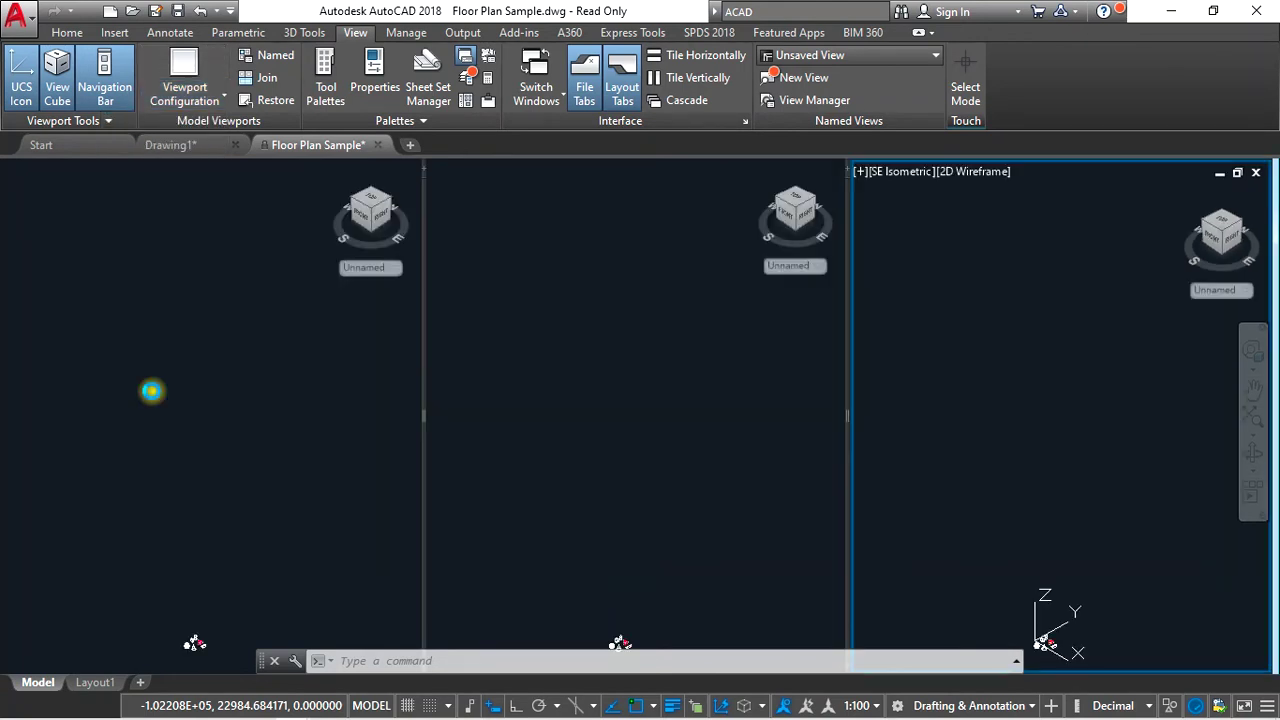
{"action": "left_click", "coordinate": [205, 104]}
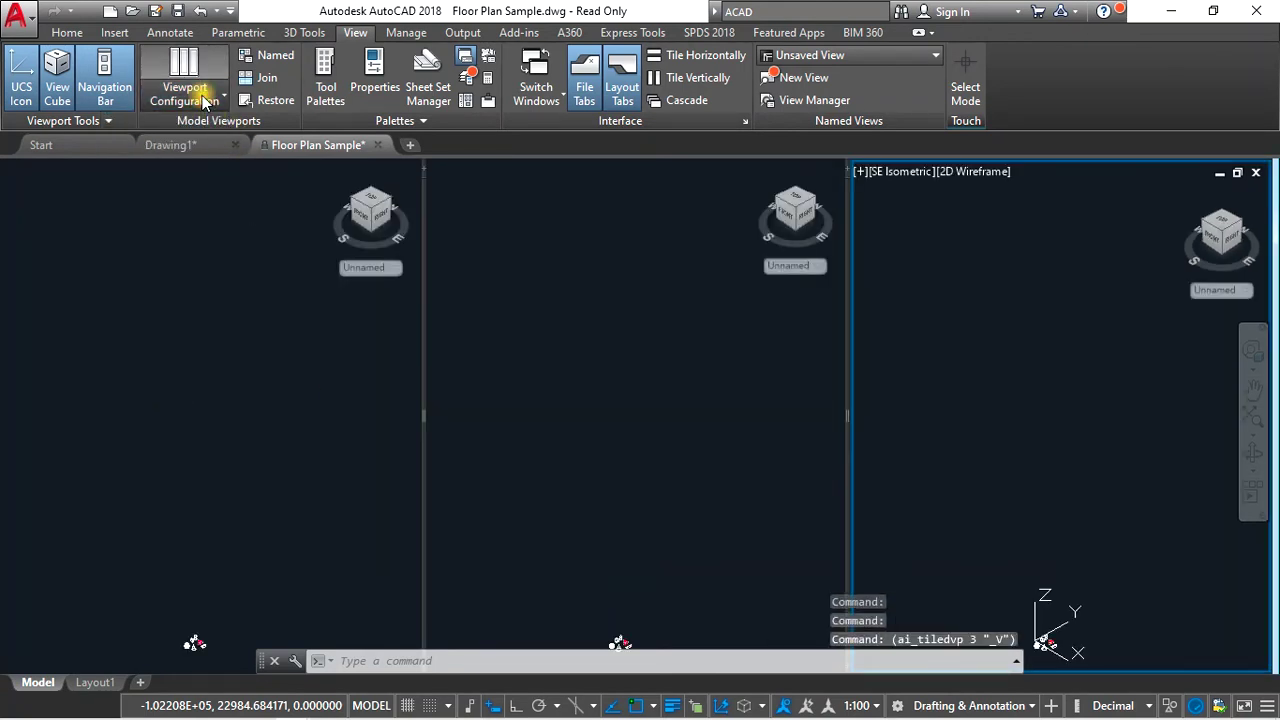
{"action": "left_click", "coordinate": [153, 475]}
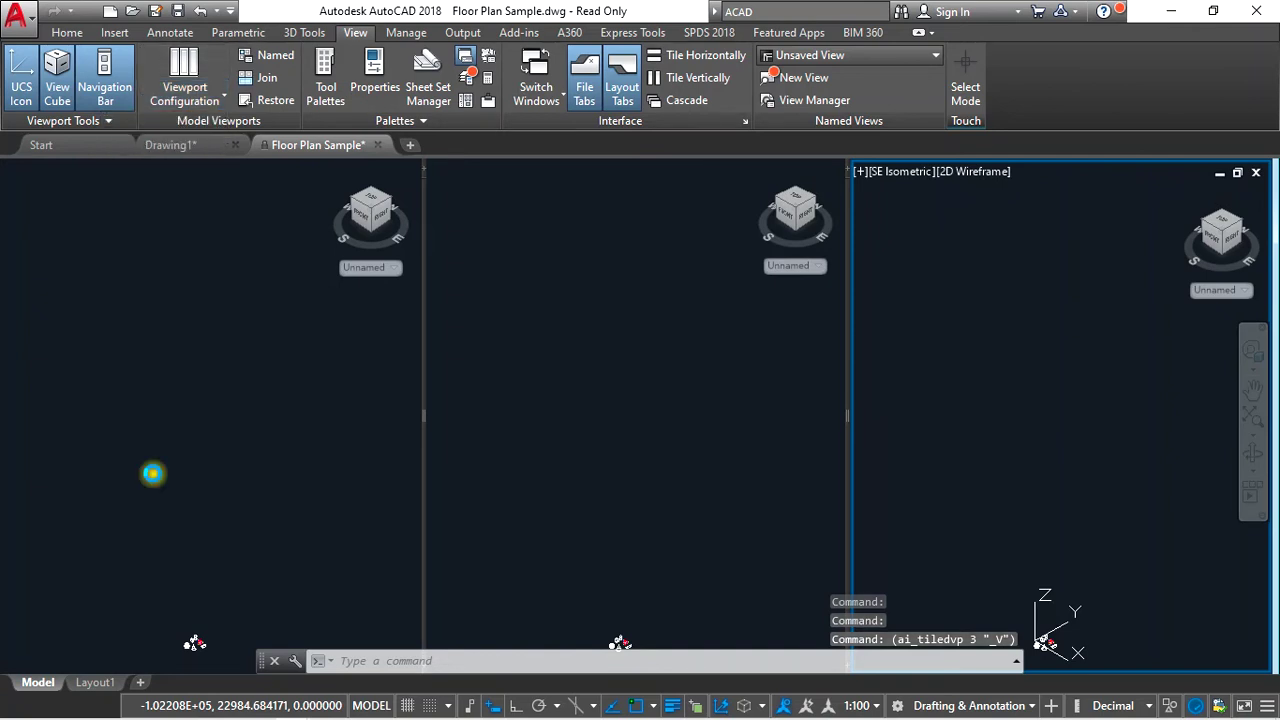
- Activate the viewports in turn and zoom the top-left view out to show all five solids
{"action": "left_click", "coordinate": [872, 300]}
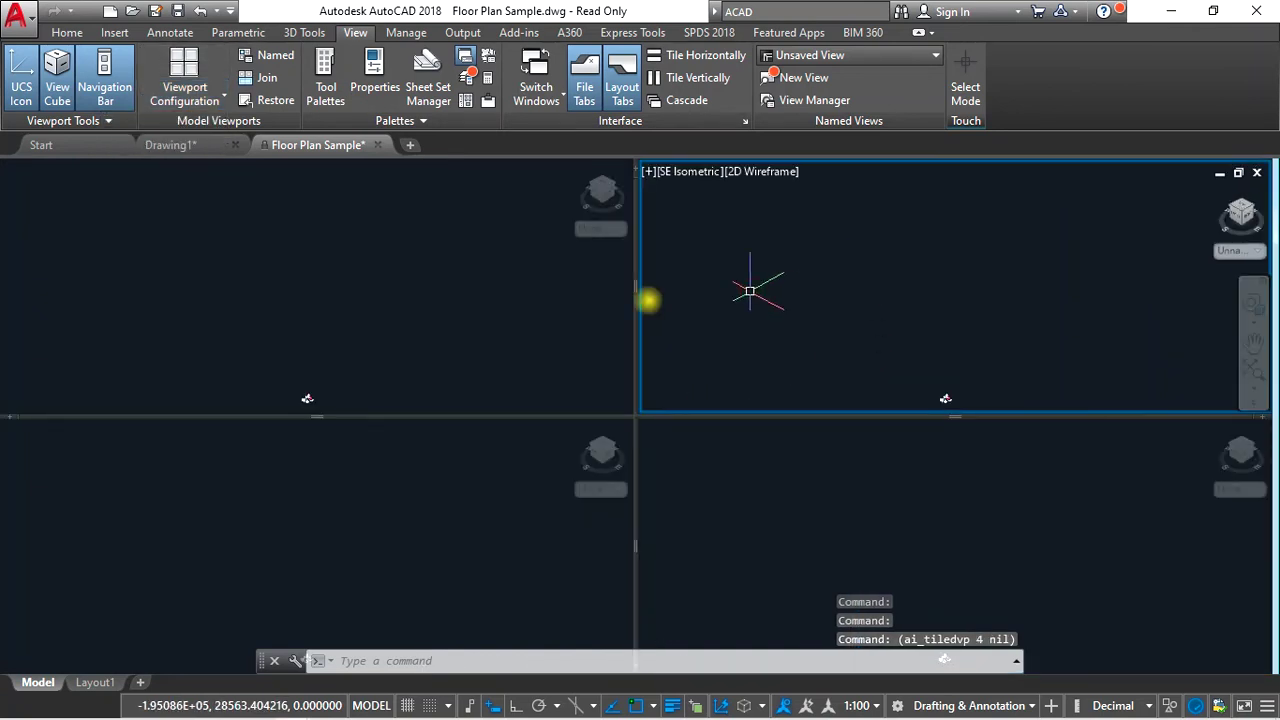
{"action": "left_click", "coordinate": [414, 300]}
{"action": "left_click", "coordinate": [372, 478]}
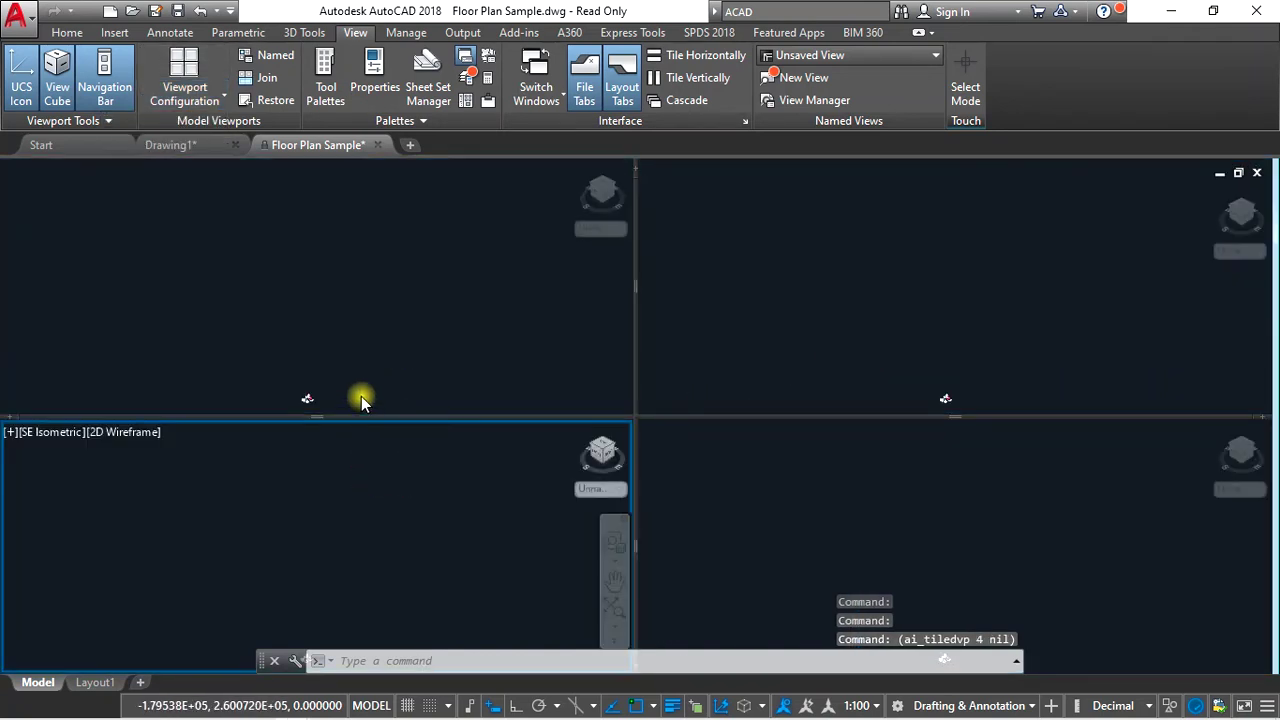
{"action": "left_click", "coordinate": [398, 298]}
{"action": "scroll", "coordinate": [363, 337], "scroll_direction": "down", "scroll_amount": 2}
{"action": "scroll", "coordinate": [363, 337], "scroll_direction": "down", "scroll_amount": 2}
{"action": "scroll", "coordinate": [366, 340], "scroll_direction": "down", "scroll_amount": 2}
{"action": "scroll", "coordinate": [366, 340], "scroll_direction": "down", "scroll_amount": 2}
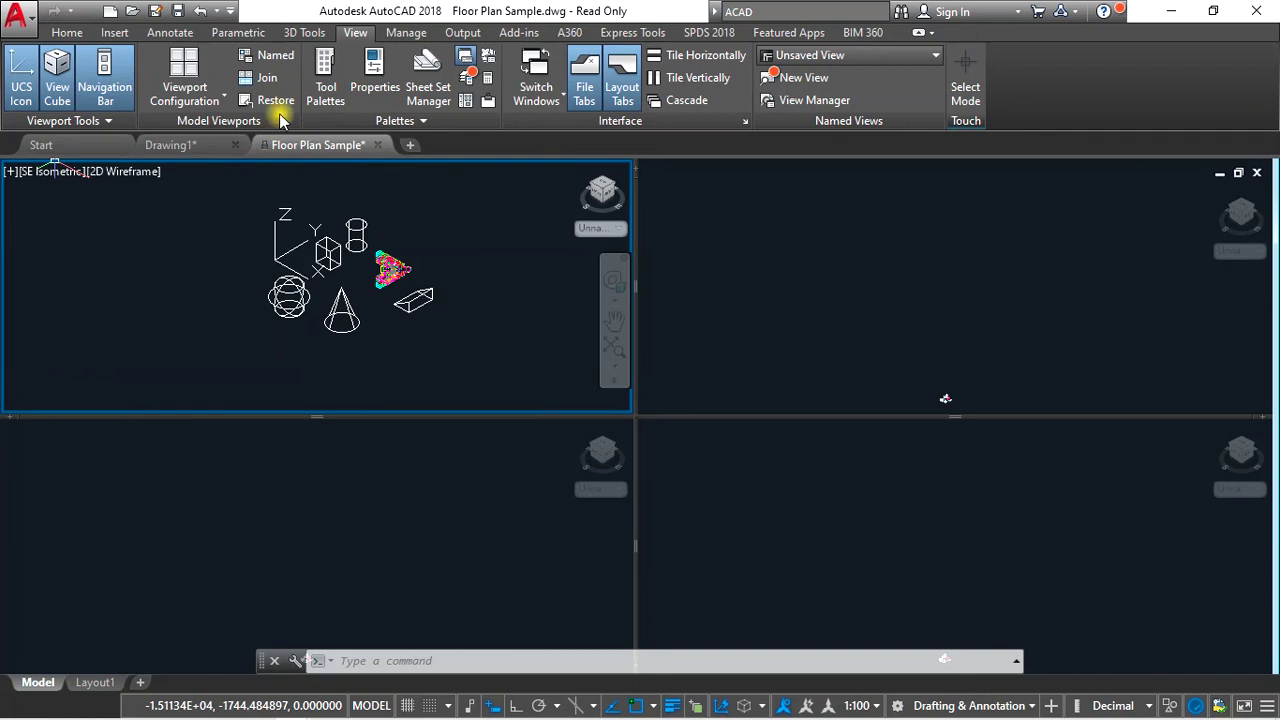
- Return the drawing to a Single viewport layout
{"action": "left_click", "coordinate": [205, 103]}
{"action": "left_click", "coordinate": [114, 126]}
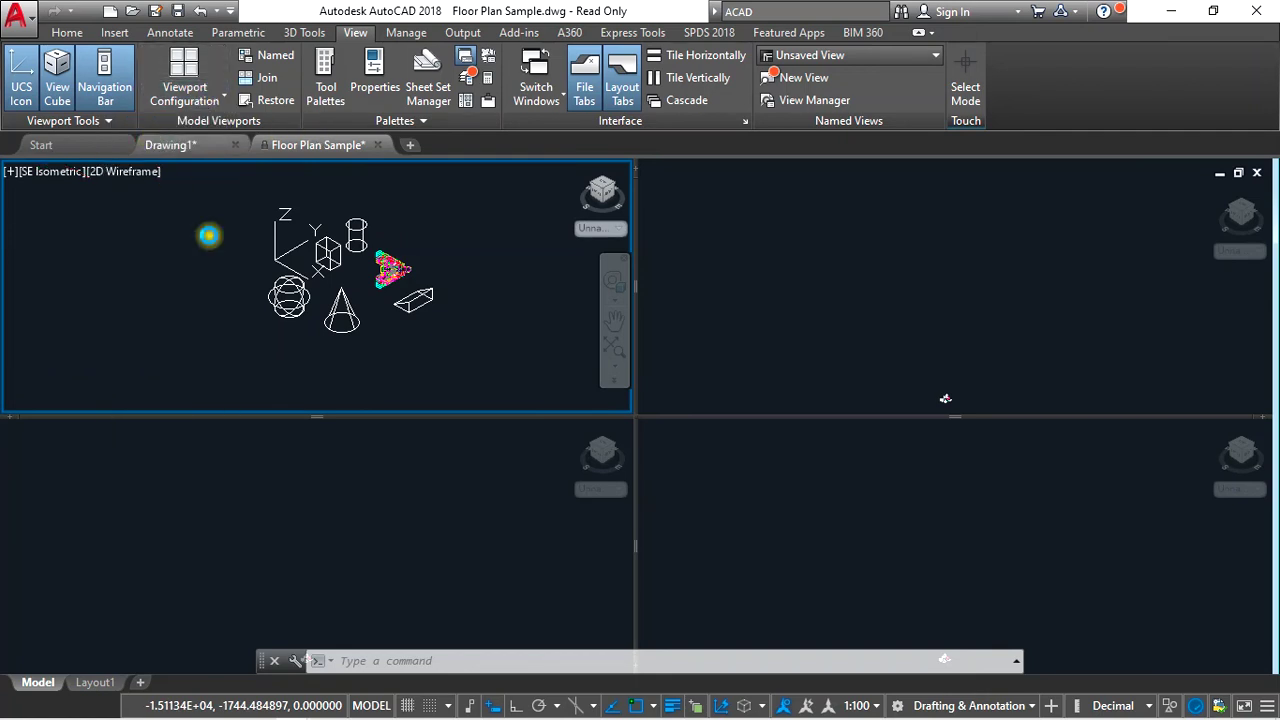
{"action": "left_click", "coordinate": [329, 299]}
- Zoom to frame the five solids and floor plan, then open the 2D Wireframe visual styles menu
{"action": "left_click", "coordinate": [112, 368]}
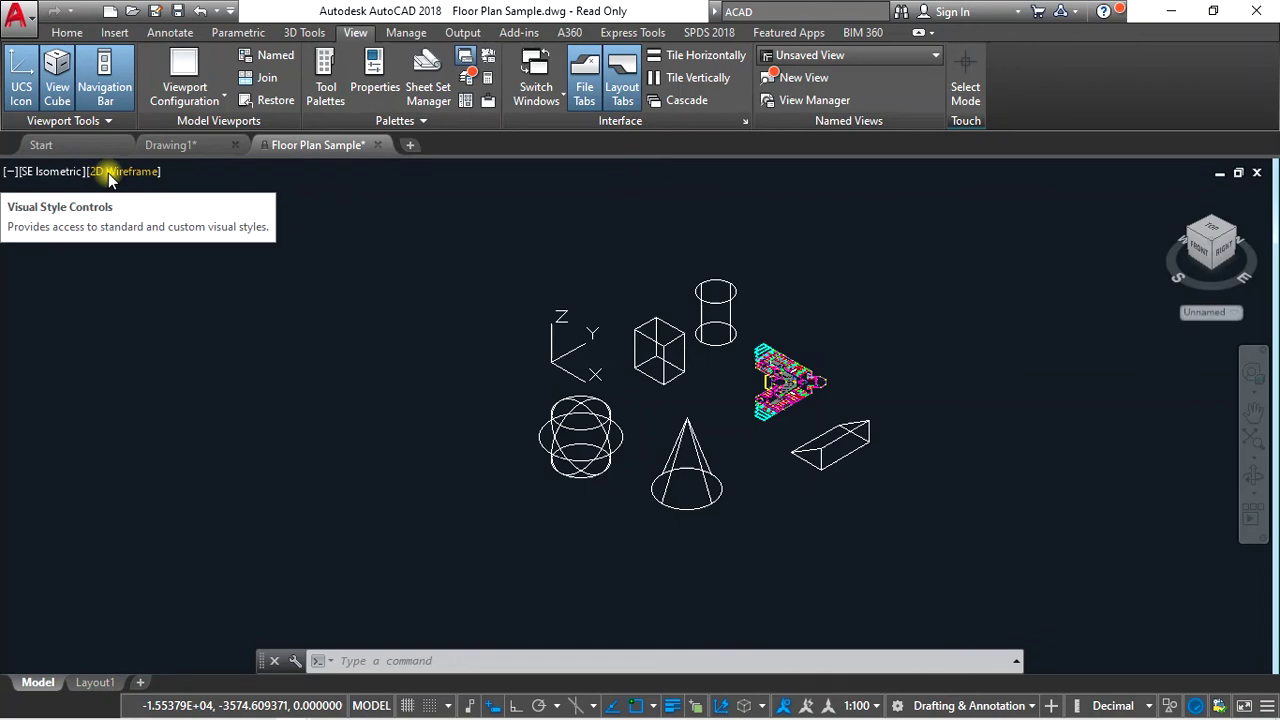
{"action": "scroll", "coordinate": [743, 346], "scroll_direction": "up", "scroll_amount": 3}
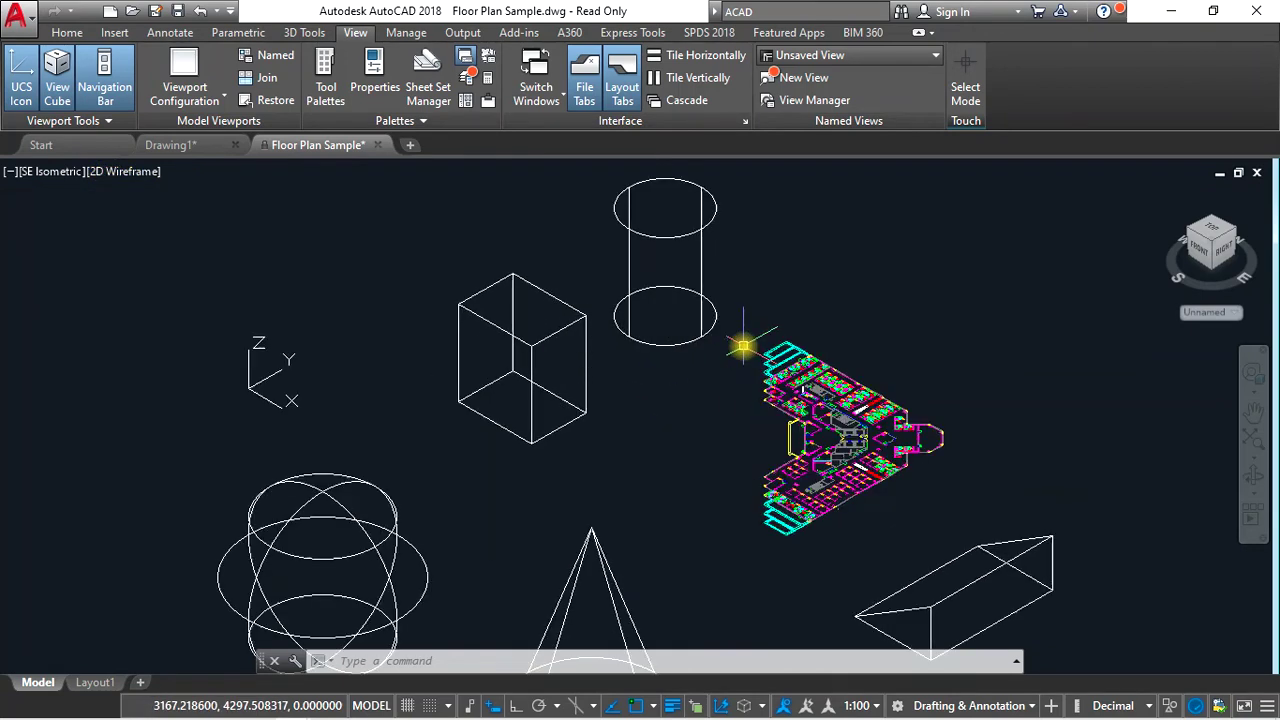
{"action": "scroll", "coordinate": [526, 346], "scroll_direction": "down", "scroll_amount": 2}
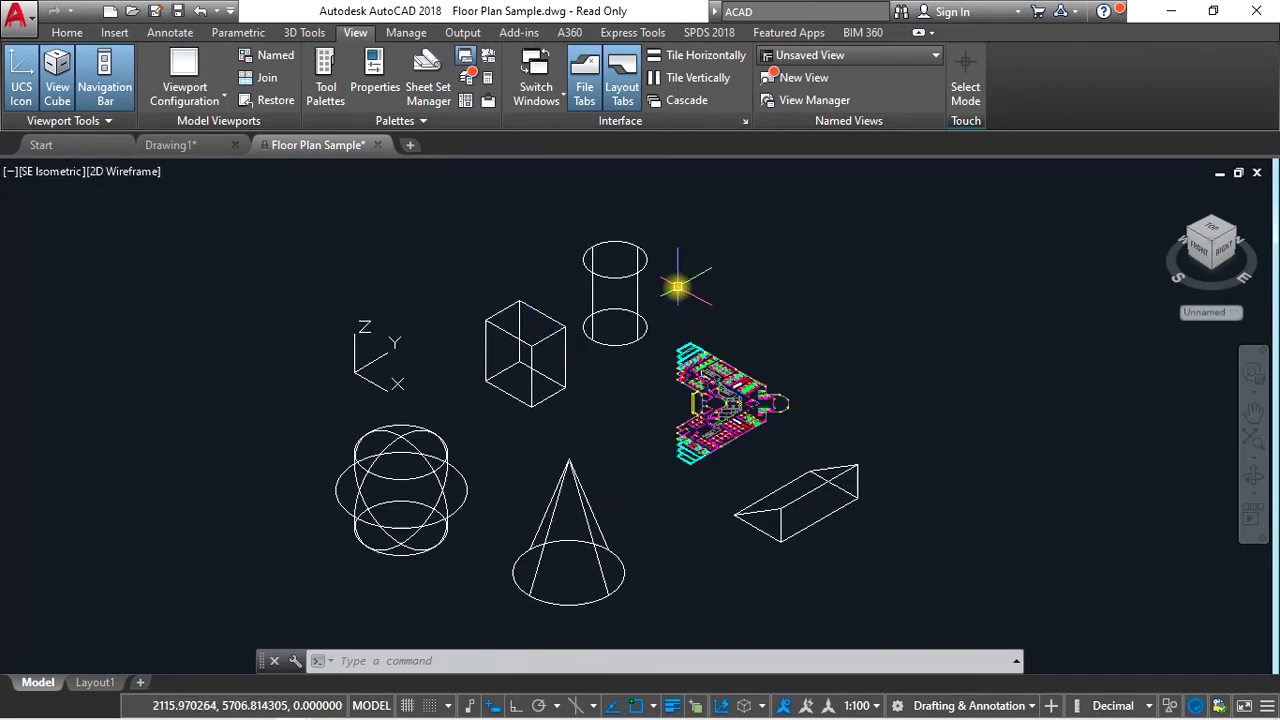
{"action": "scroll", "coordinate": [677, 288], "scroll_direction": "up", "scroll_amount": 2}
{"action": "scroll", "coordinate": [637, 268], "scroll_direction": "down", "scroll_amount": 2}
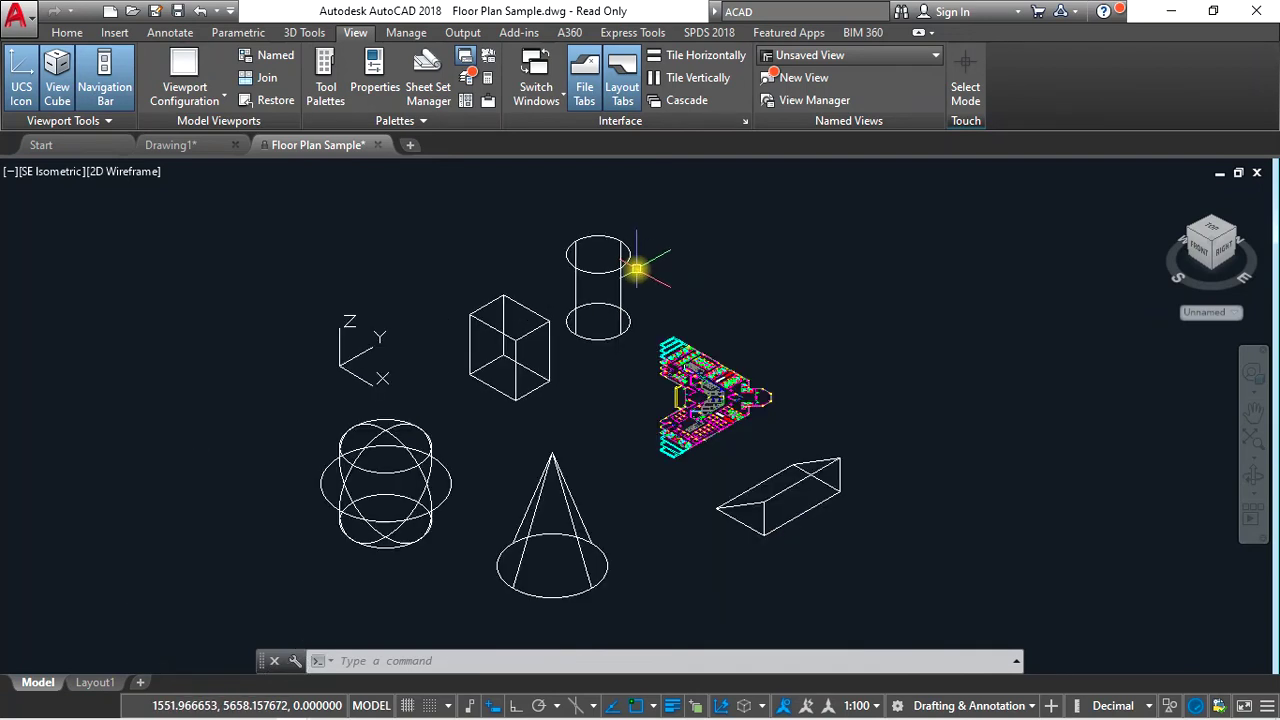
{"action": "left_click", "coordinate": [109, 172]}
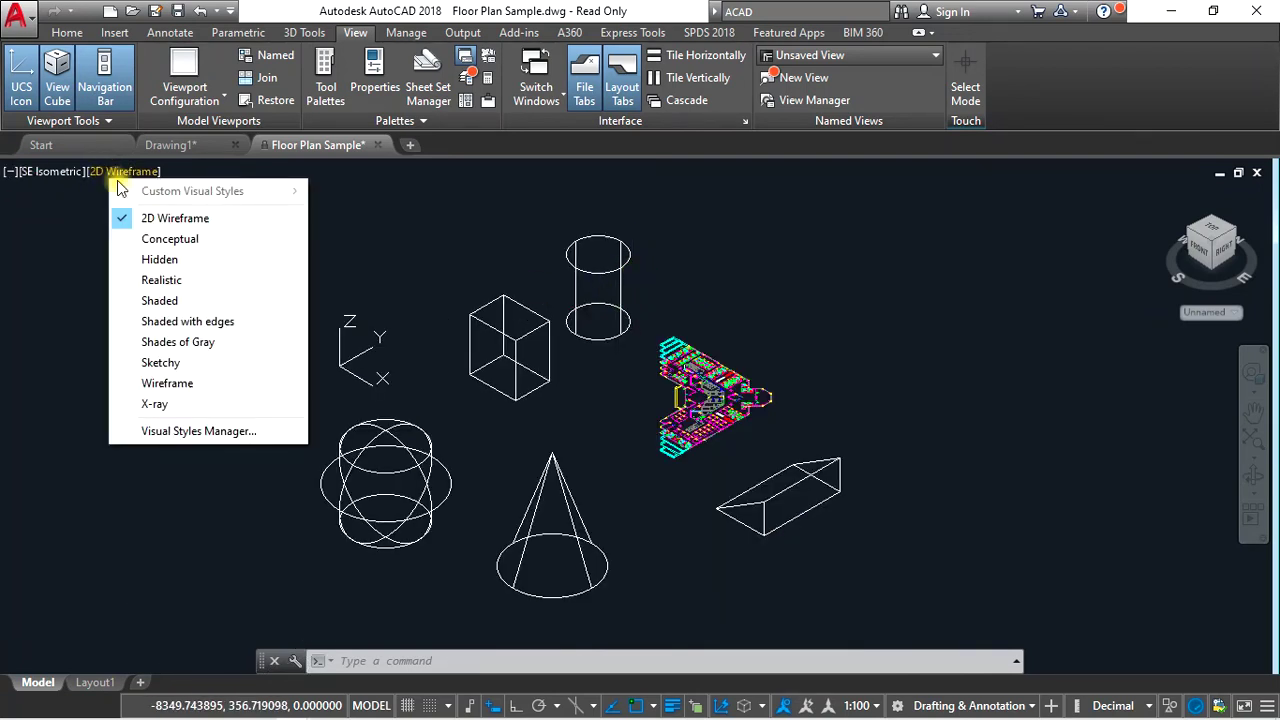
- Try the Conceptual and Hidden visual styles on the solids
{"action": "left_click", "coordinate": [222, 239]}
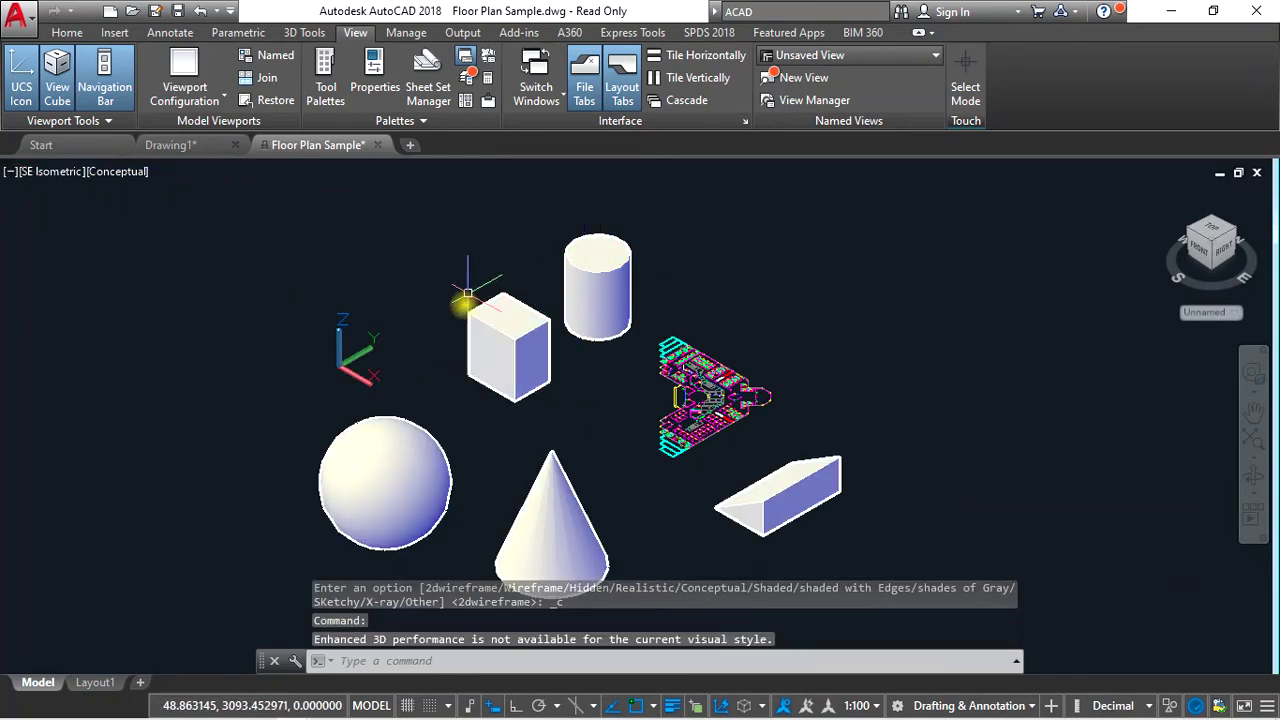
{"action": "left_click", "coordinate": [520, 343]}
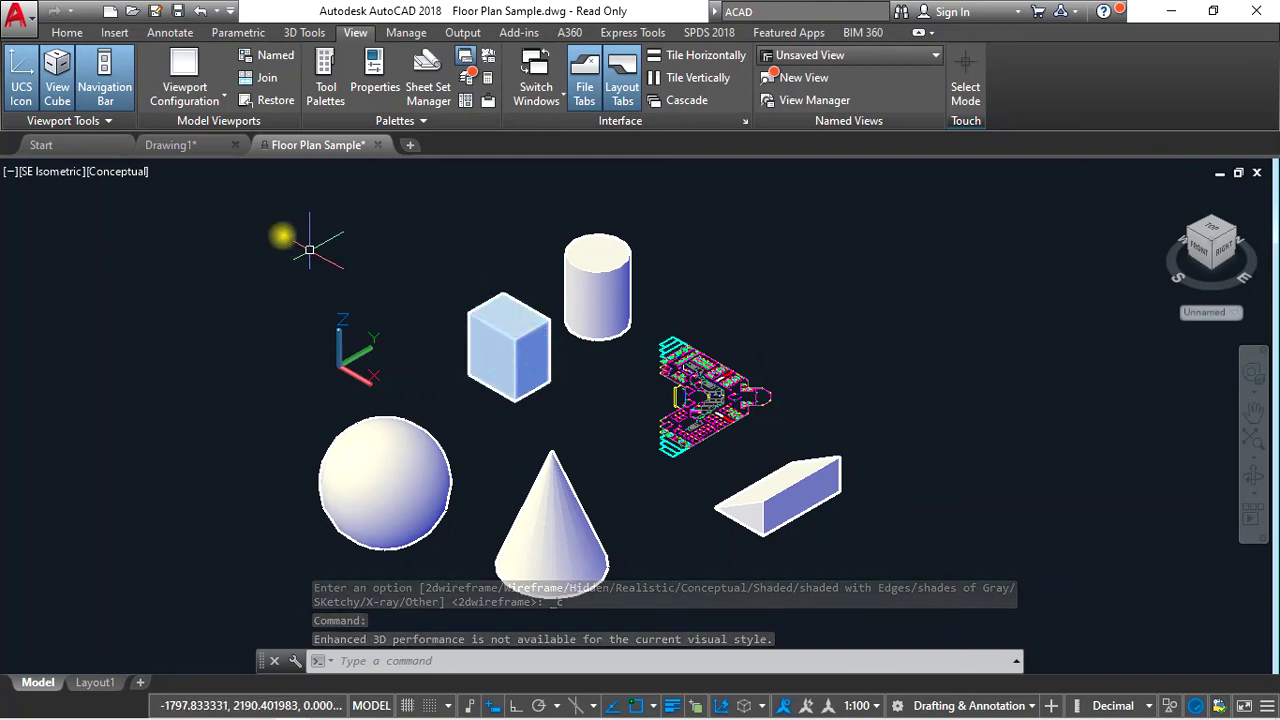
{"action": "left_click", "coordinate": [117, 171]}
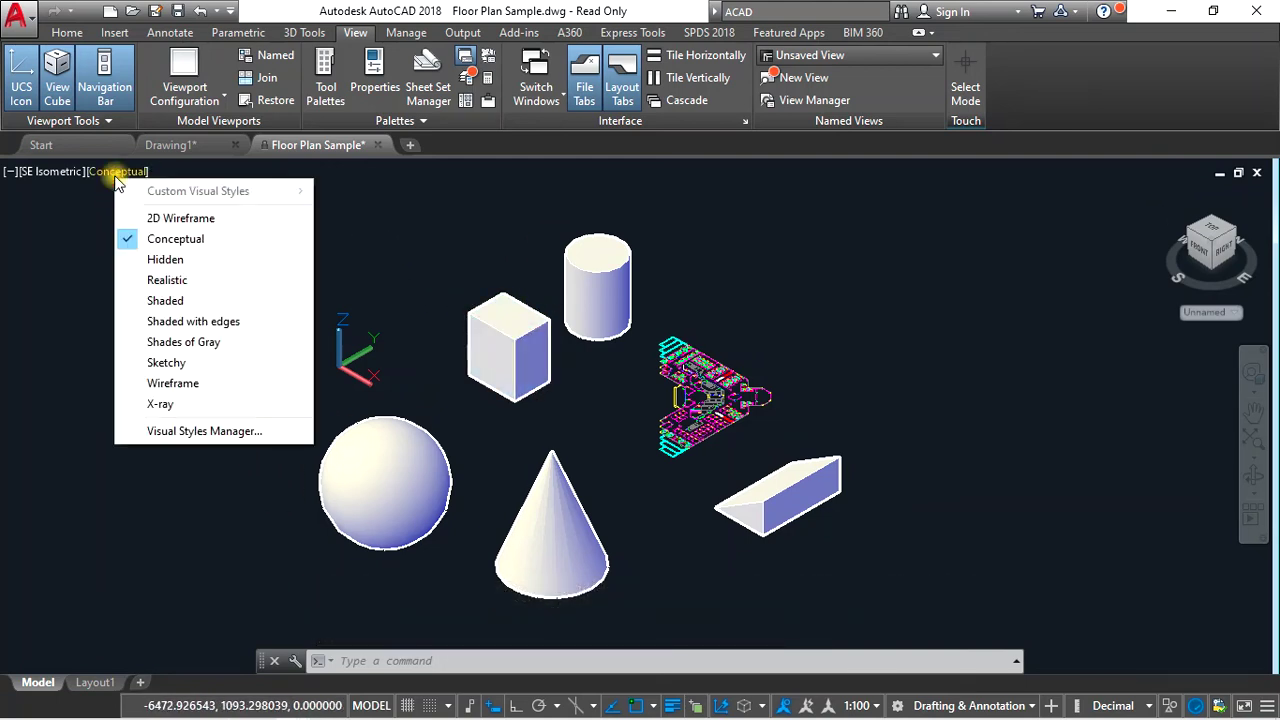
{"action": "left_click", "coordinate": [165, 259]}
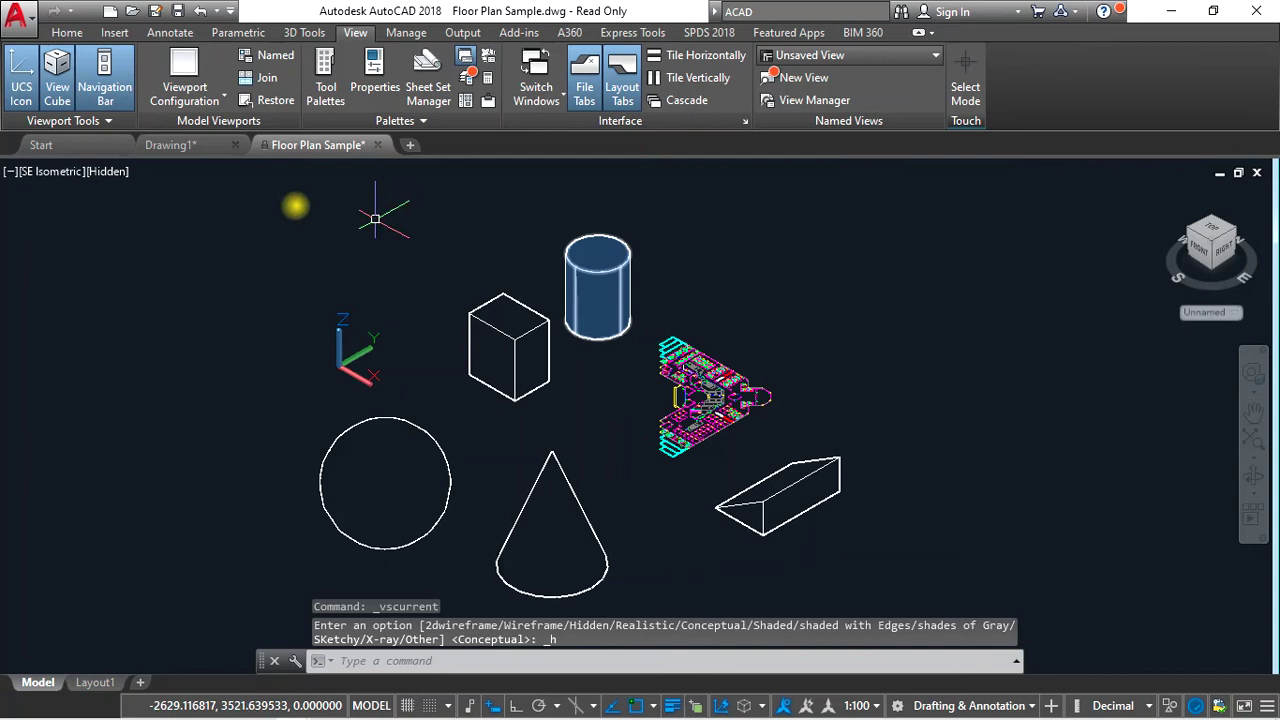
- Compare Realistic and Shaded, then settle on the Shades of Gray visual style
{"action": "left_click", "coordinate": [106, 175]}
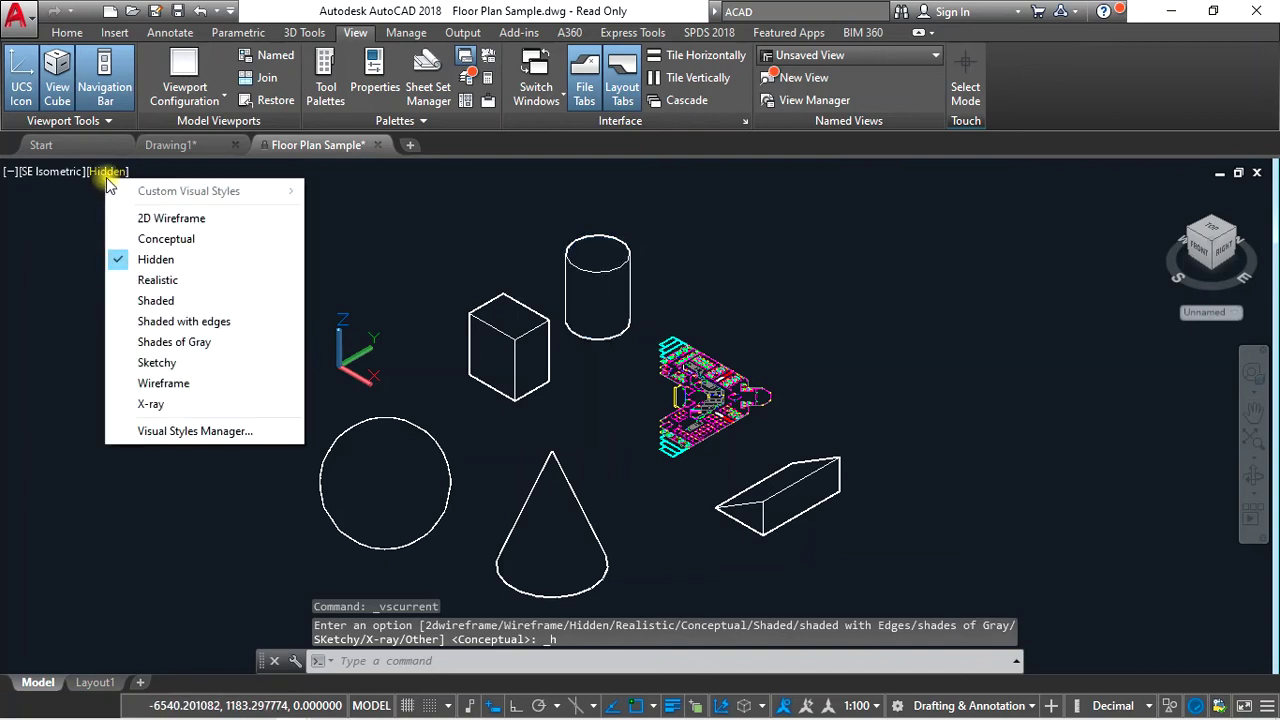
{"action": "left_click", "coordinate": [175, 277]}
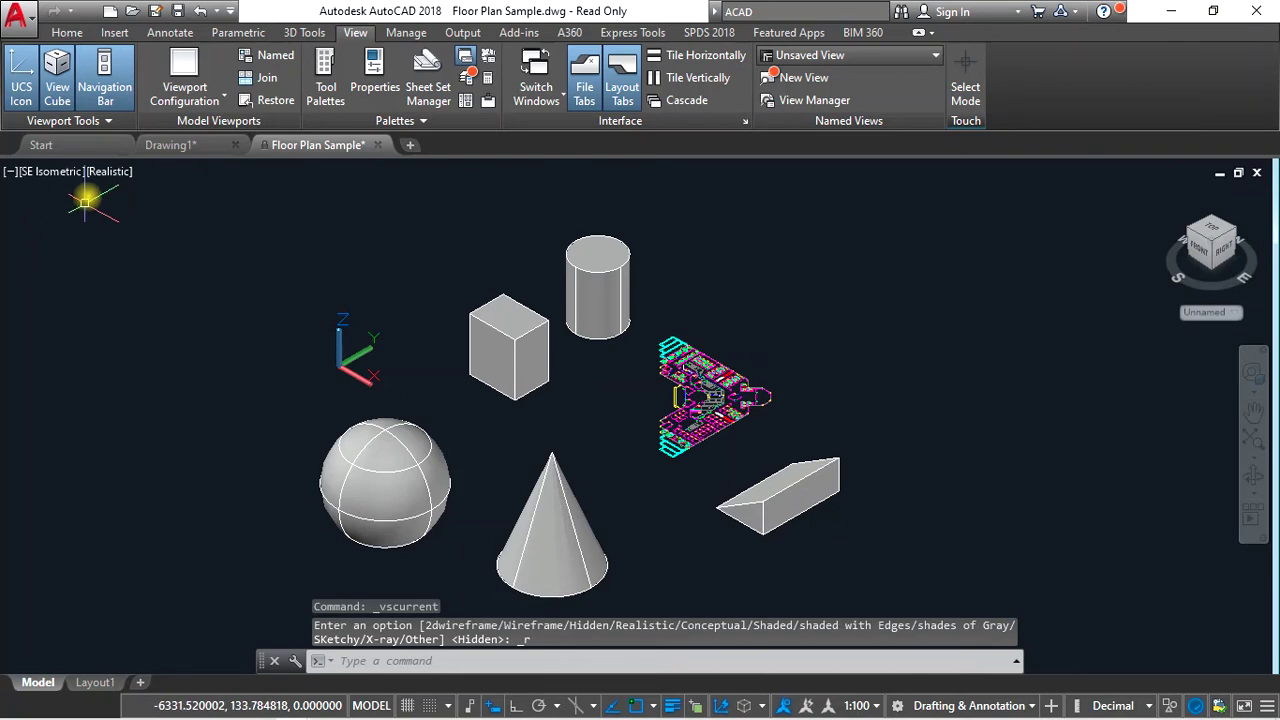
{"action": "left_click", "coordinate": [104, 172]}
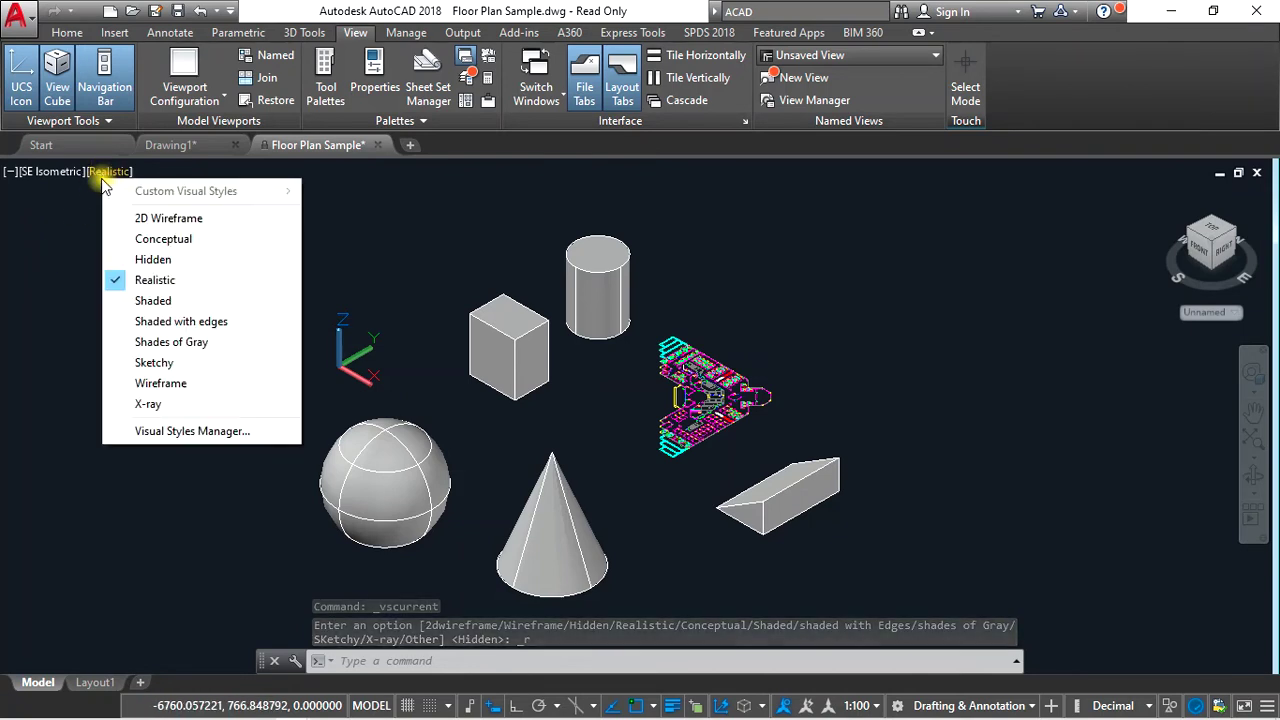
{"action": "left_click", "coordinate": [153, 301]}
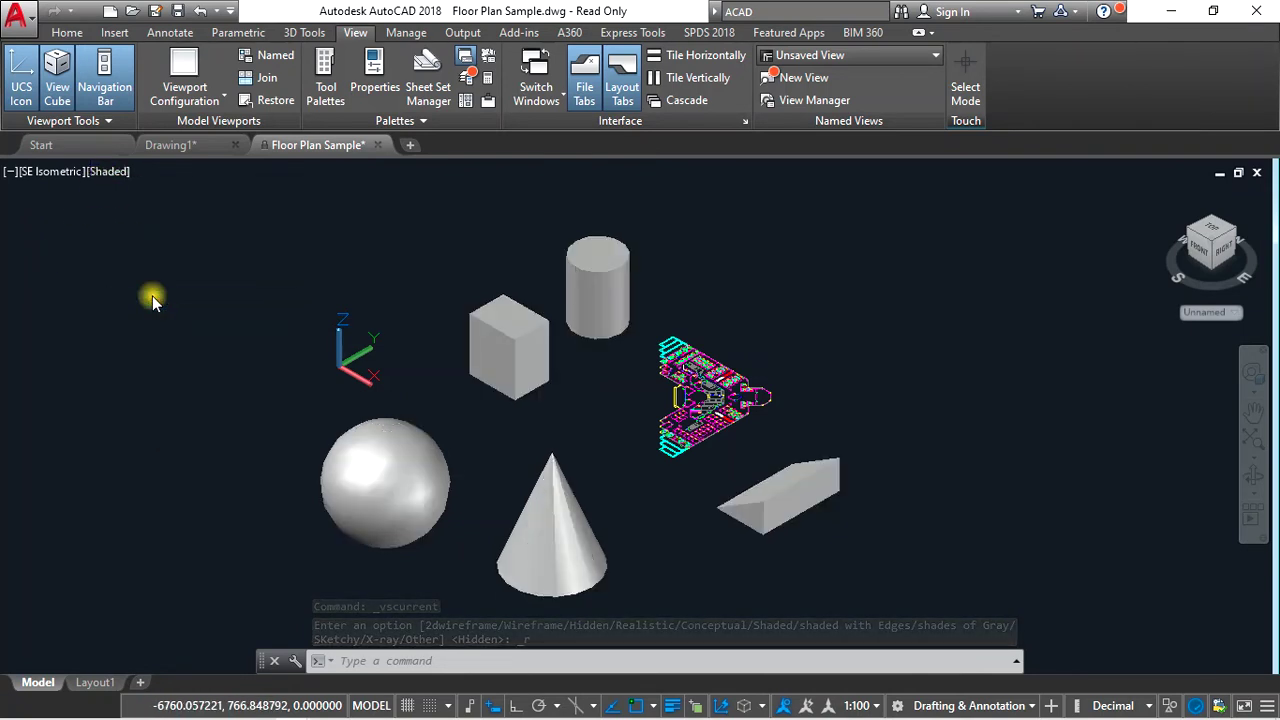
{"action": "left_click", "coordinate": [107, 172]}
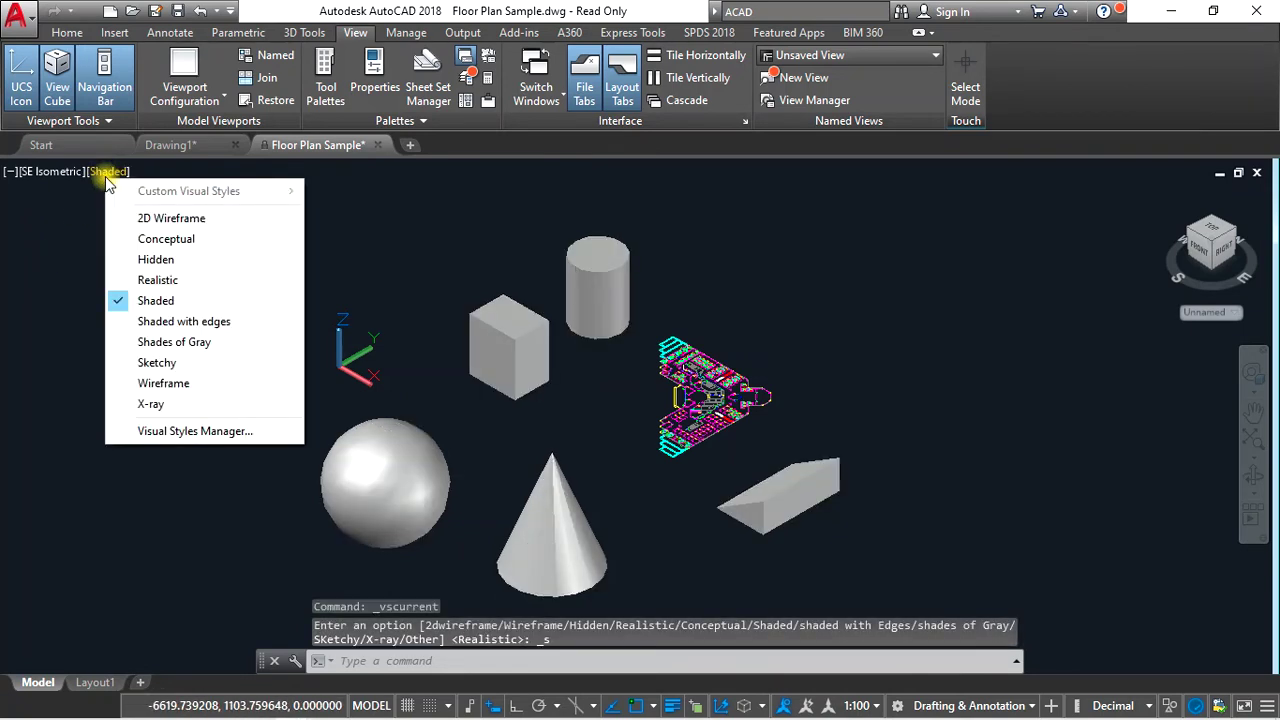
{"action": "left_click", "coordinate": [165, 342]}
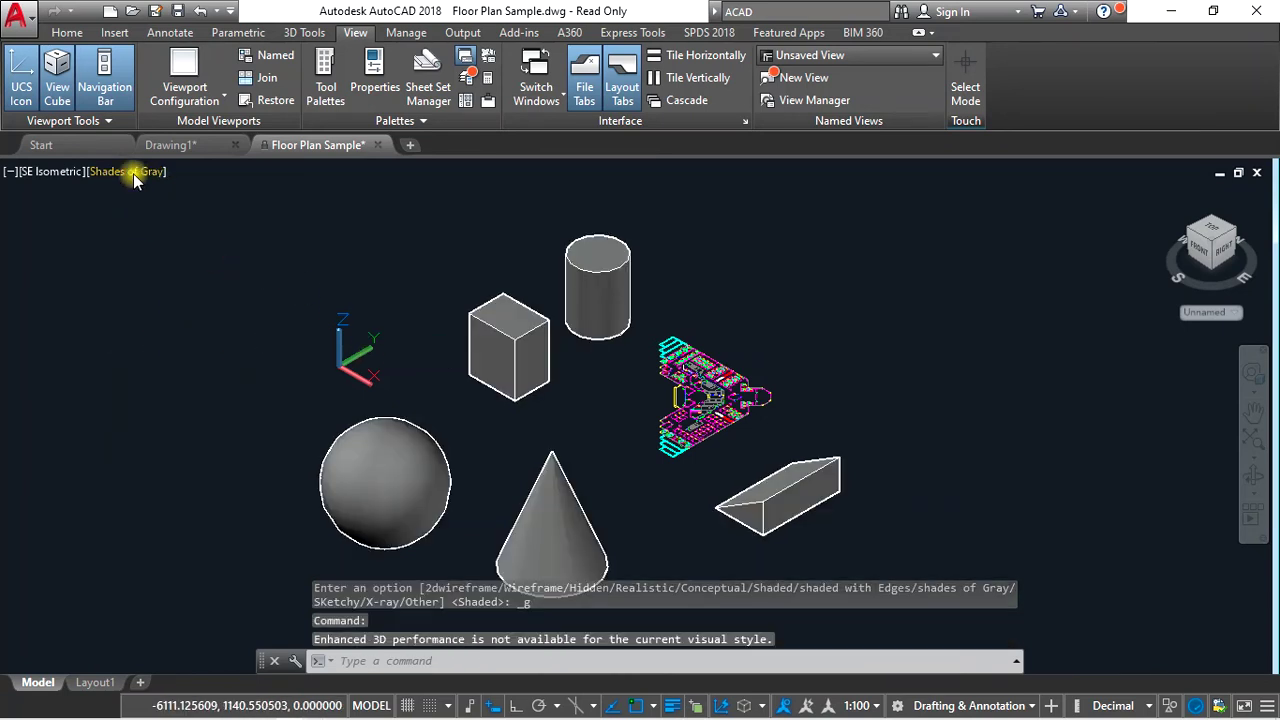
{"action": "left_click", "coordinate": [45, 174]}
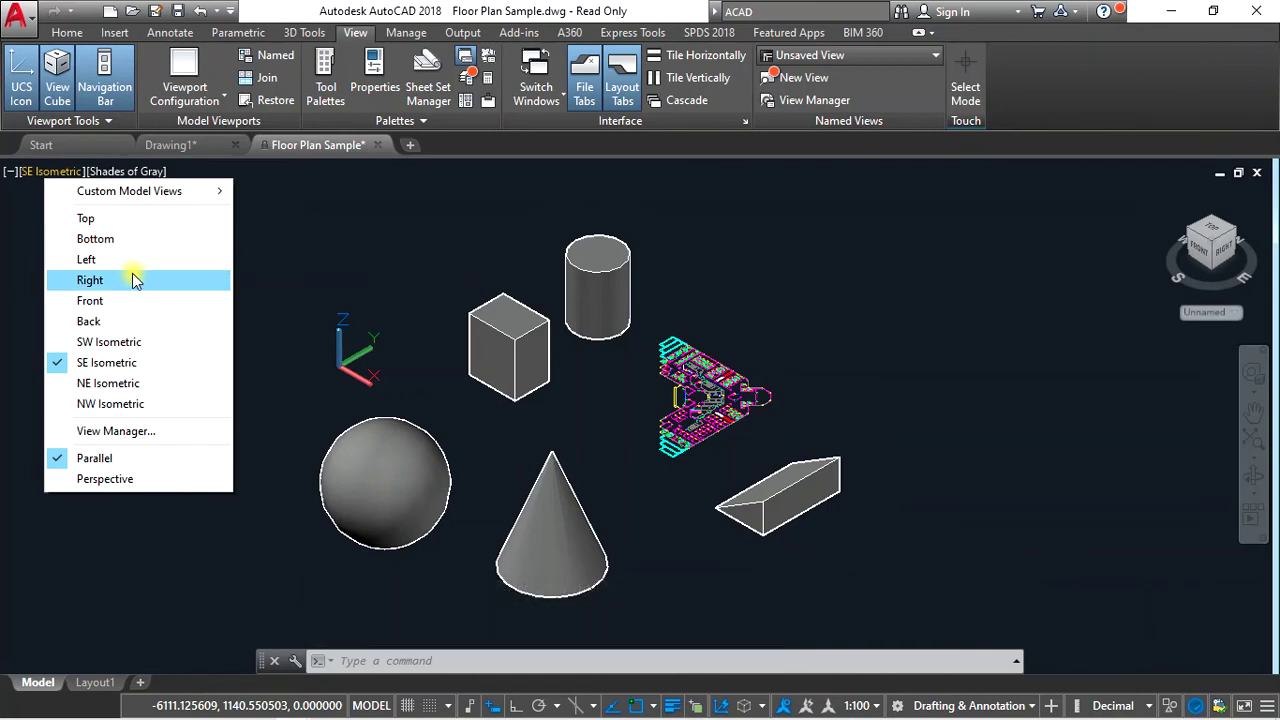
- Switch the model view to Top, then Bottom, then Front
{"action": "left_click", "coordinate": [95, 218]}
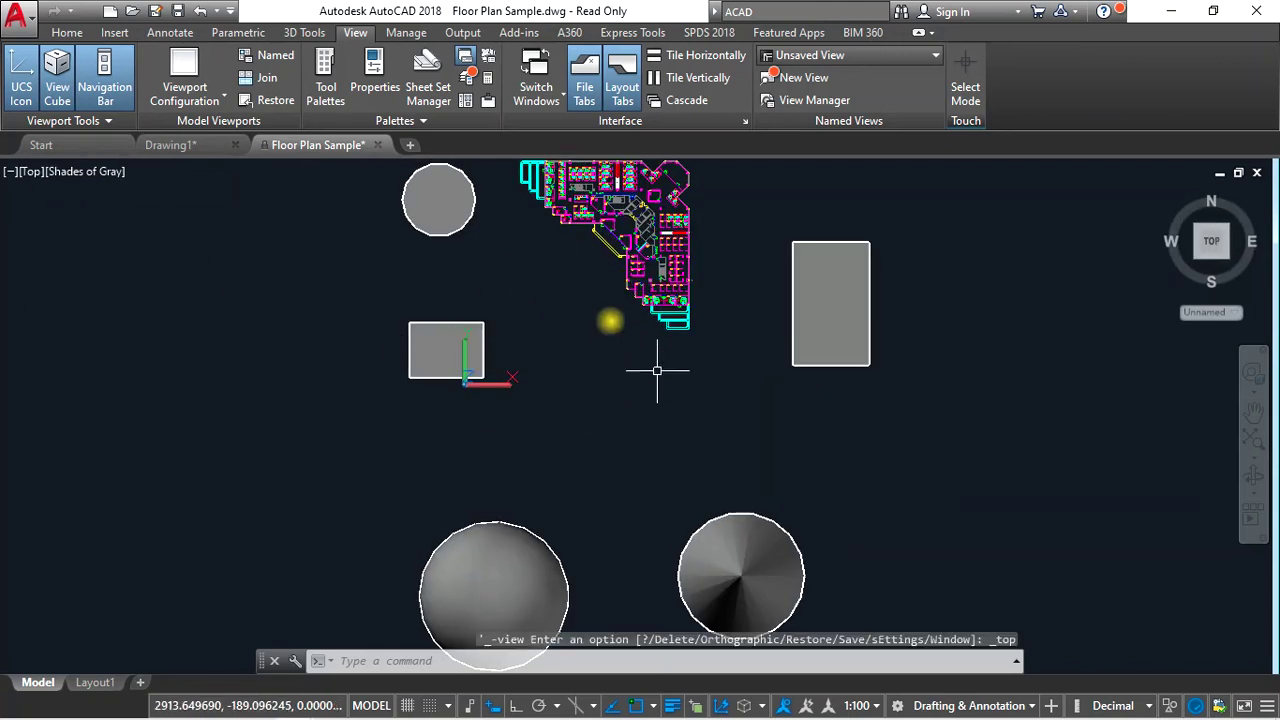
{"action": "left_click", "coordinate": [33, 172]}
{"action": "left_click", "coordinate": [82, 238]}
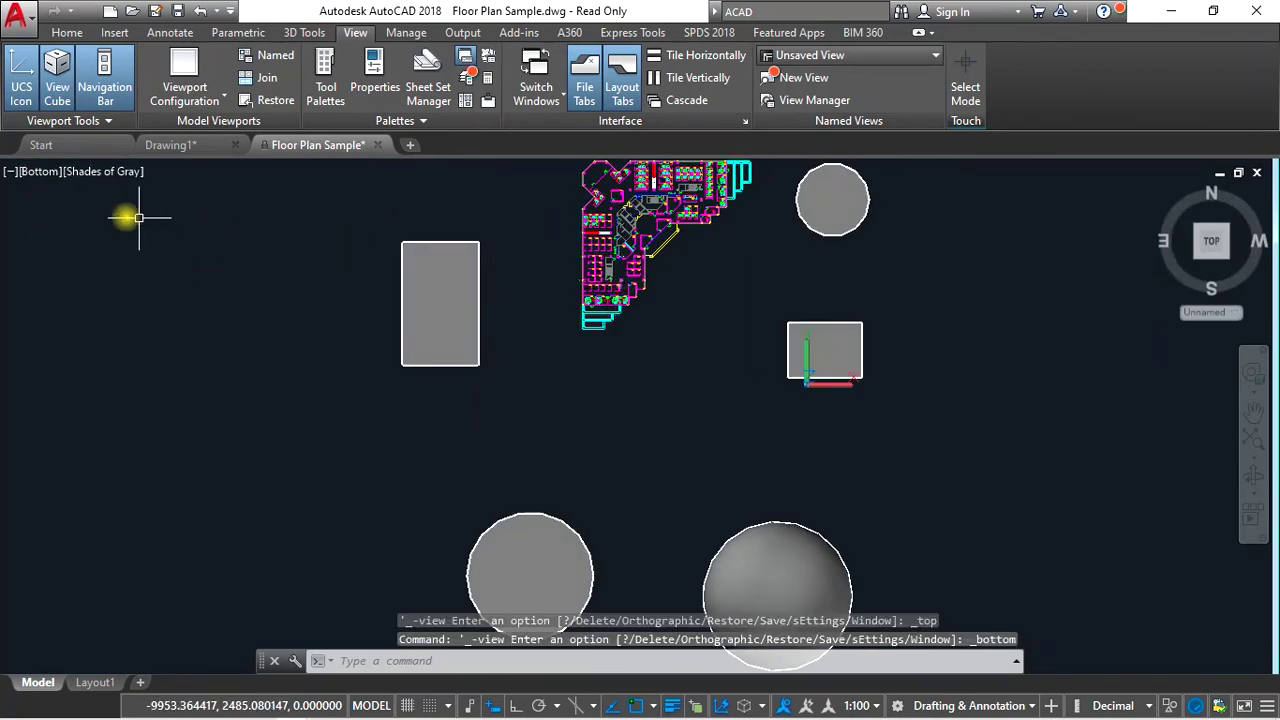
{"action": "left_click", "coordinate": [40, 172]}
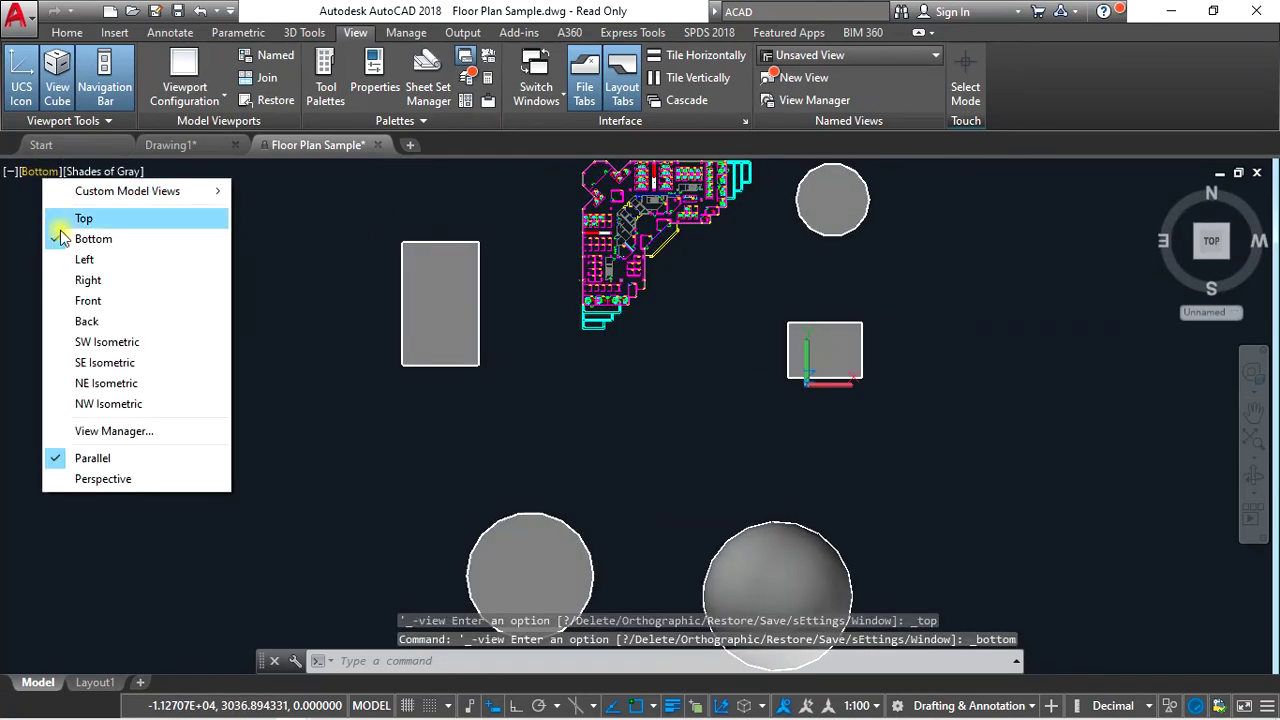
{"action": "left_click", "coordinate": [97, 303]}
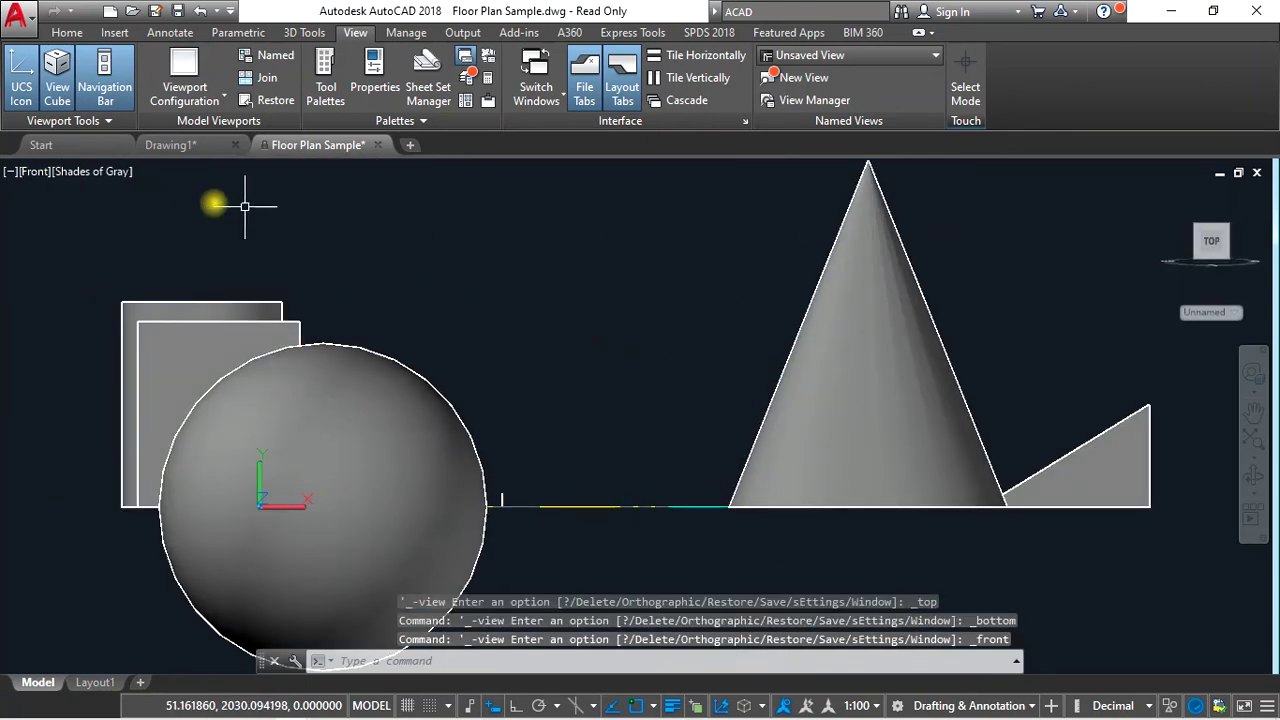
- Step through SW, SE and NE Isometric, then turn to the back underside via the ViewCube
{"action": "left_click", "coordinate": [38, 173]}
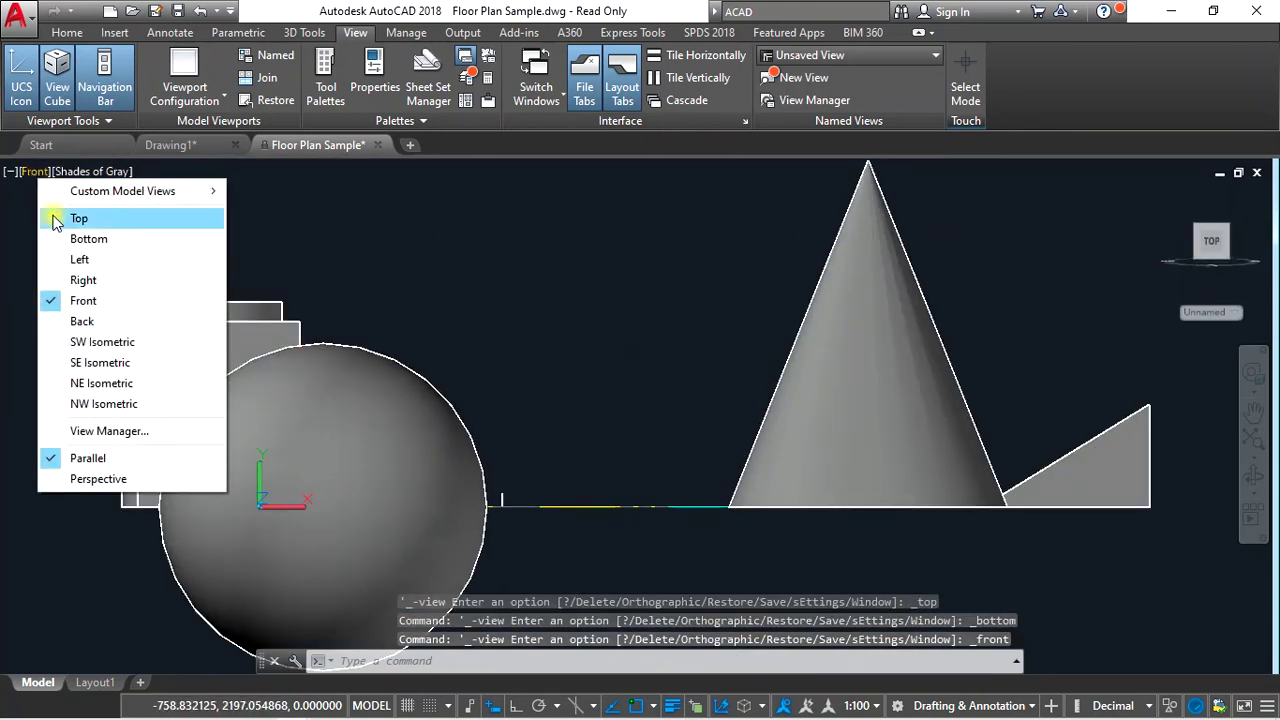
{"action": "left_click", "coordinate": [97, 343]}
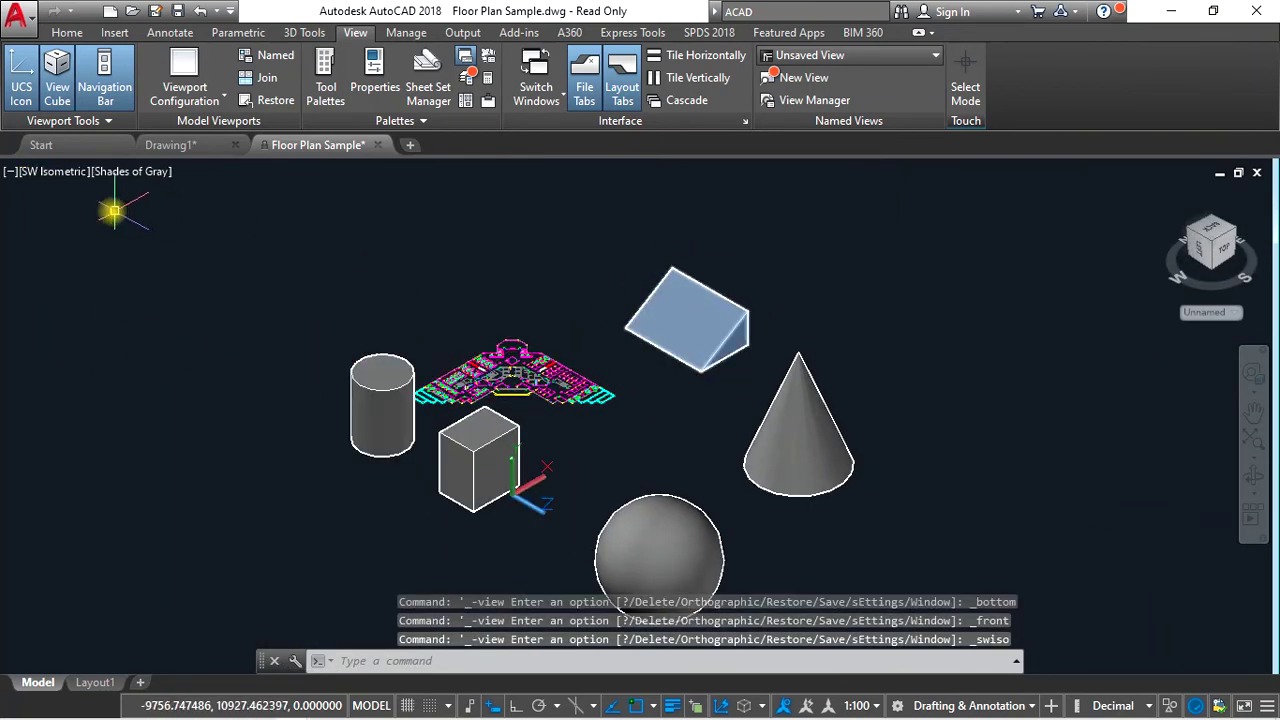
{"action": "left_click", "coordinate": [46, 180]}
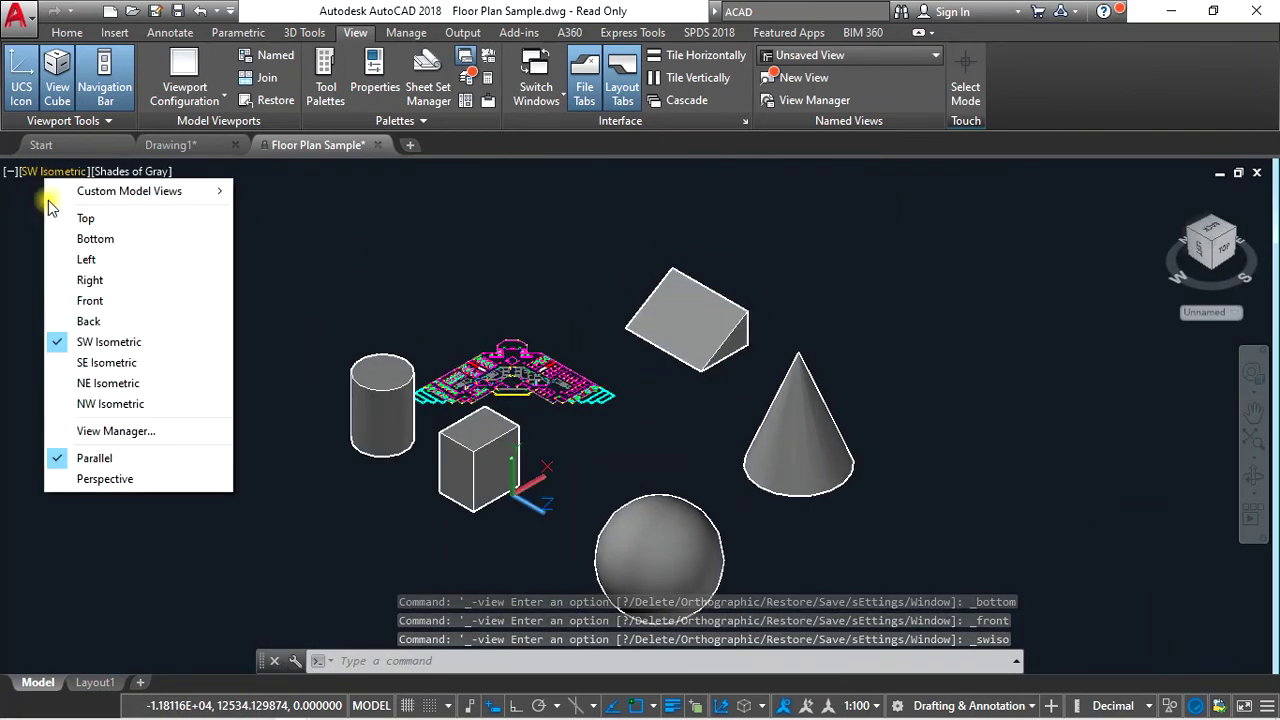
{"action": "left_click", "coordinate": [111, 359]}
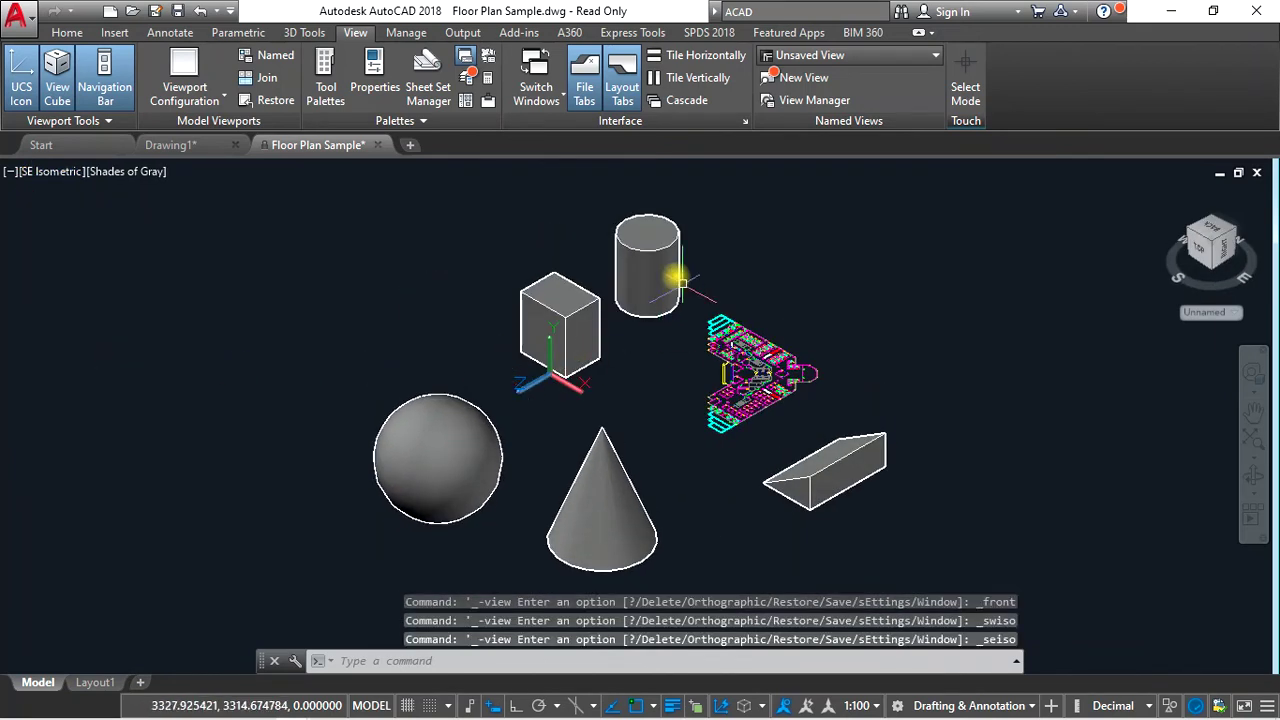
{"action": "left_click", "coordinate": [49, 180]}
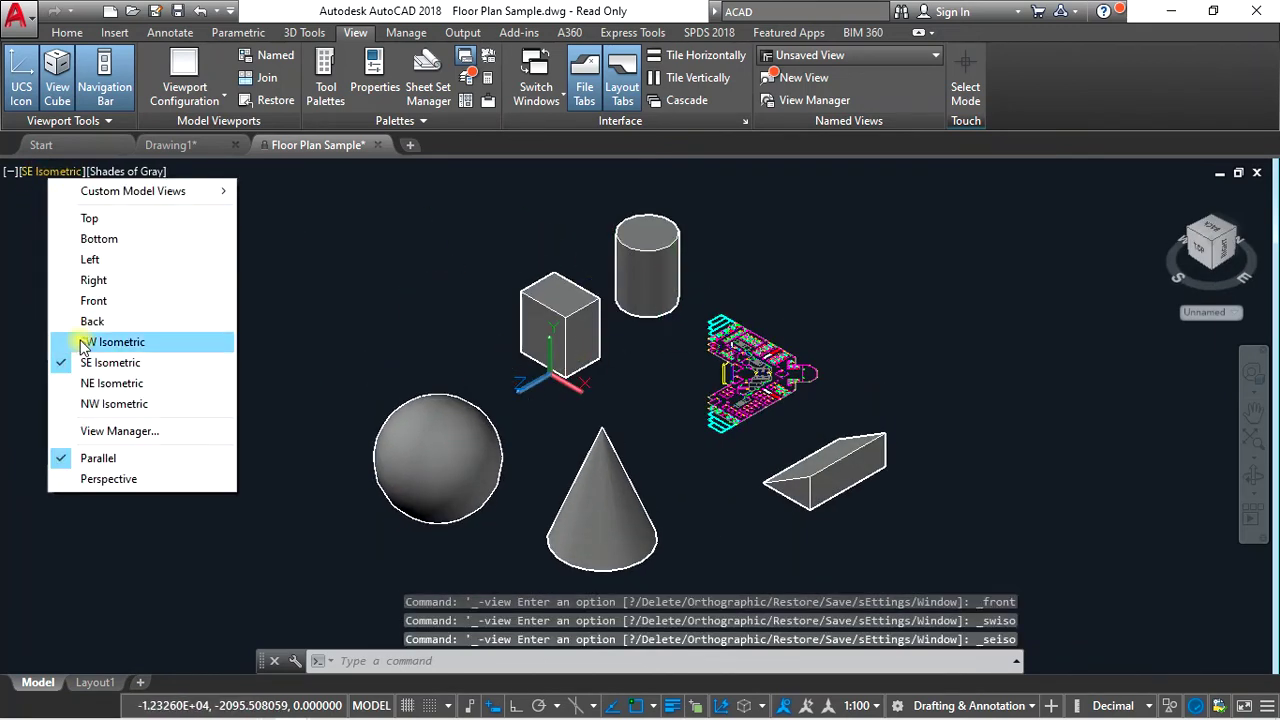
{"action": "left_click", "coordinate": [97, 381]}
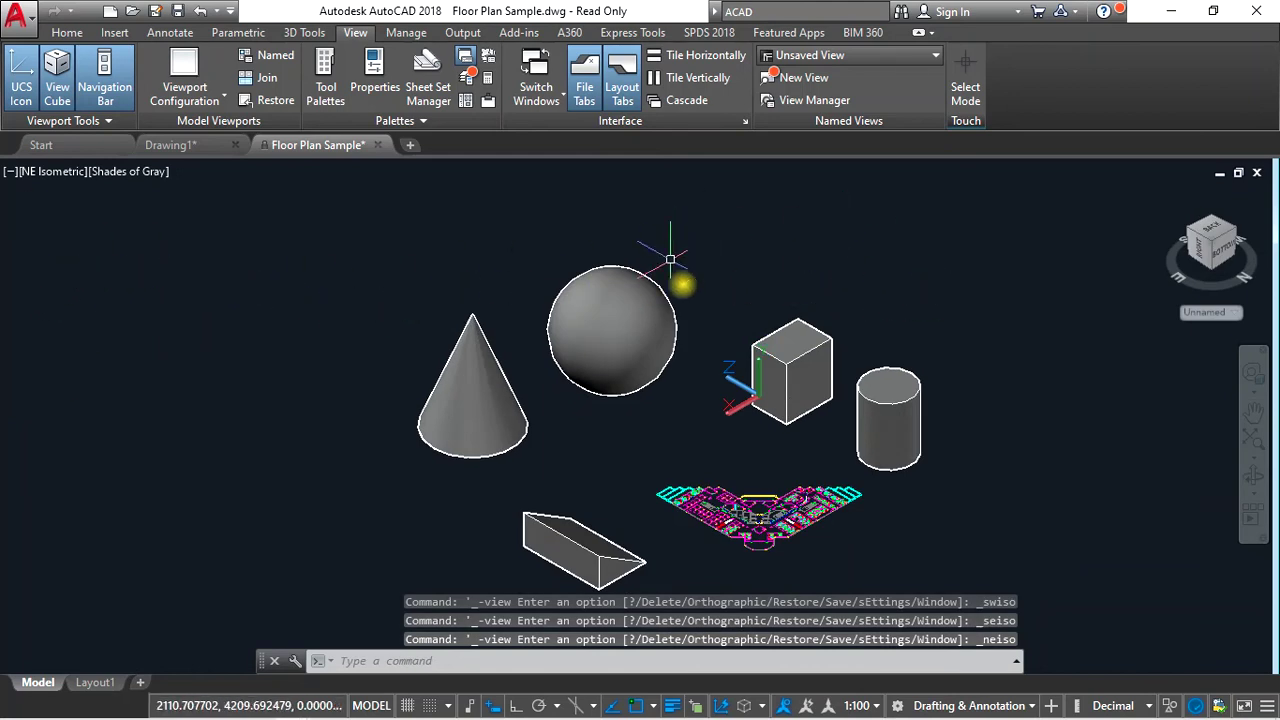
{"action": "mouse_move", "coordinate": [1212, 245]}
{"action": "left_click", "coordinate": [1232, 237]}
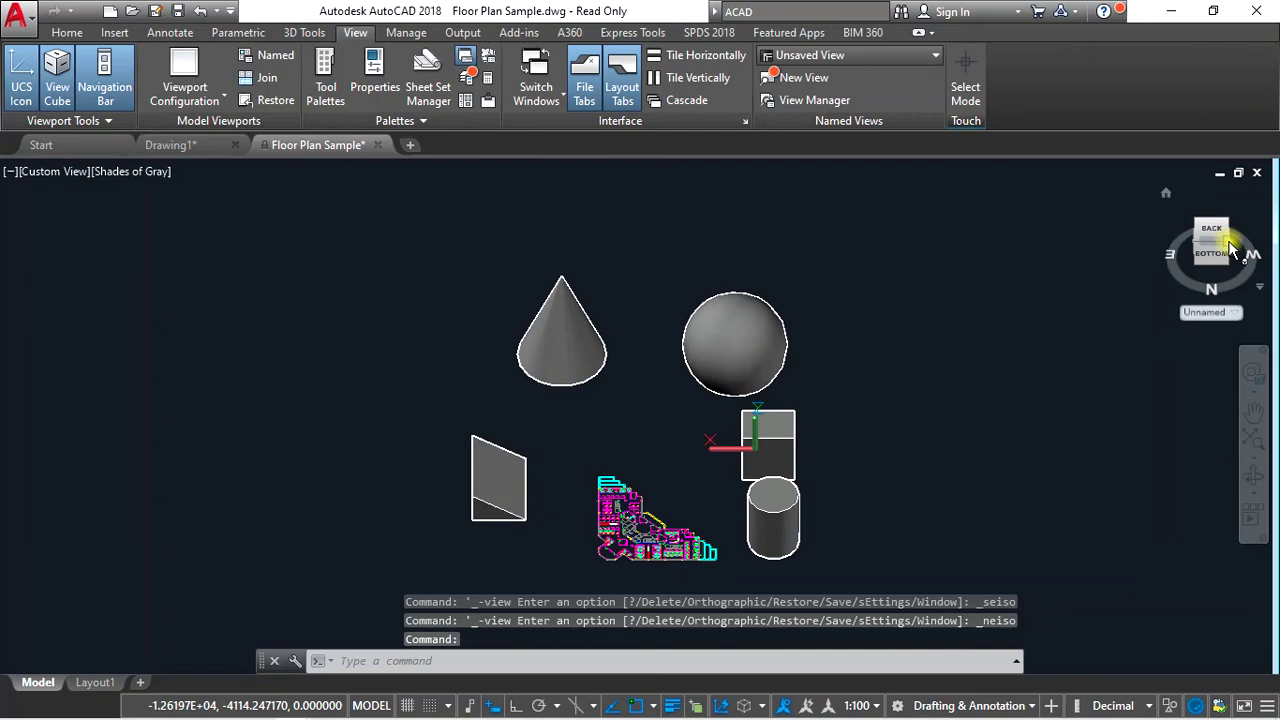
- Inspect the model from northwest isometric, left, angled and back views using ViewCube faces and corners
{"action": "left_click", "coordinate": [1231, 240]}
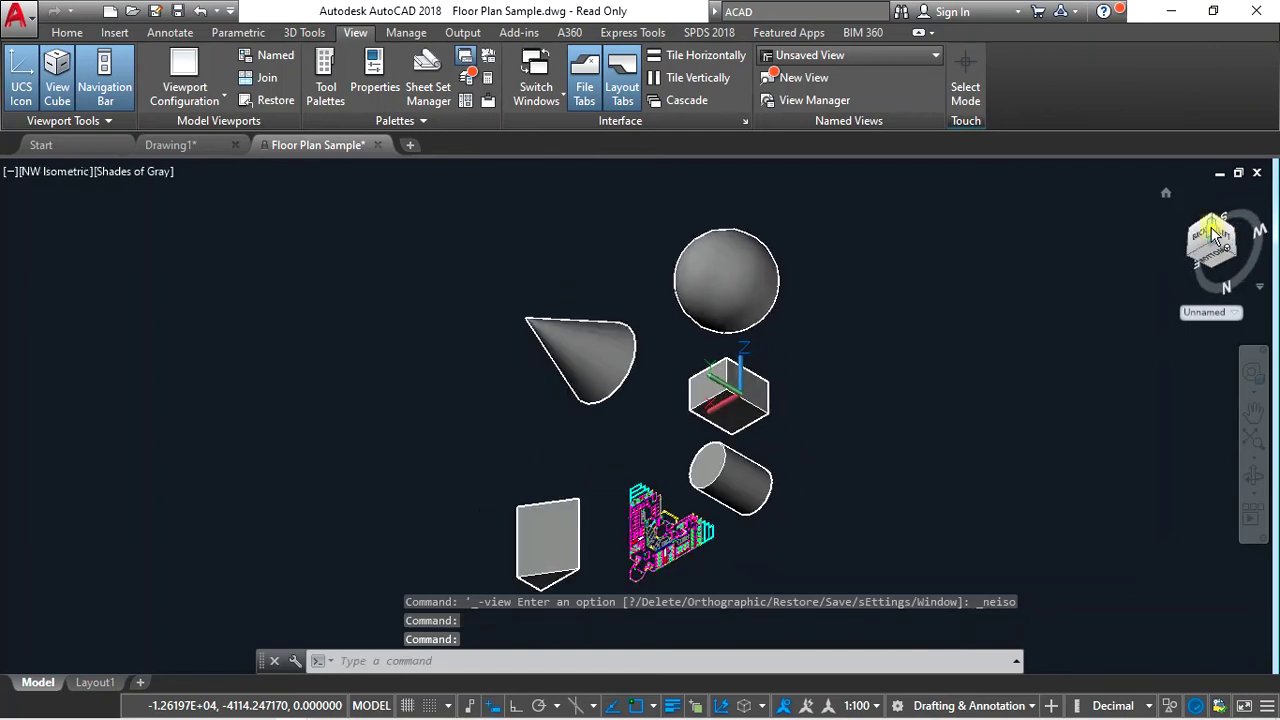
{"action": "left_click", "coordinate": [1215, 235]}
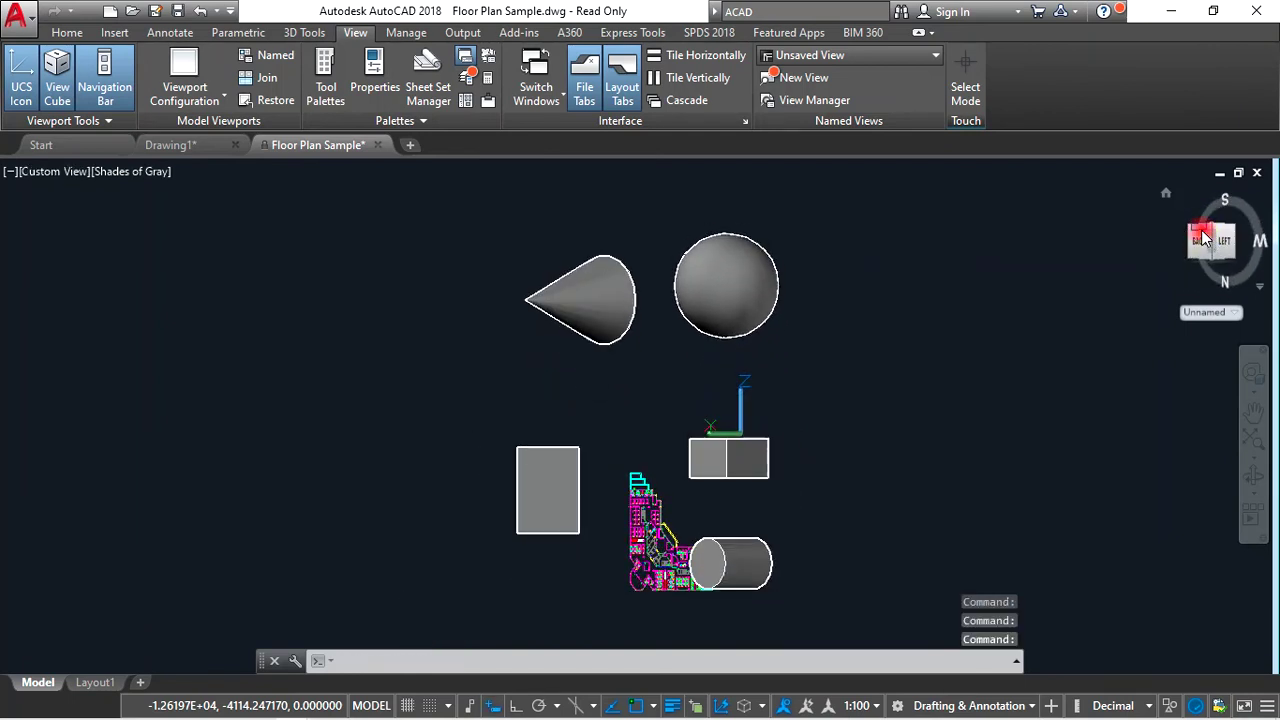
{"action": "left_click", "coordinate": [1205, 238]}
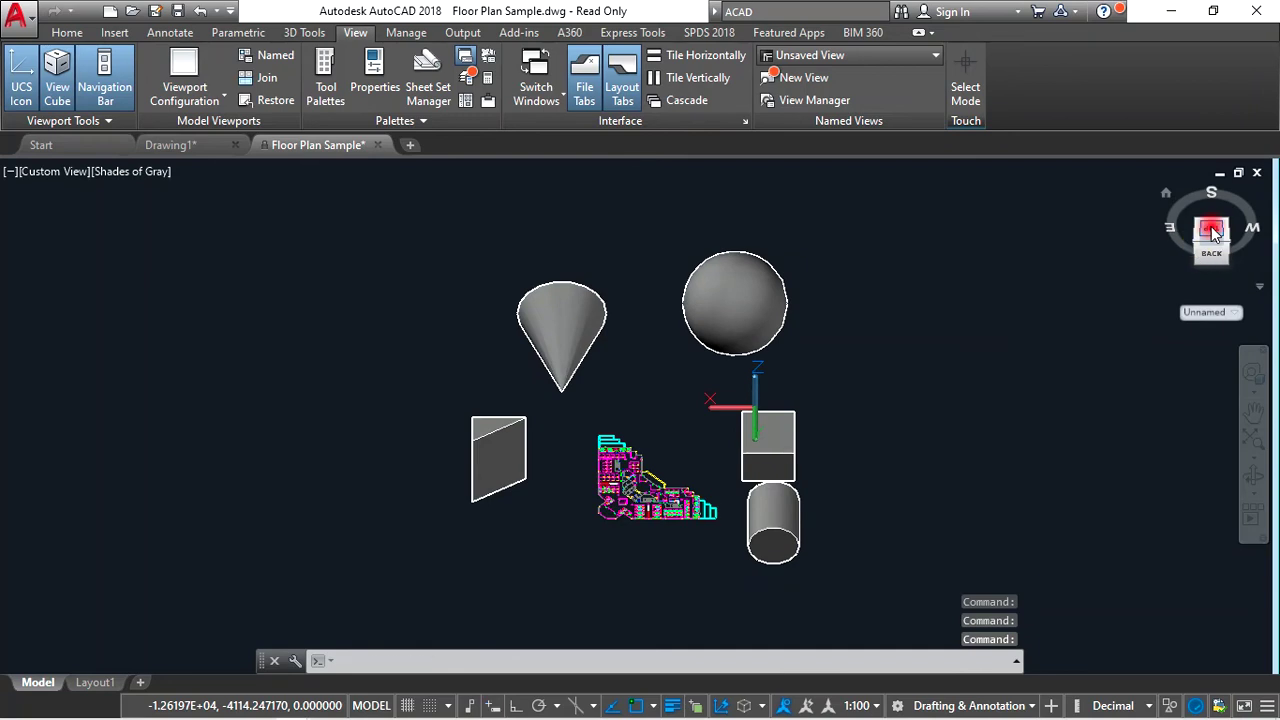
{"action": "left_click", "coordinate": [1213, 232]}
{"action": "left_click", "coordinate": [1230, 242]}
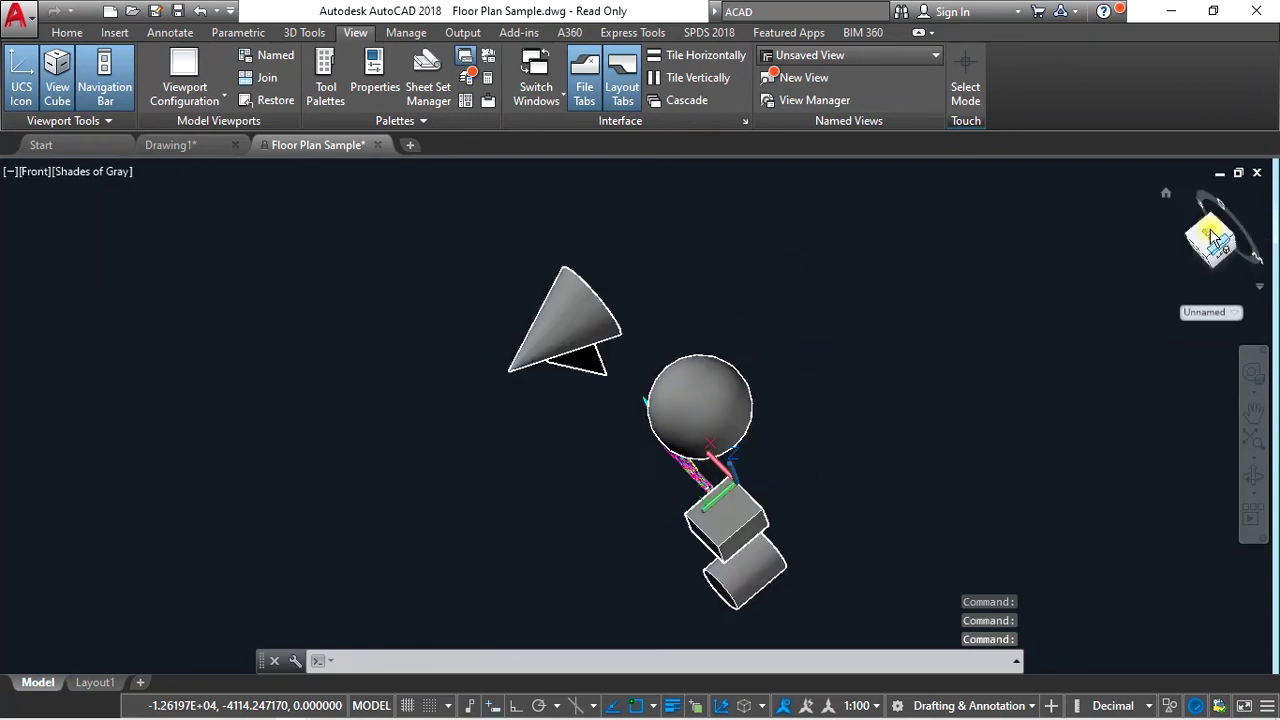
{"action": "left_click", "coordinate": [1215, 236]}
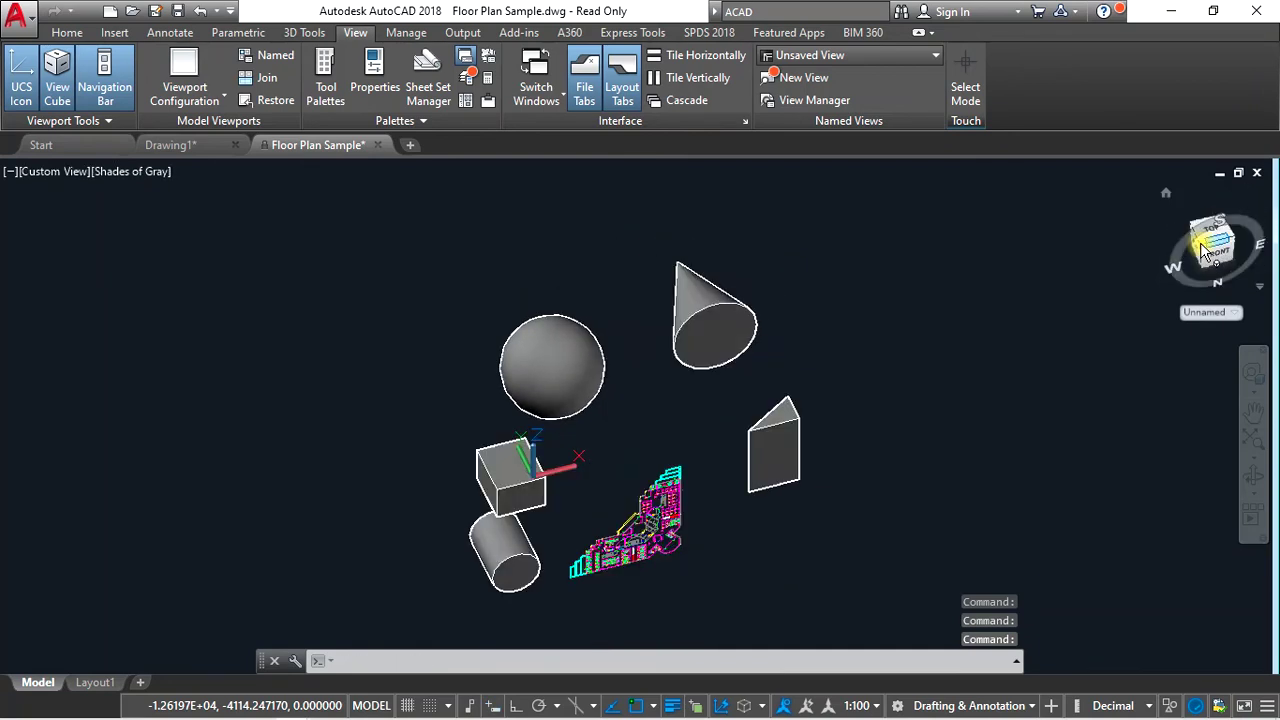
{"action": "left_click", "coordinate": [1214, 230]}
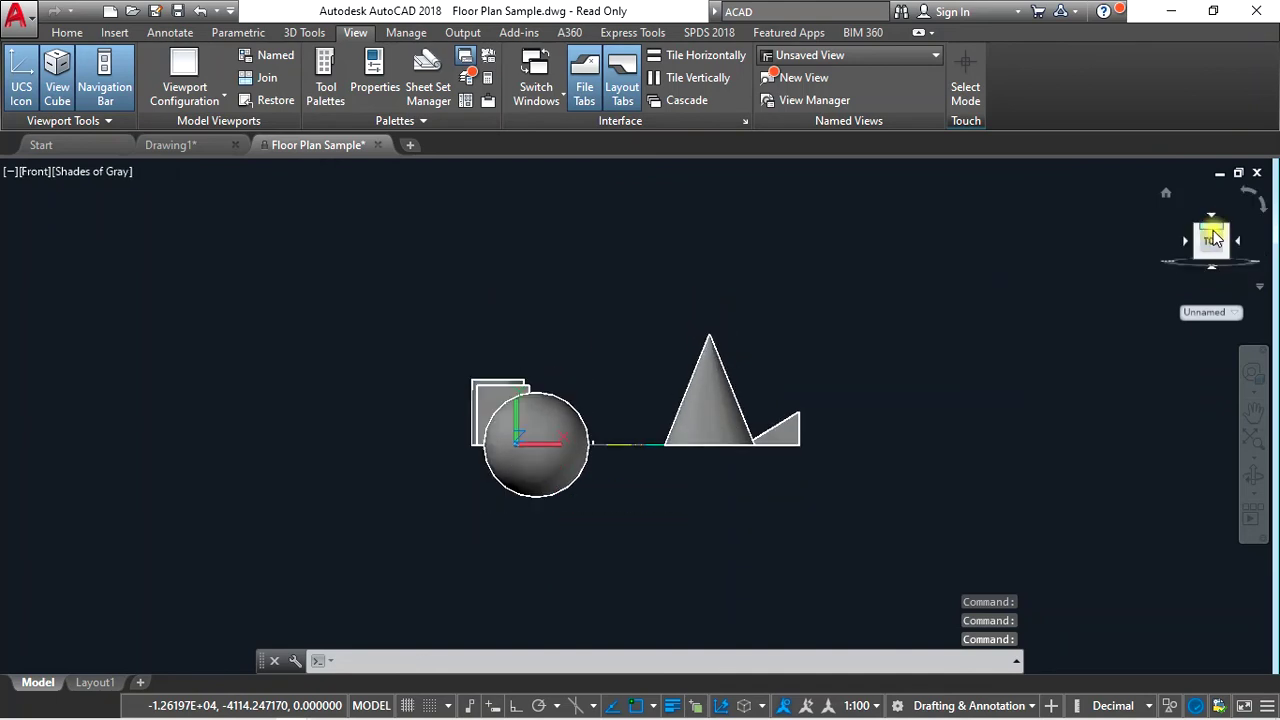
{"action": "left_click", "coordinate": [1214, 236]}
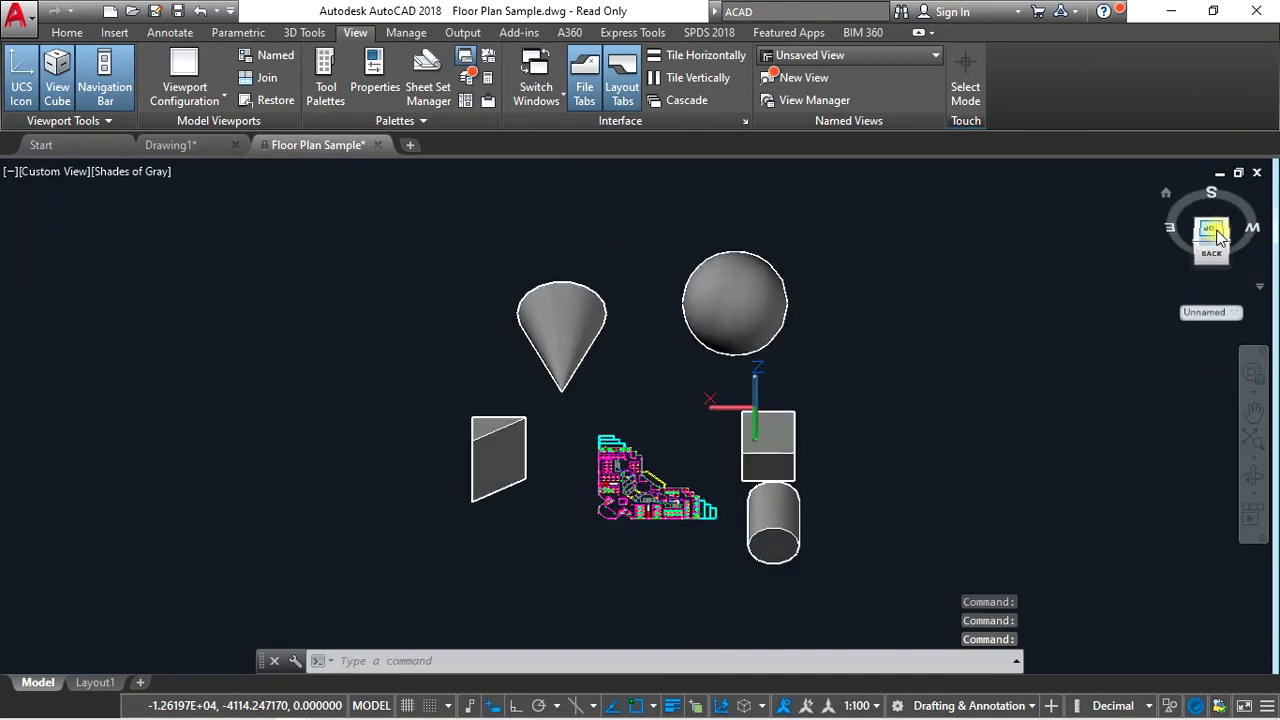
{"action": "left_click", "coordinate": [1216, 232]}
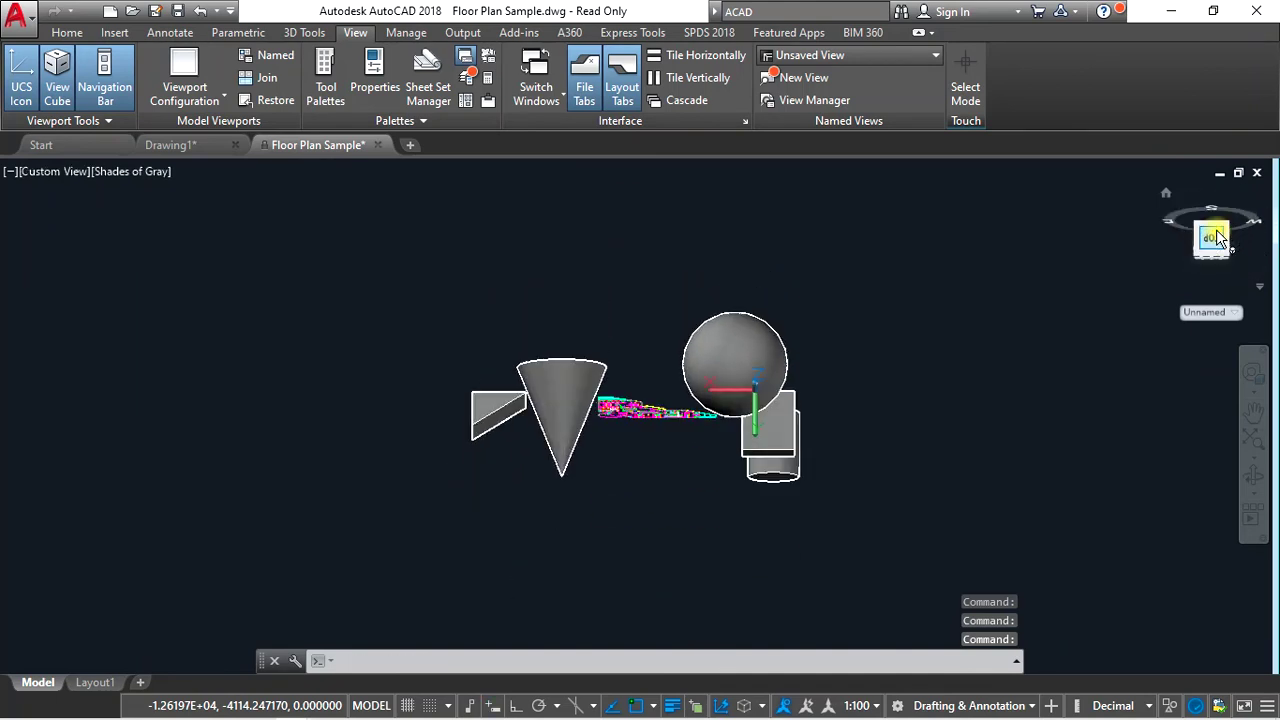
- Go to SW Isometric, then to Top view rotated so north points up
{"action": "left_click", "coordinate": [35, 172]}
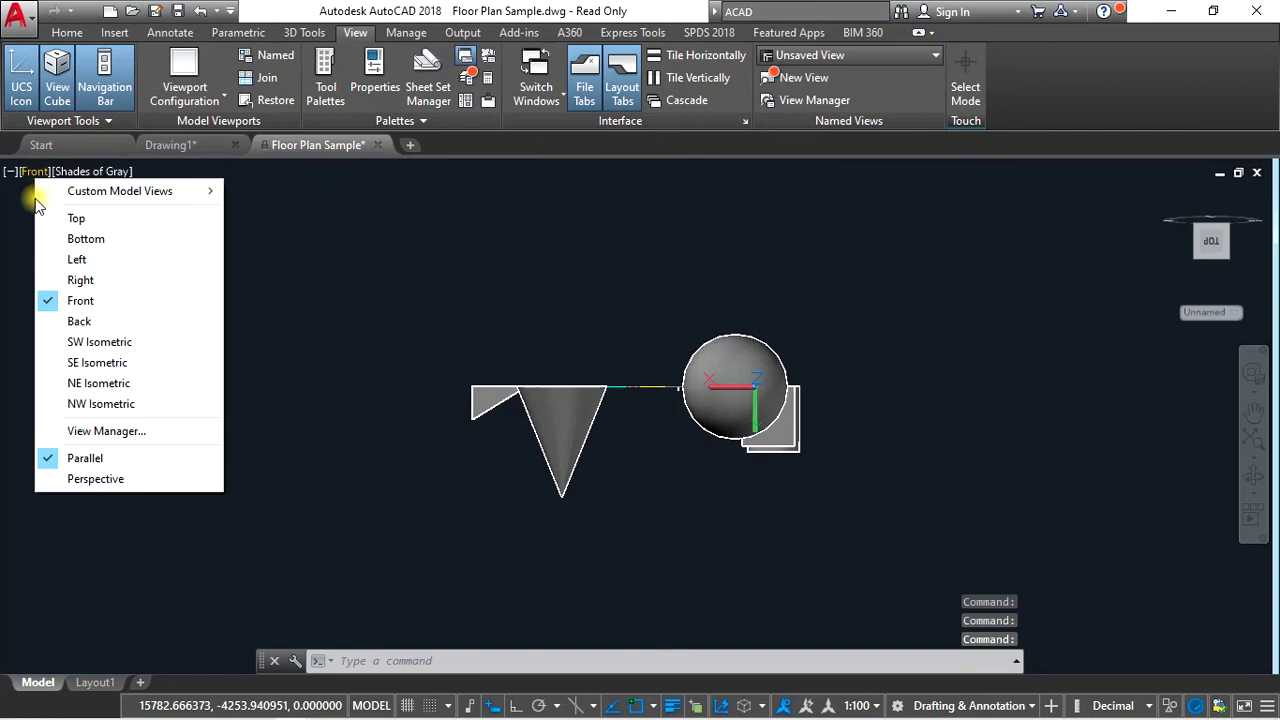
{"action": "left_click", "coordinate": [109, 342]}
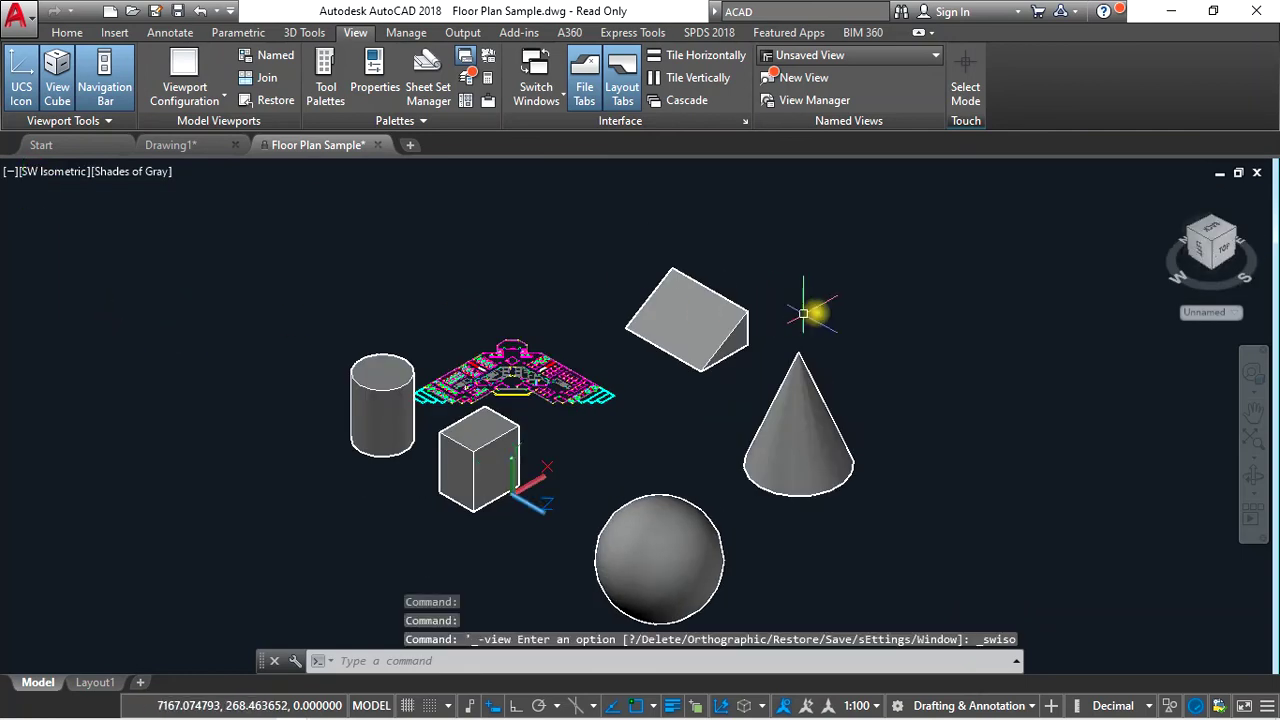
{"action": "mouse_move", "coordinate": [1211, 243]}
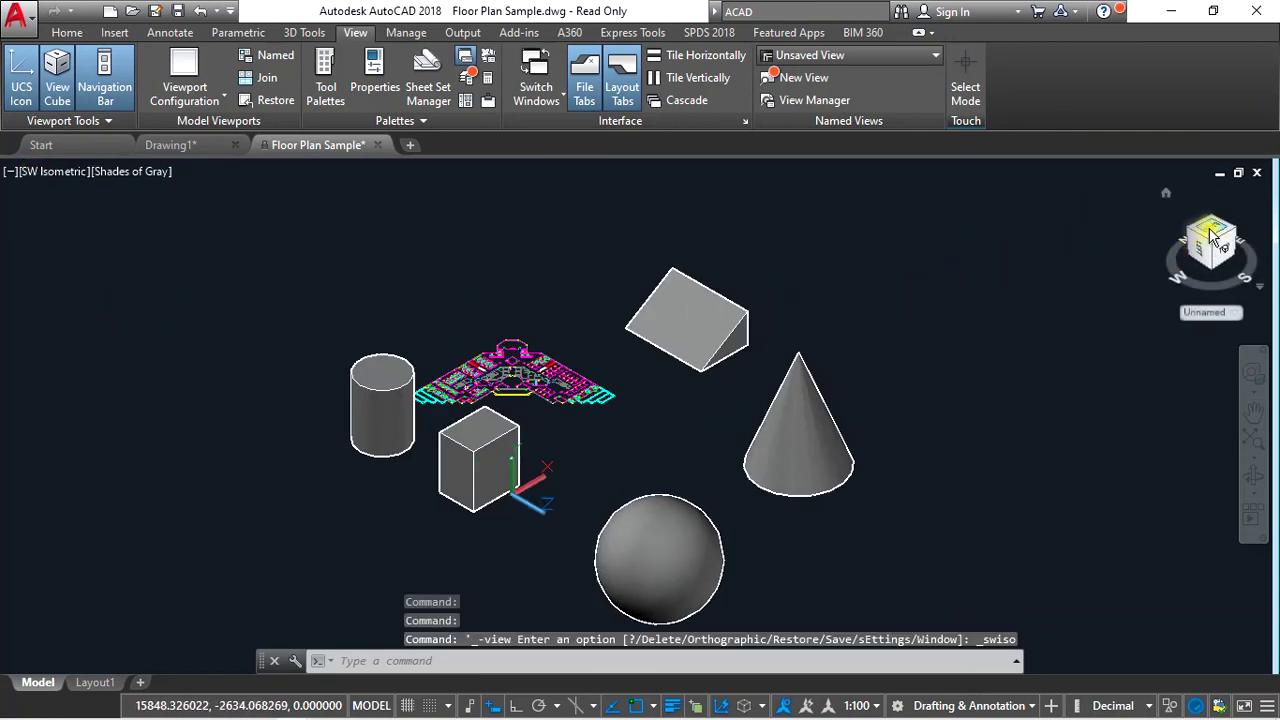
{"action": "left_click", "coordinate": [1216, 239]}
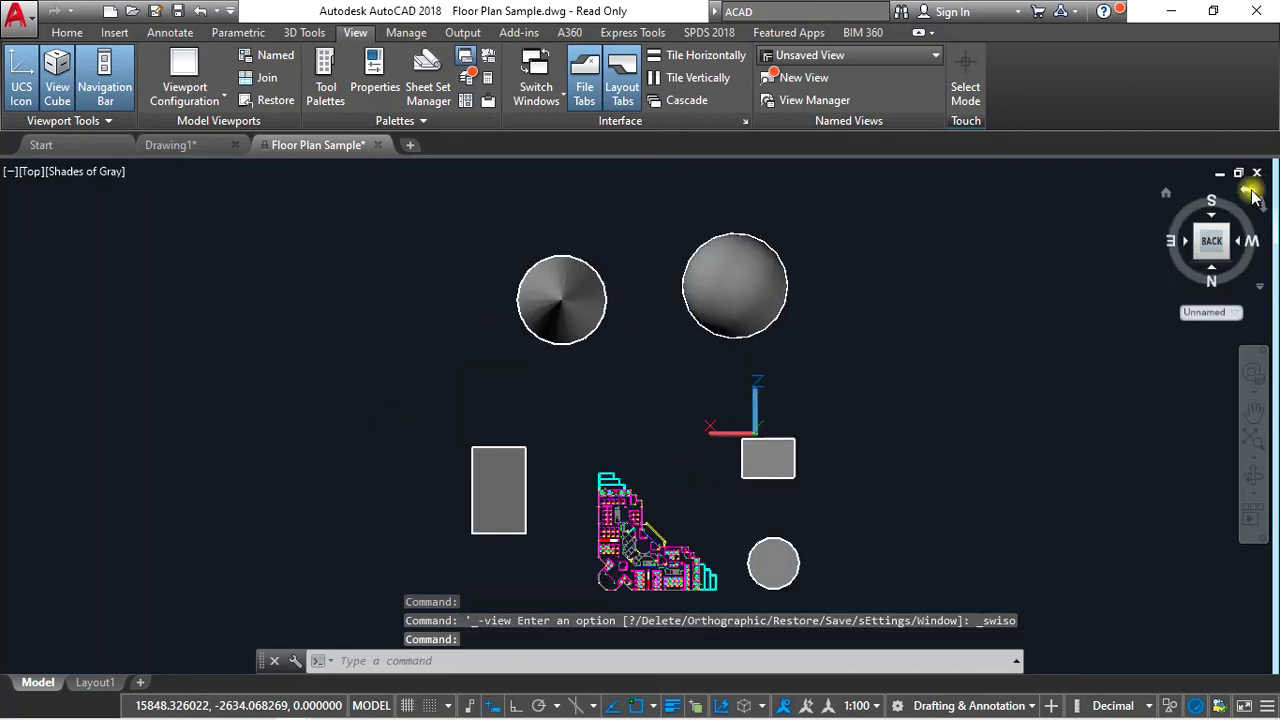
{"action": "left_click", "coordinate": [1248, 196]}
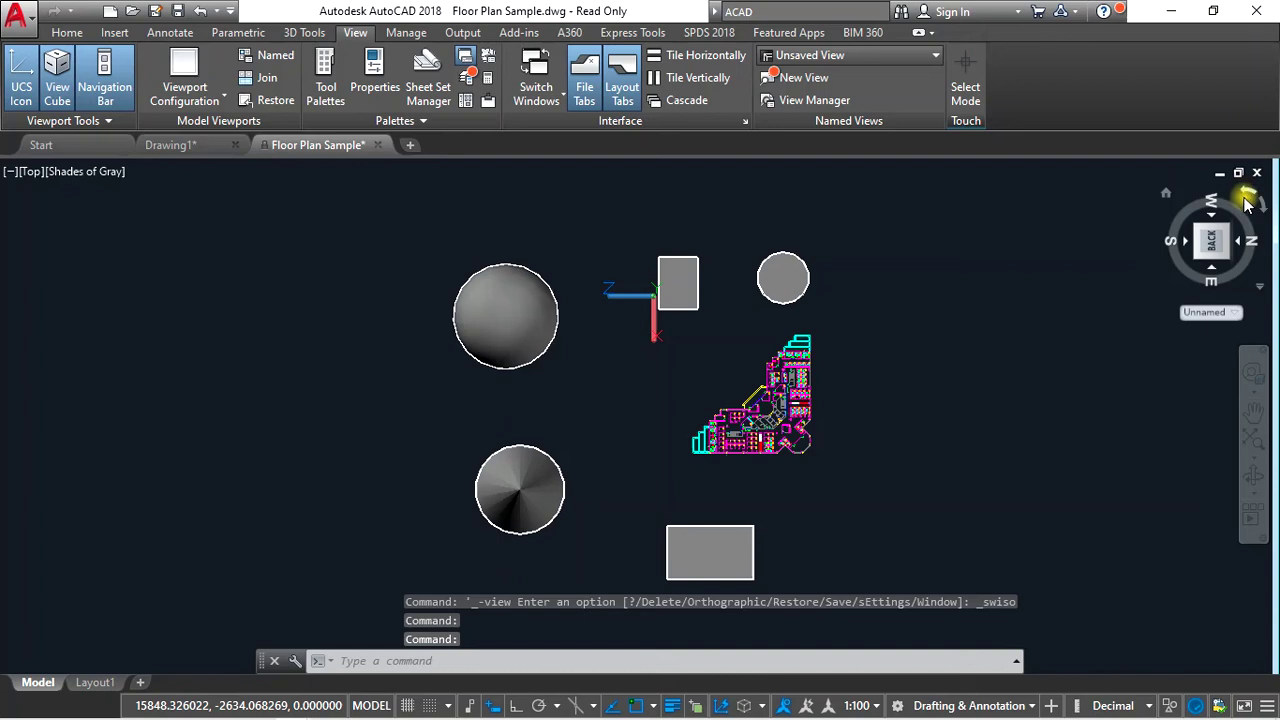
{"action": "left_click", "coordinate": [1245, 203]}
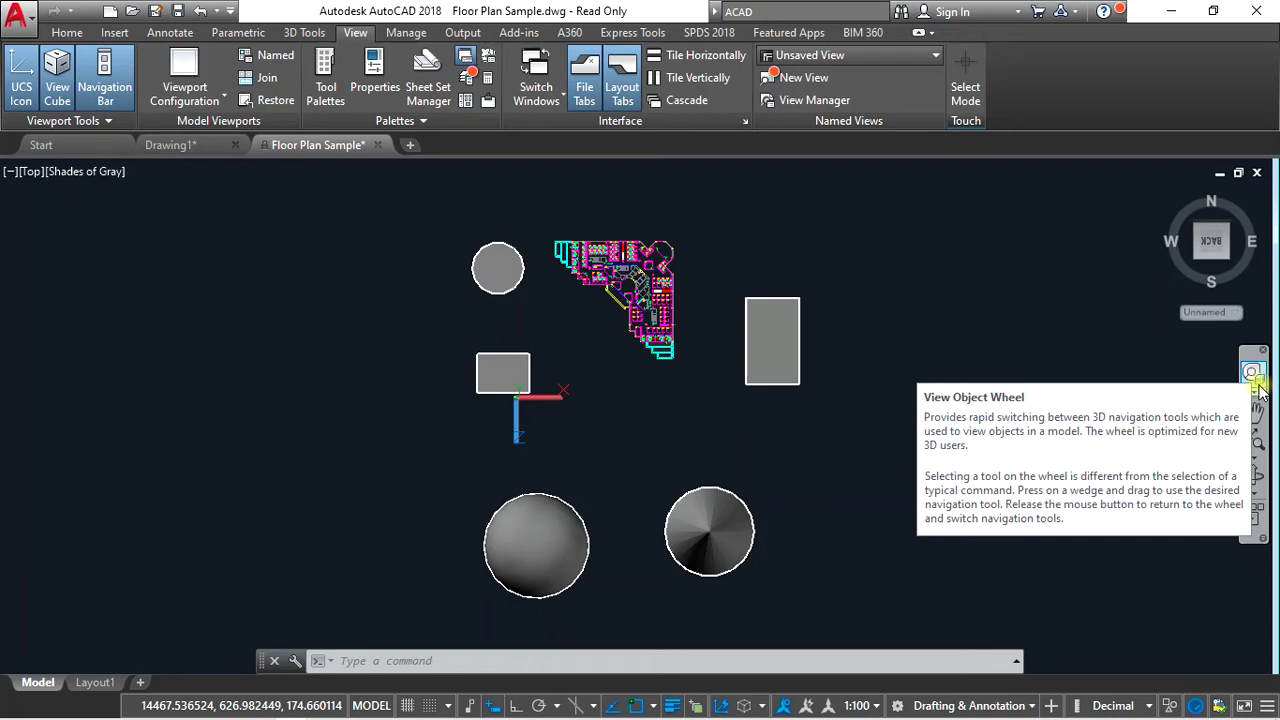
{"action": "left_click", "coordinate": [1256, 391]}
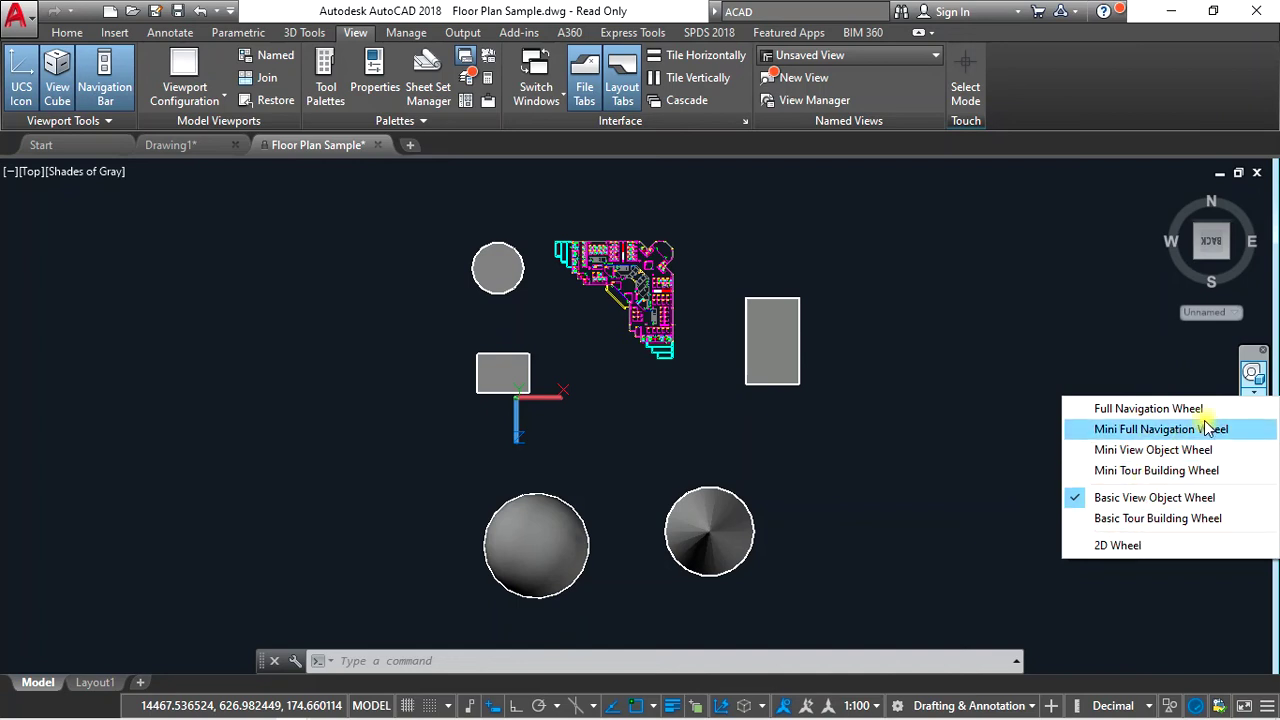
- Zoom and rewind with the mini wheel, then drag Center onto the floor plan and exit
{"action": "left_click", "coordinate": [1250, 378]}
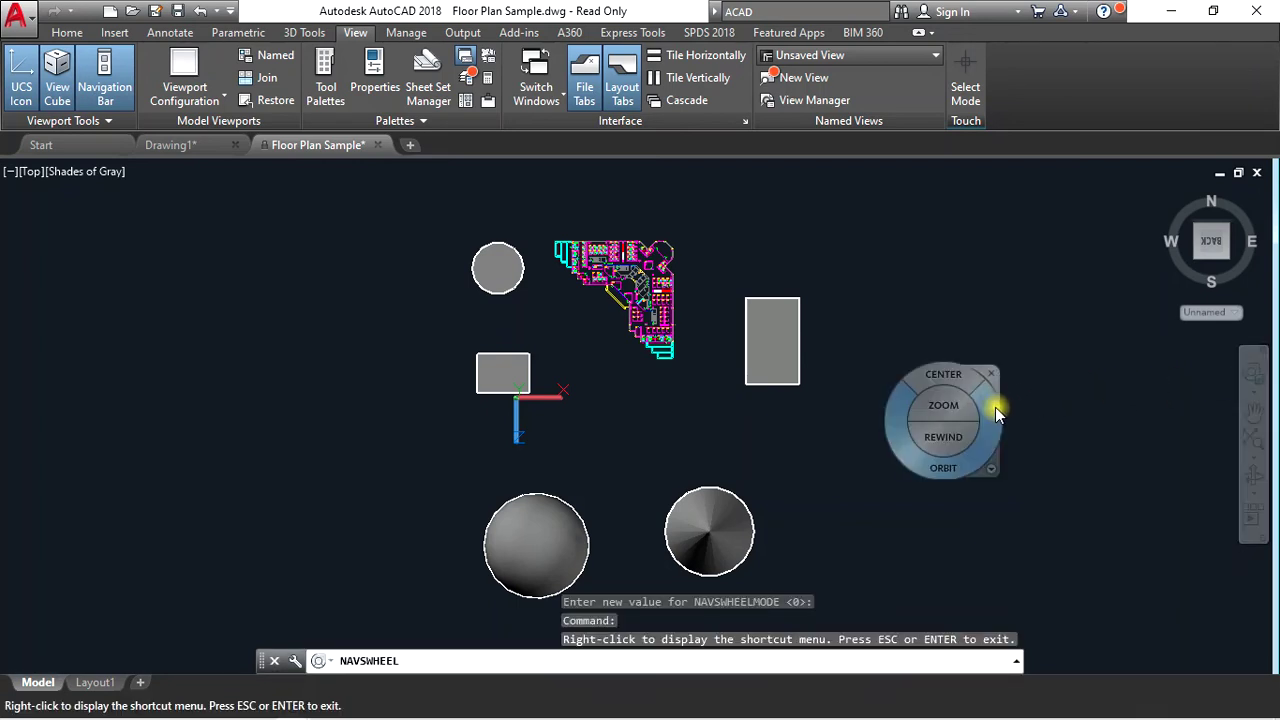
{"action": "left_click", "coordinate": [784, 391]}
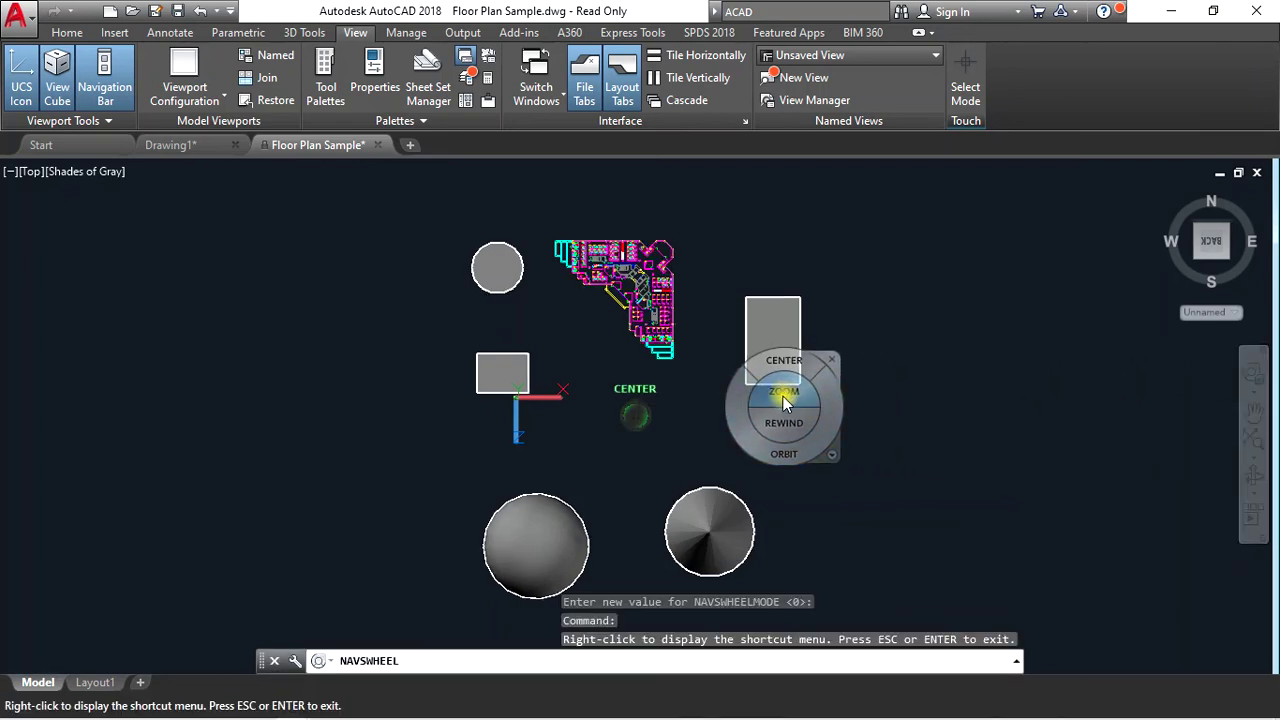
{"action": "left_click", "coordinate": [703, 408]}
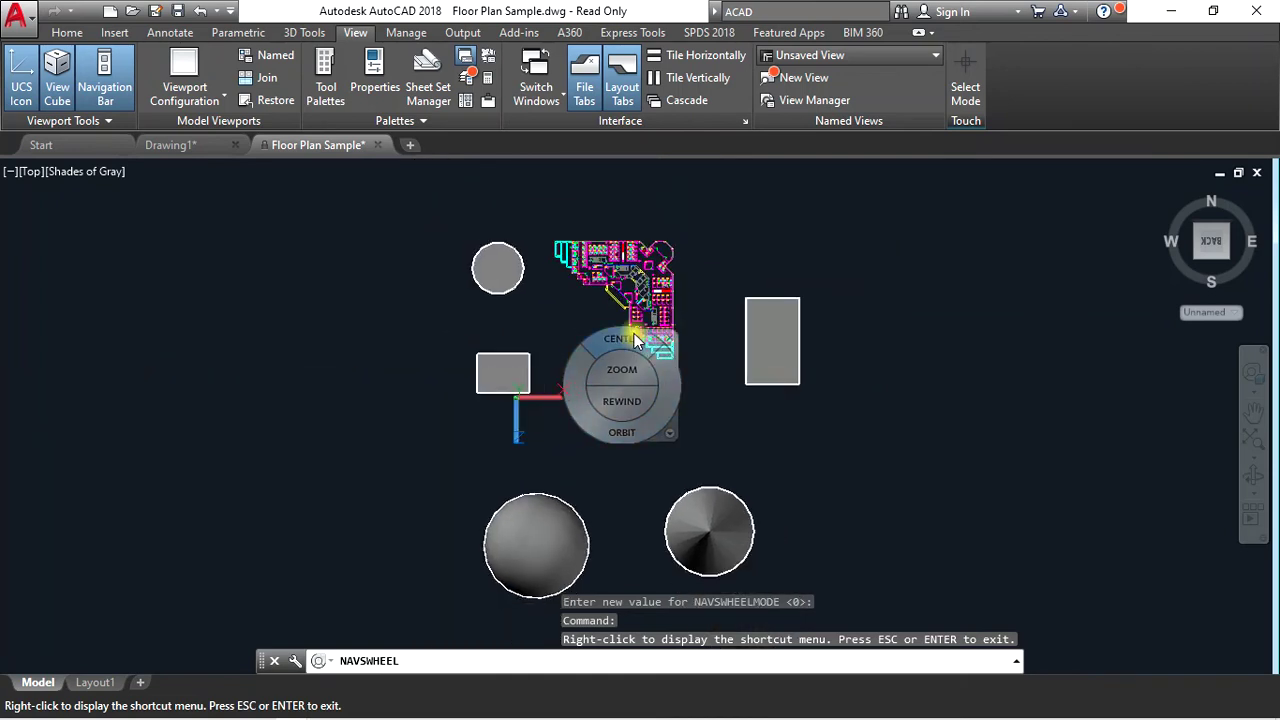
{"action": "left_click_drag", "start_coordinate": [634, 340], "coordinate": [634, 288]}
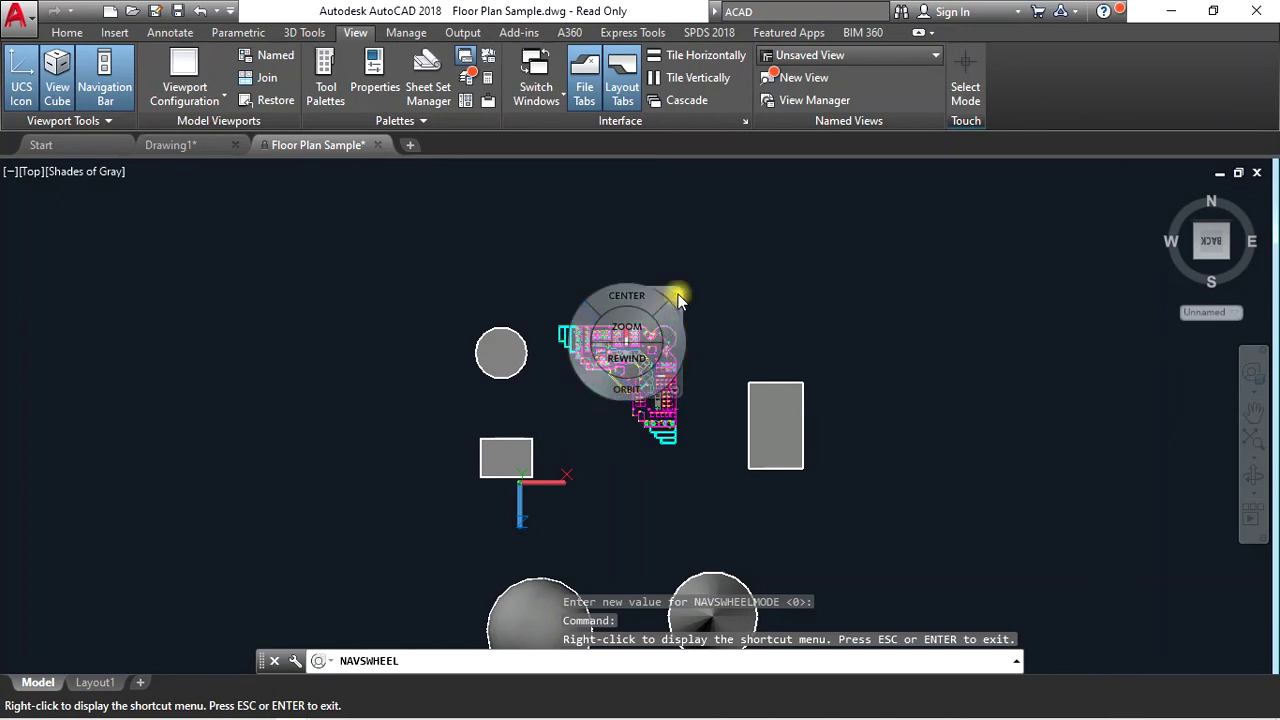
{"action": "key", "text": "Escape"}
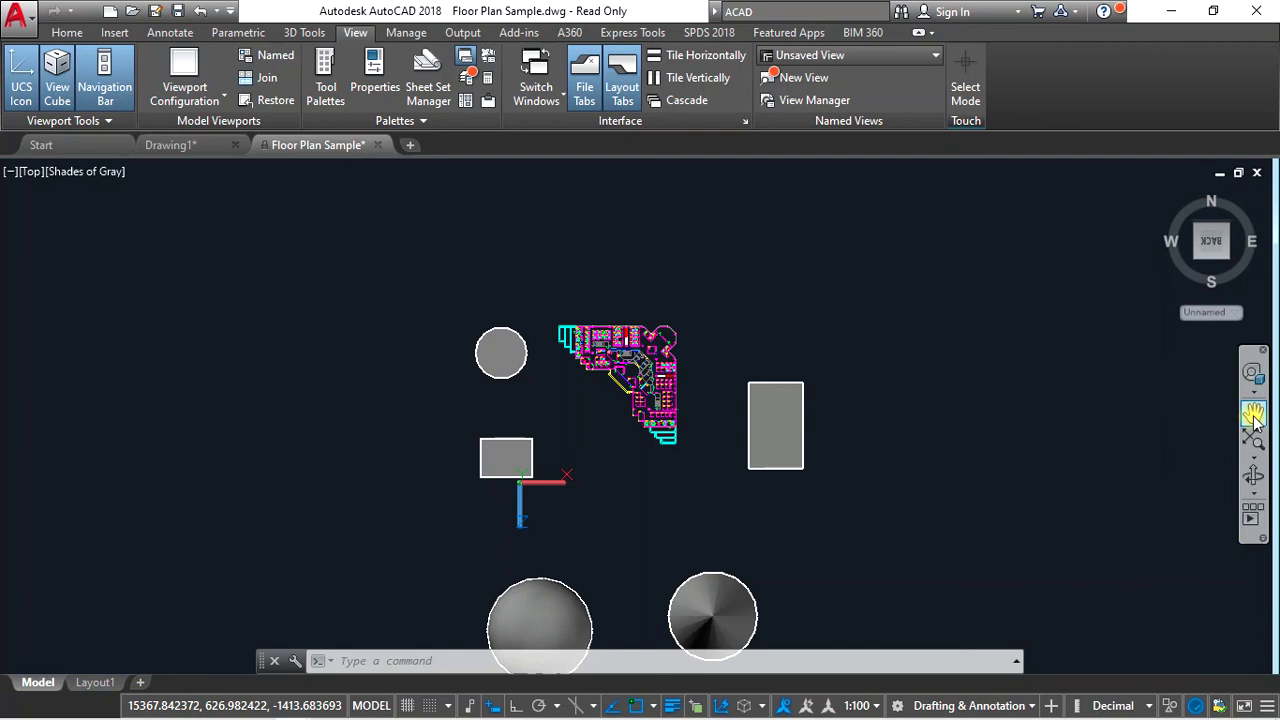
- Pan the top view upward so the floor plan and both spheres are fully visible
{"action": "left_click", "coordinate": [1253, 414]}
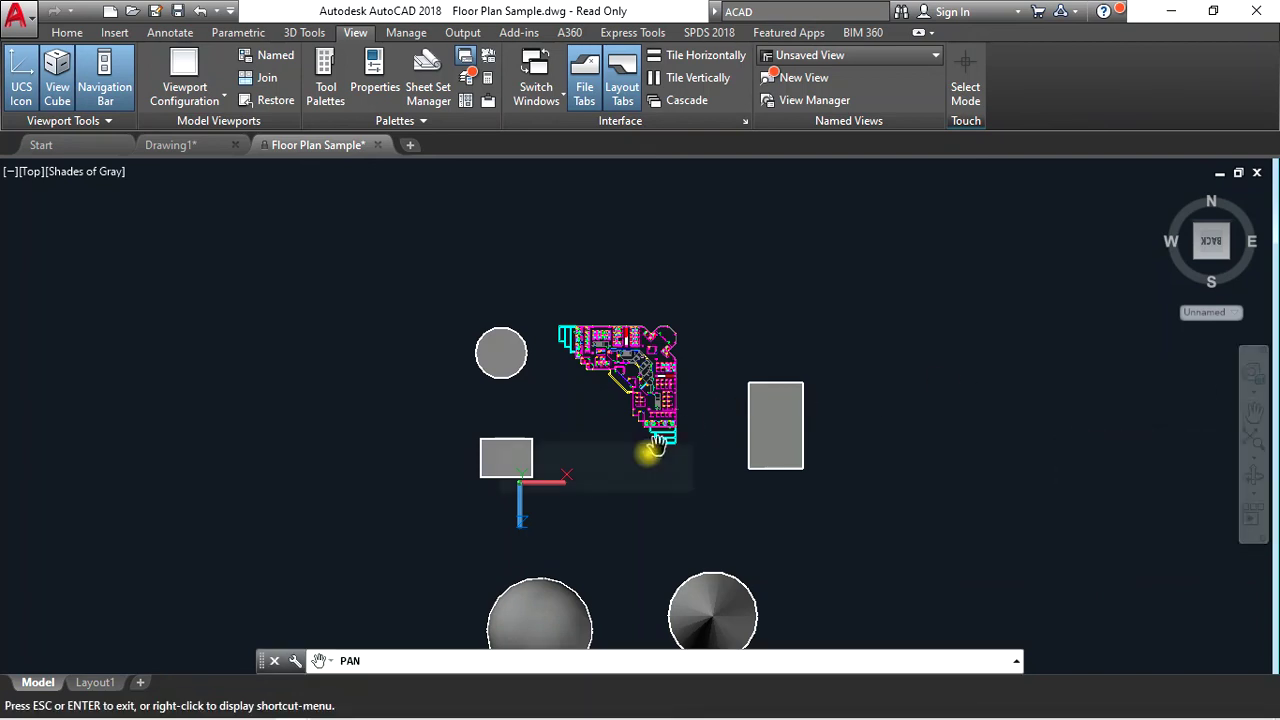
{"action": "mouse_move", "coordinate": [640, 476]}
{"action": "left_mouse_down"}
{"action": "mouse_move", "coordinate": [663, 432]}
{"action": "mouse_move", "coordinate": [886, 318]}
{"action": "mouse_move", "coordinate": [951, 335]}
{"action": "mouse_move", "coordinate": [500, 377]}
{"action": "mouse_move", "coordinate": [653, 385]}
{"action": "mouse_move", "coordinate": [903, 363]}
{"action": "mouse_move", "coordinate": [440, 414]}
{"action": "mouse_move", "coordinate": [819, 386]}
{"action": "mouse_move", "coordinate": [700, 352]}
{"action": "left_mouse_up"}
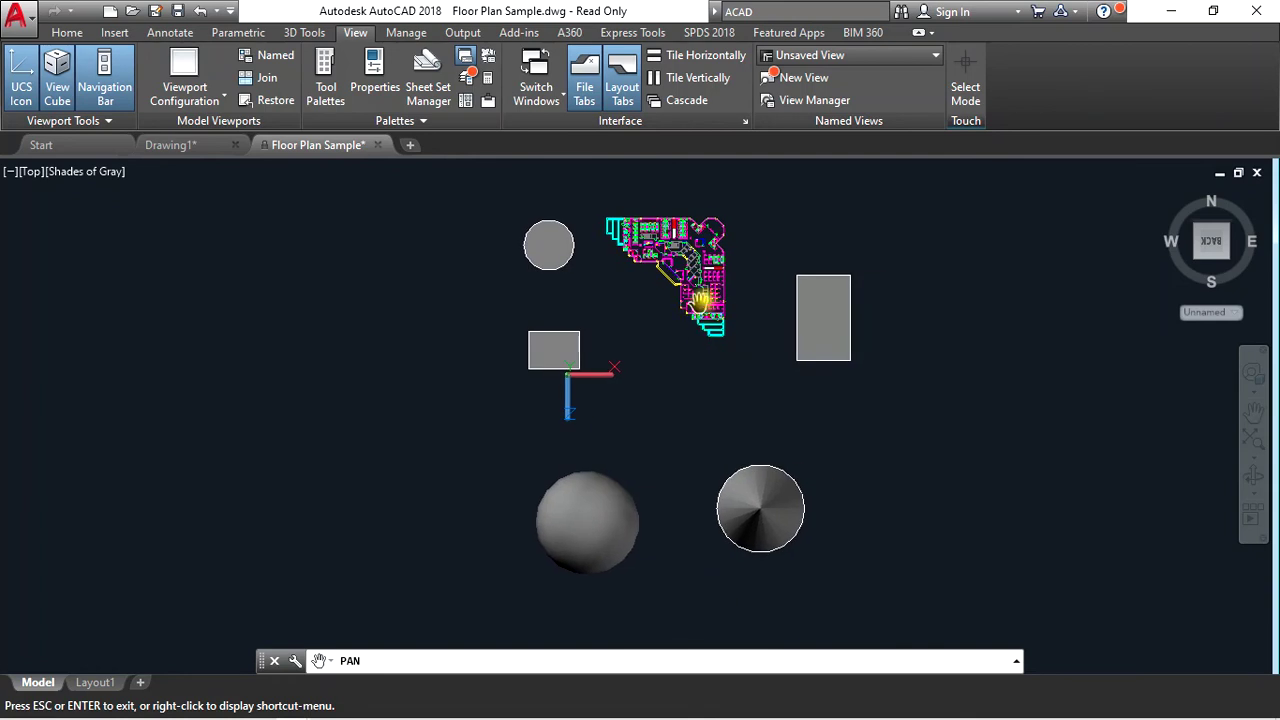
{"action": "left_click", "coordinate": [1257, 452]}
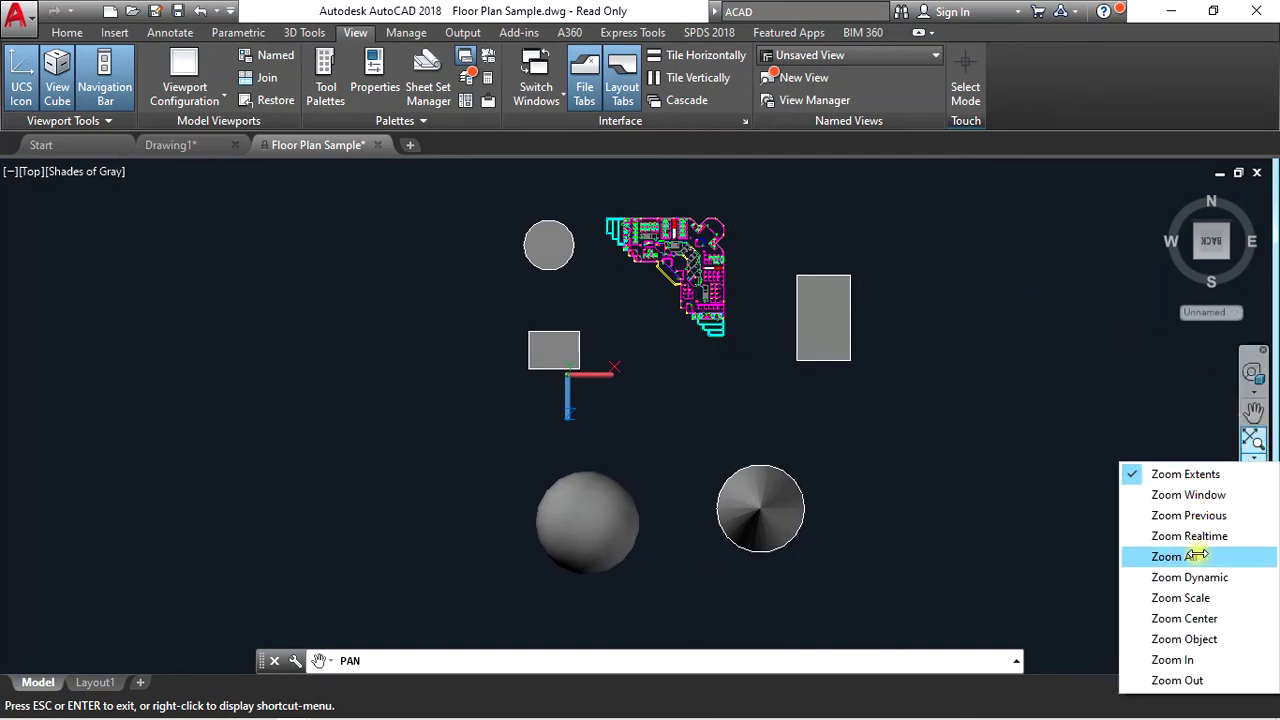
- Zoom Window onto the floor plan's top corner showing offices 6090, 6092 and 6093
{"action": "left_click", "coordinate": [1210, 497]}
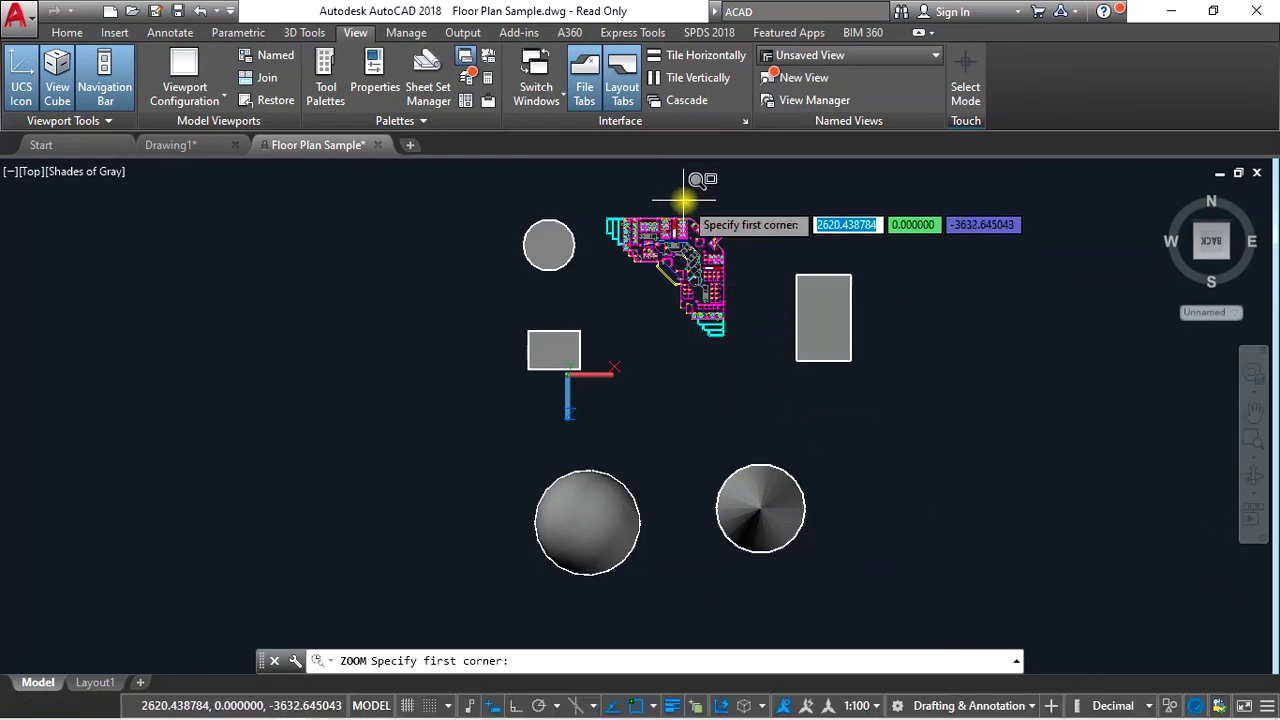
{"action": "scroll", "coordinate": [690, 203], "scroll_direction": "up", "scroll_amount": 2}
{"action": "left_click", "coordinate": [710, 217]}
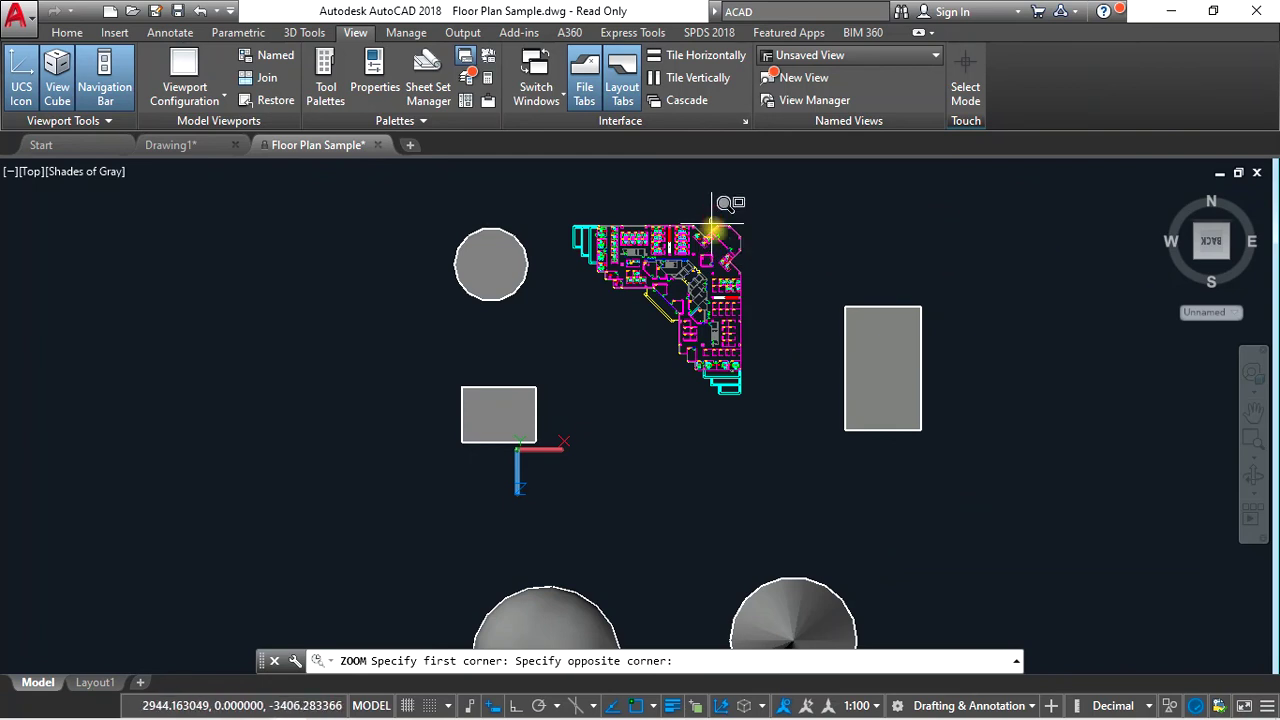
{"action": "left_click", "coordinate": [750, 255]}
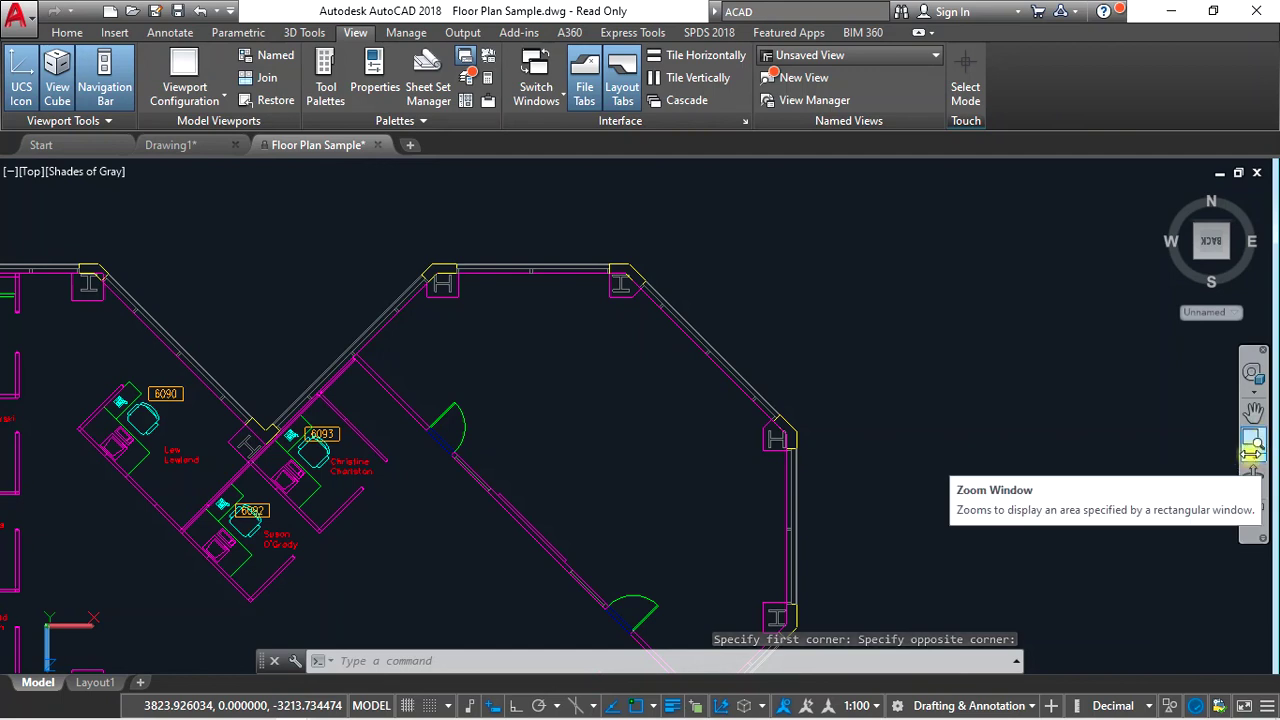
{"action": "left_click", "coordinate": [1259, 458]}
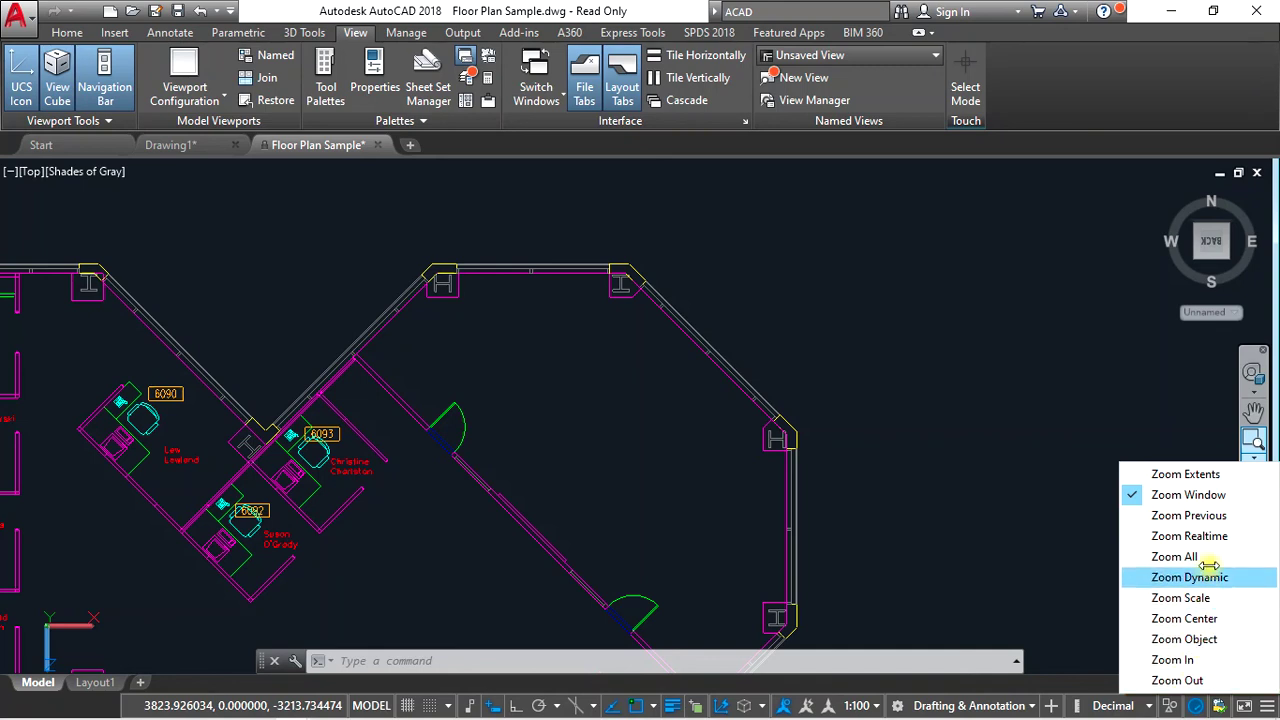
{"action": "left_click", "coordinate": [1006, 366]}
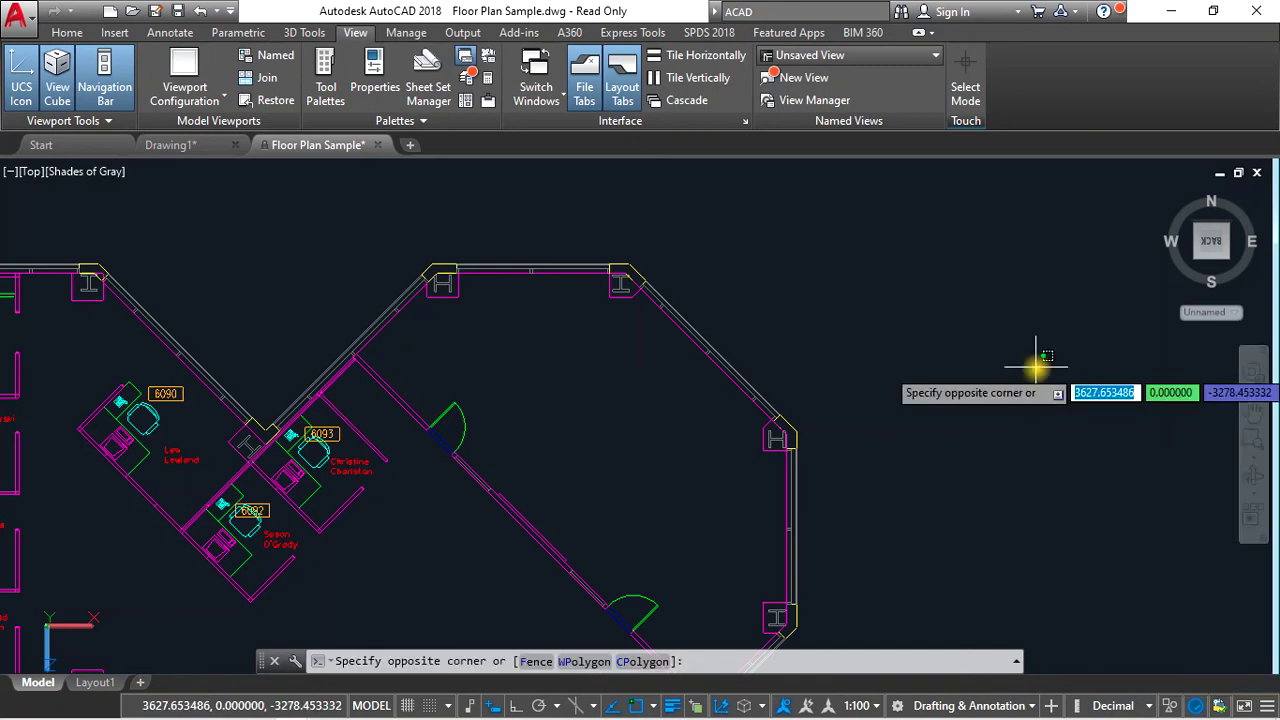
{"action": "left_click", "coordinate": [946, 491]}
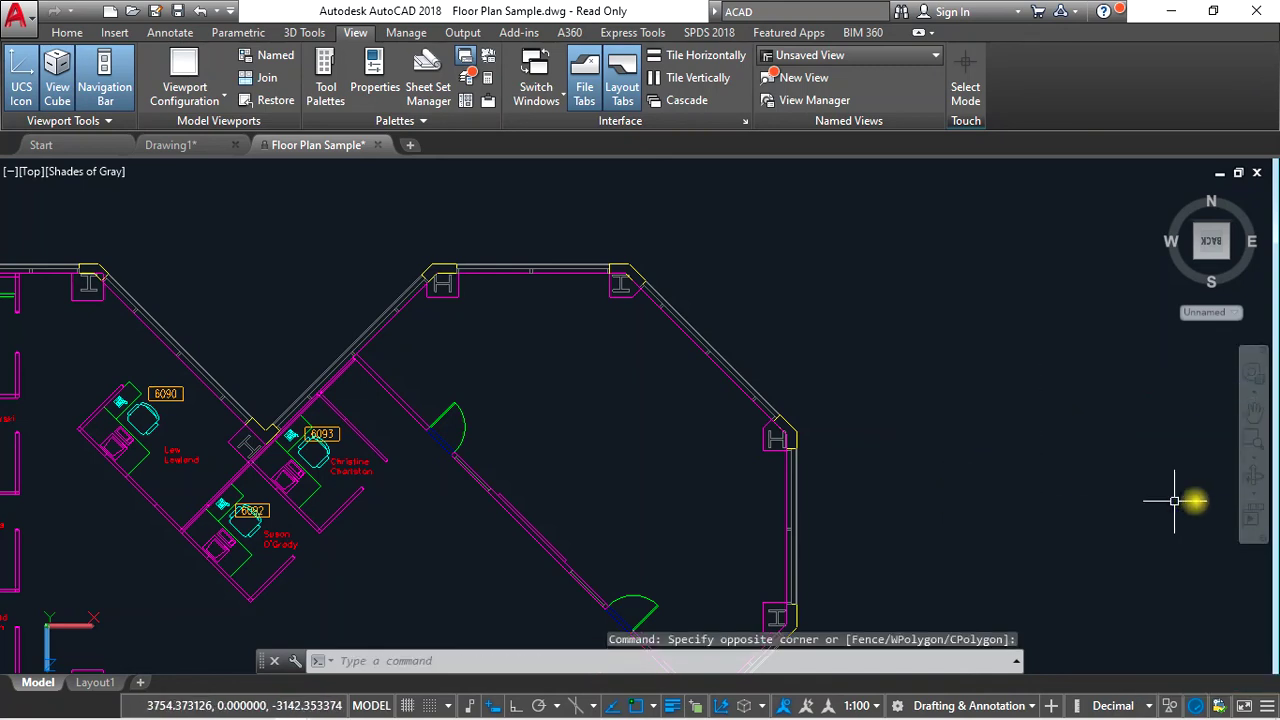
{"action": "left_click", "coordinate": [1257, 491]}
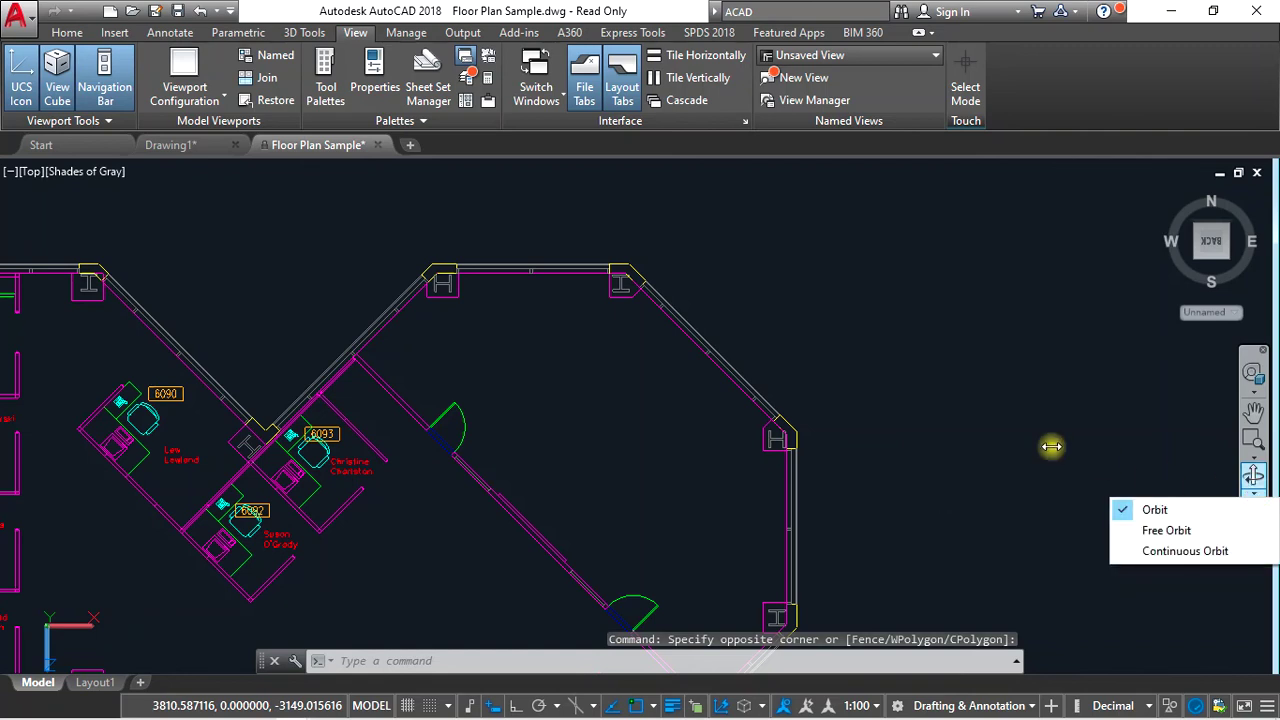
- Switch to the SE Isometric 3D view of the solids and floor plan
{"action": "left_click", "coordinate": [1000, 380]}
{"action": "left_click", "coordinate": [1000, 377]}
{"action": "left_click", "coordinate": [925, 495]}
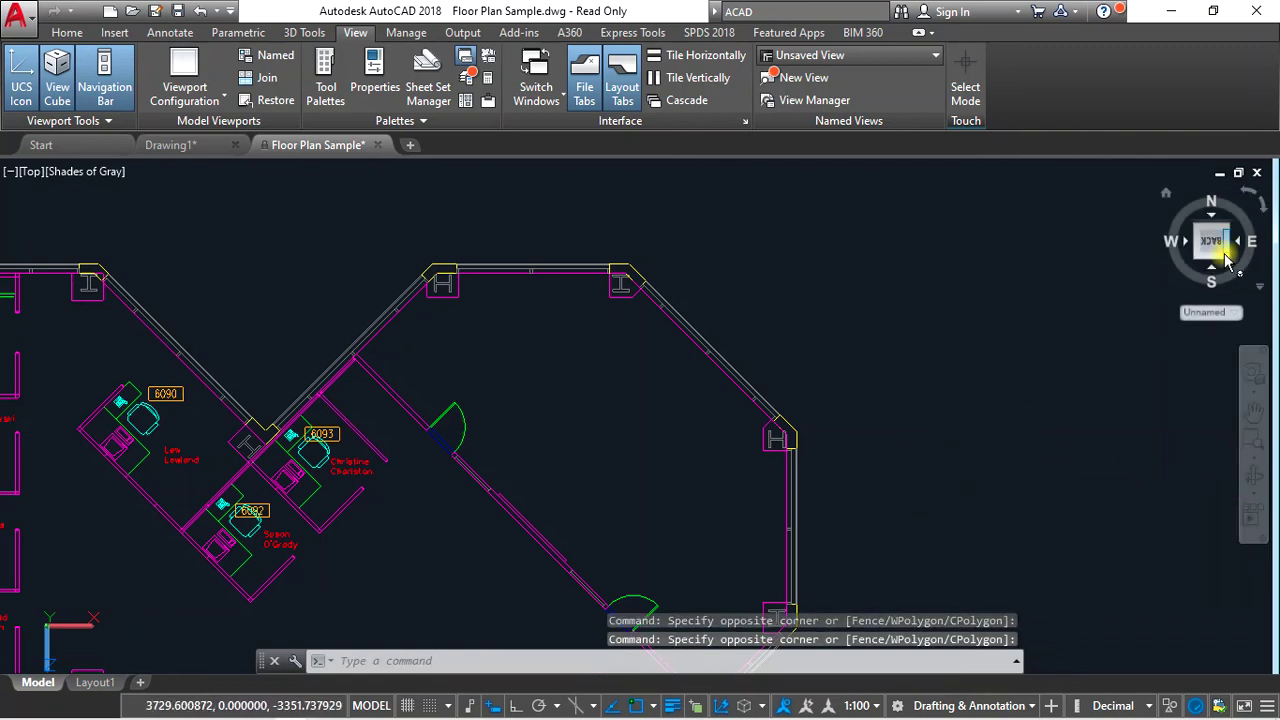
{"action": "left_click", "coordinate": [1230, 259]}
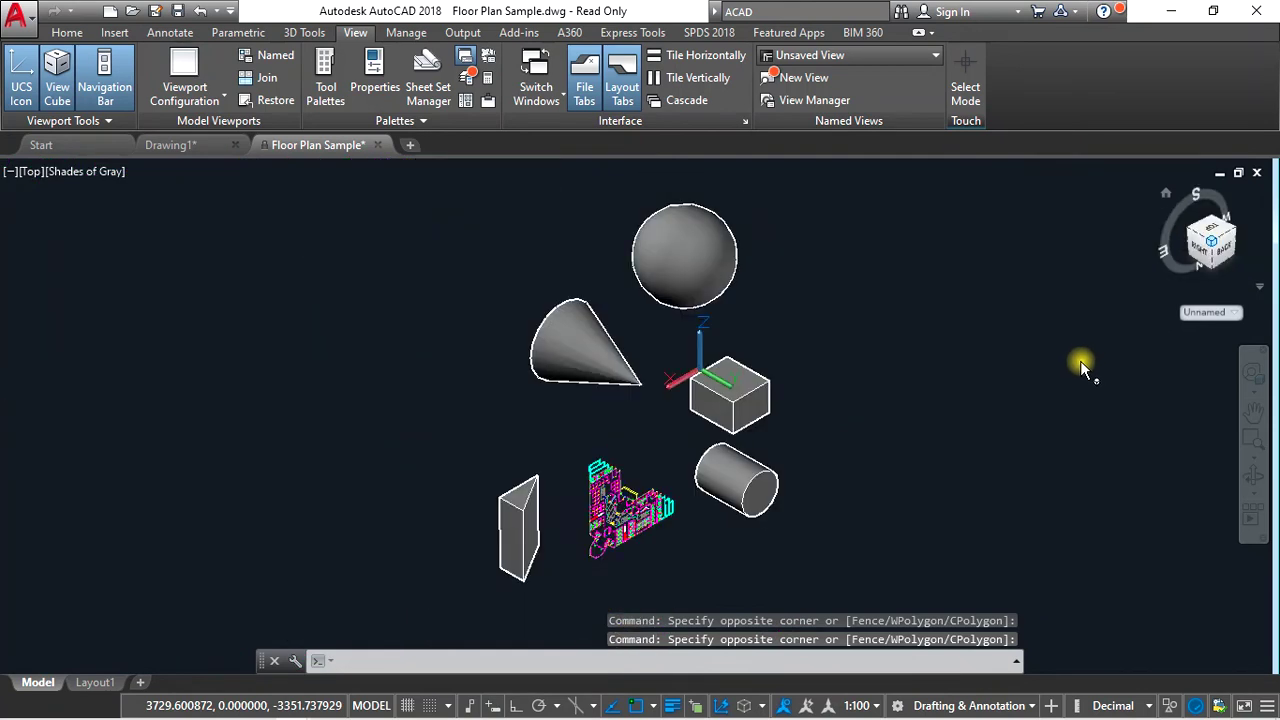
- Orbit the scene through several angles, settling on a custom low view from below
{"action": "left_click", "coordinate": [1255, 493]}
{"action": "left_click", "coordinate": [1155, 510]}
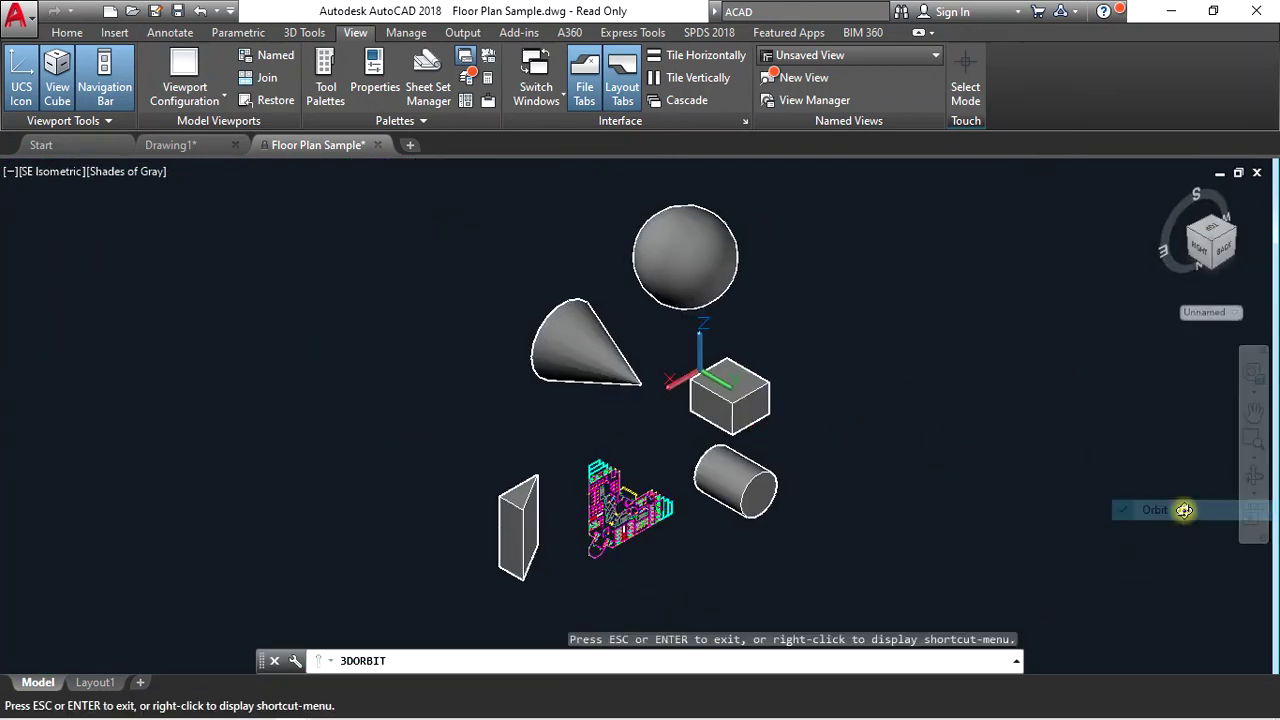
{"action": "mouse_move", "coordinate": [684, 447]}
{"action": "left_mouse_down"}
{"action": "mouse_move", "coordinate": [846, 383]}
{"action": "mouse_move", "coordinate": [935, 401]}
{"action": "left_mouse_up"}
{"action": "mouse_move", "coordinate": [614, 434]}
{"action": "left_mouse_down"}
{"action": "mouse_move", "coordinate": [766, 460]}
{"action": "mouse_move", "coordinate": [916, 432]}
{"action": "left_mouse_up"}
{"action": "mouse_move", "coordinate": [617, 431]}
{"action": "left_mouse_down"}
{"action": "mouse_move", "coordinate": [900, 420]}
{"action": "mouse_move", "coordinate": [731, 517]}
{"action": "mouse_move", "coordinate": [473, 443]}
{"action": "mouse_move", "coordinate": [586, 357]}
{"action": "mouse_move", "coordinate": [714, 420]}
{"action": "mouse_move", "coordinate": [534, 509]}
{"action": "mouse_move", "coordinate": [519, 369]}
{"action": "mouse_move", "coordinate": [547, 443]}
{"action": "left_mouse_up"}
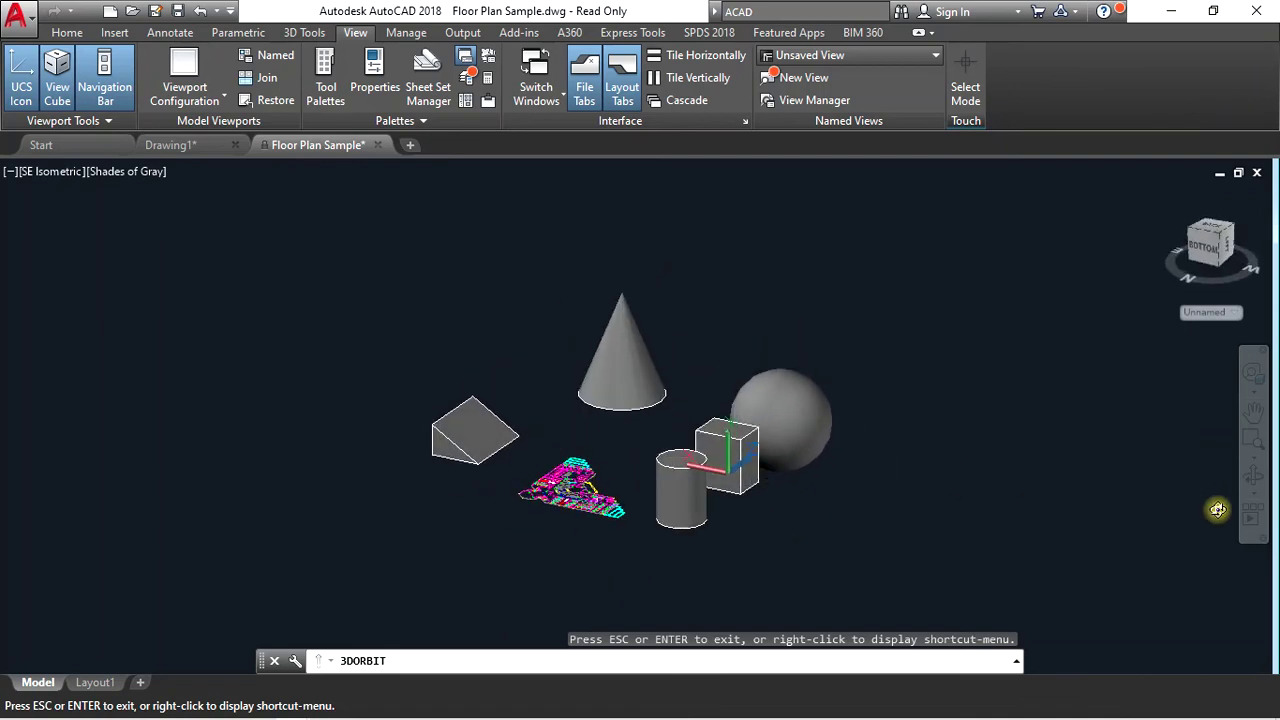
{"action": "left_click", "coordinate": [1257, 487]}
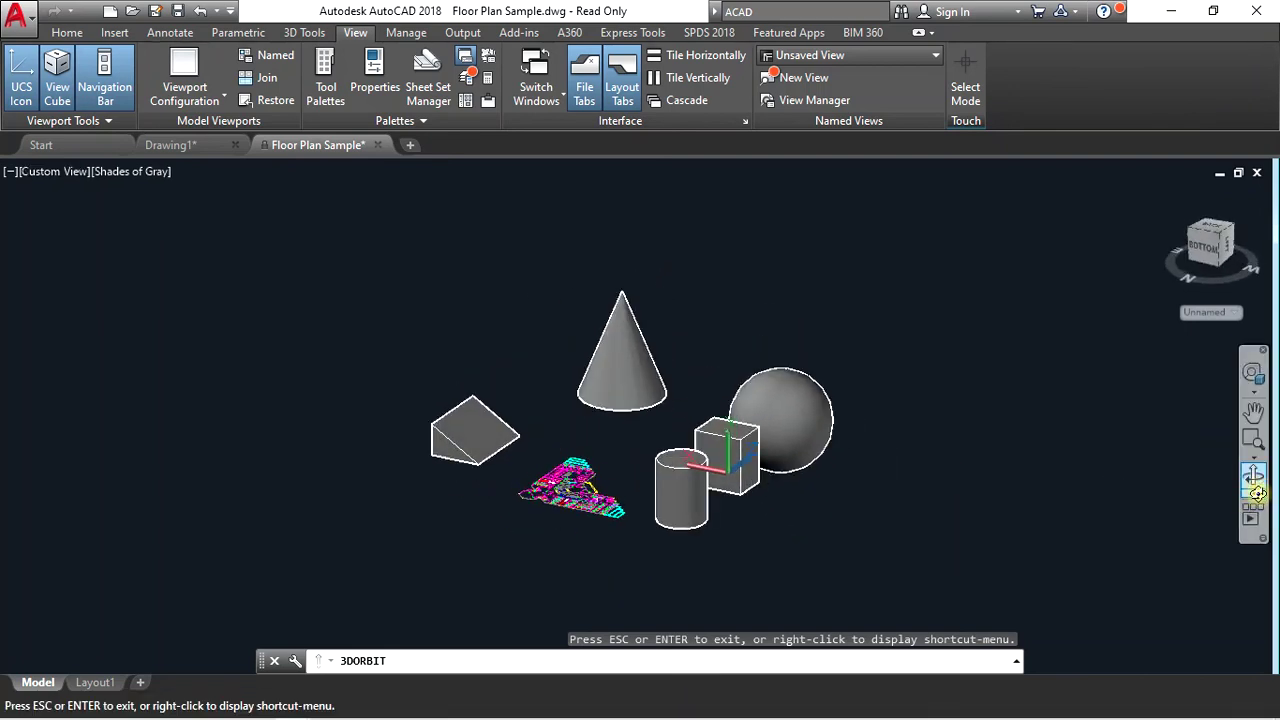
{"action": "left_click", "coordinate": [1258, 494]}
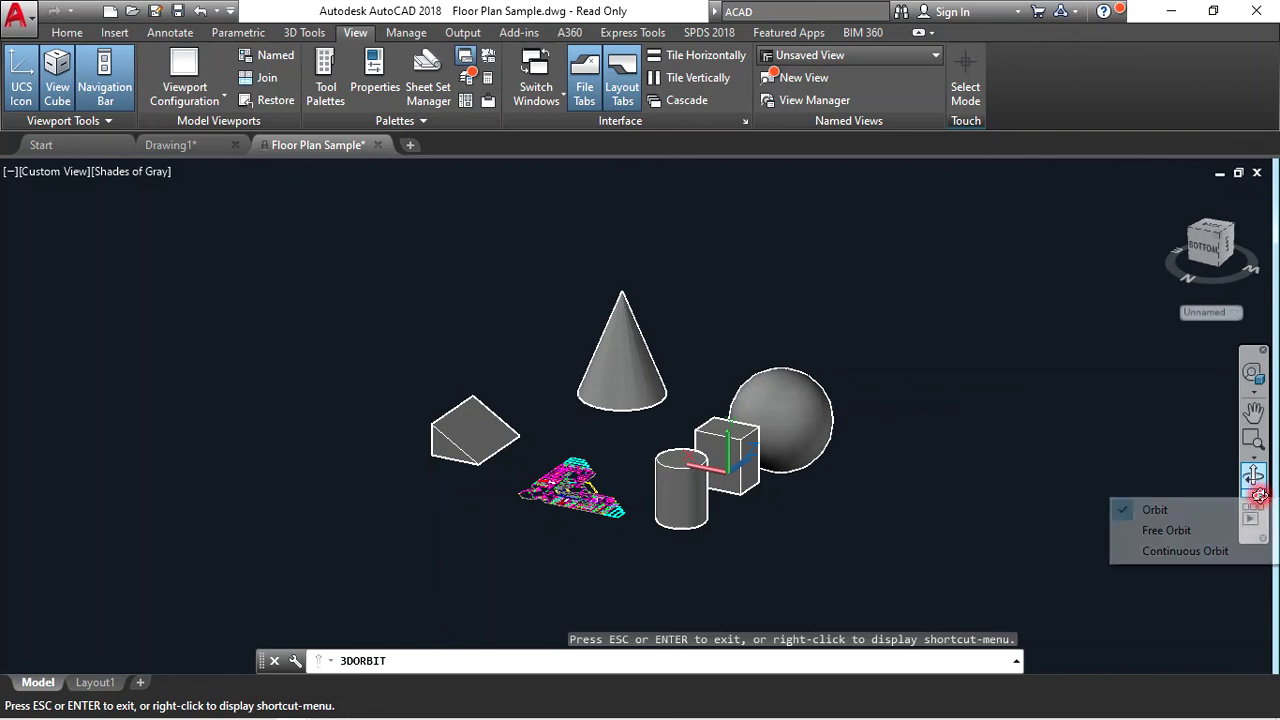
- Run Continuous Orbit (3DCORBIT) with a slow, then larger spin of the solids and floor plan
{"action": "left_click", "coordinate": [1199, 551]}
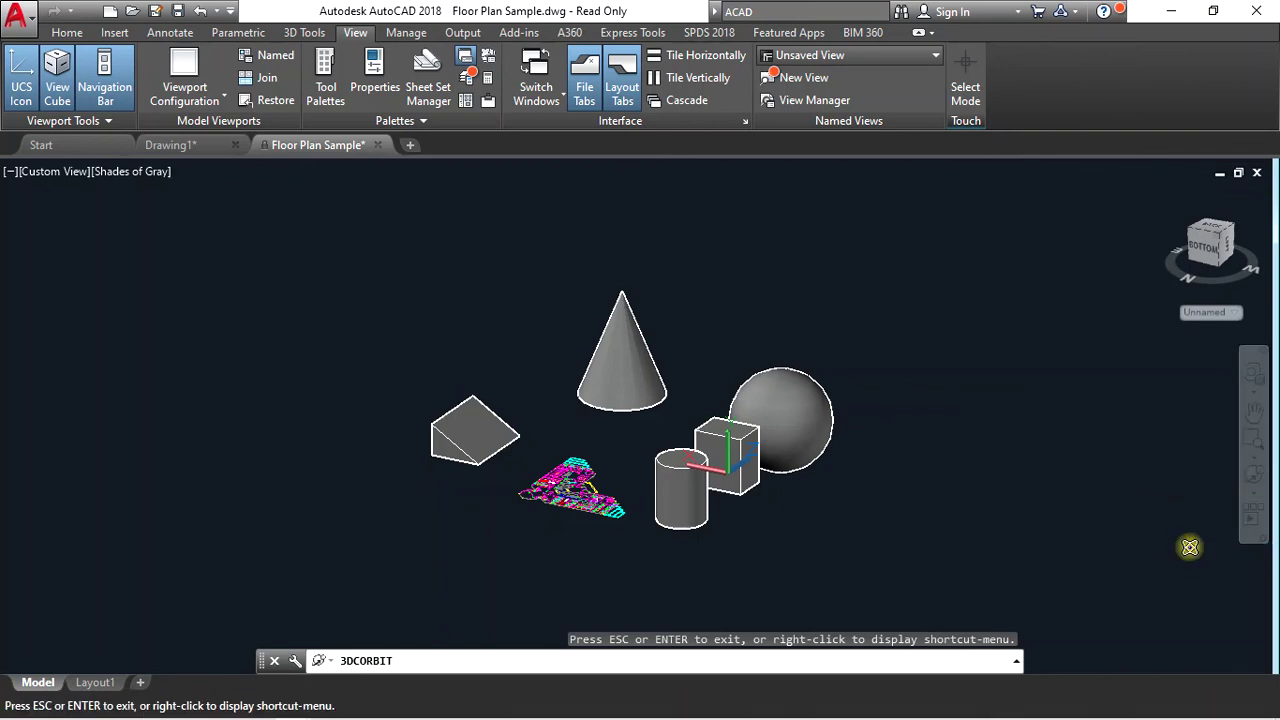
{"action": "mouse_move", "coordinate": [826, 502]}
{"action": "left_mouse_down"}
{"action": "mouse_move", "coordinate": [849, 503]}
{"action": "mouse_move", "coordinate": [814, 506]}
{"action": "left_mouse_up"}
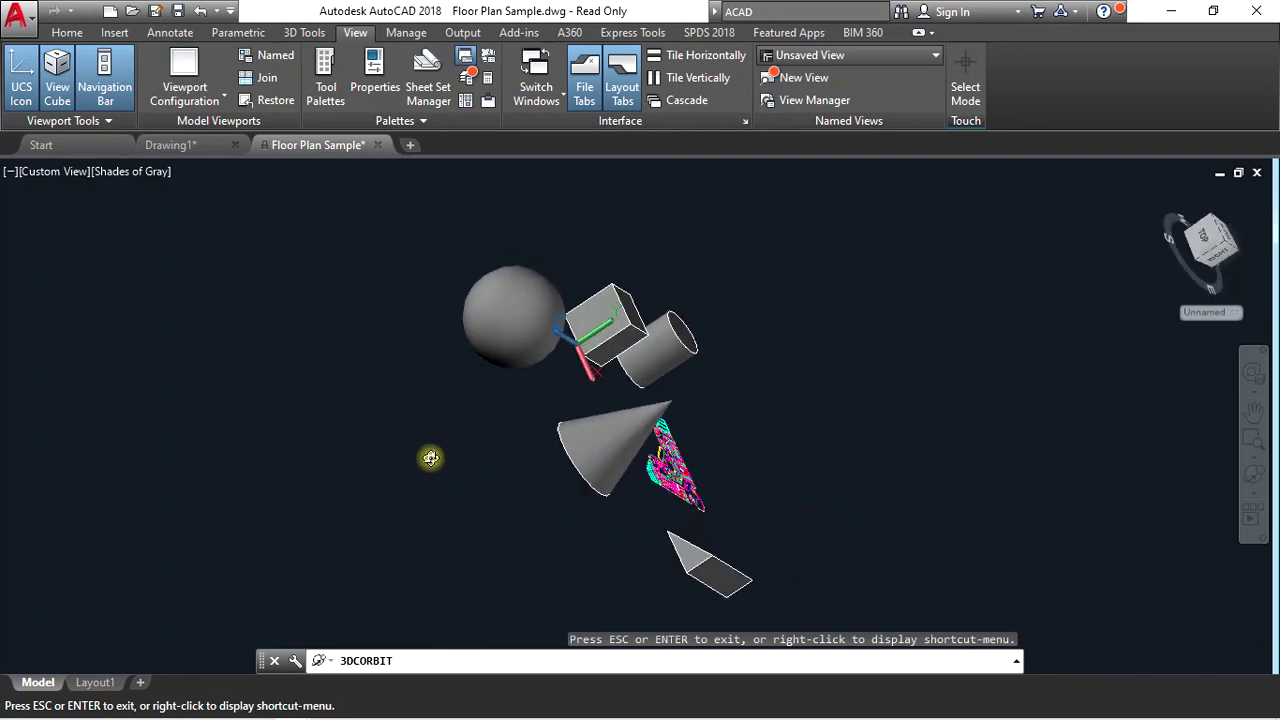
{"action": "left_click_drag", "start_coordinate": [634, 389], "coordinate": [583, 480]}
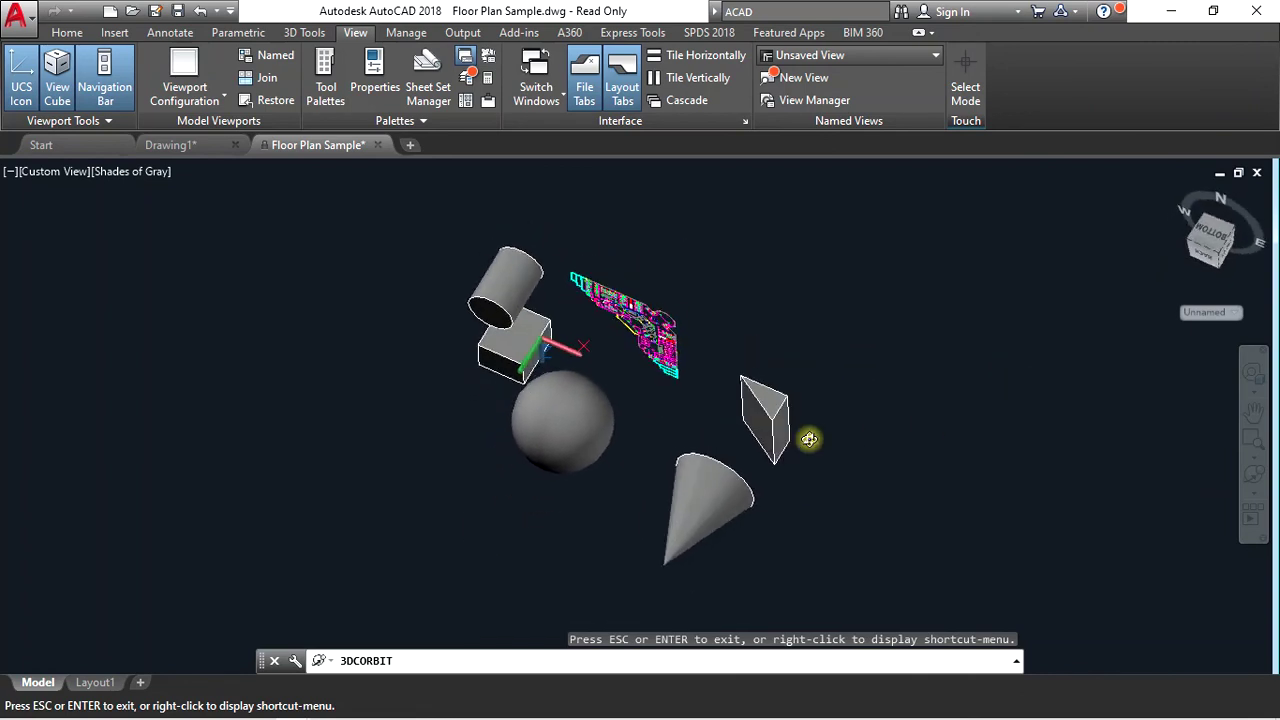